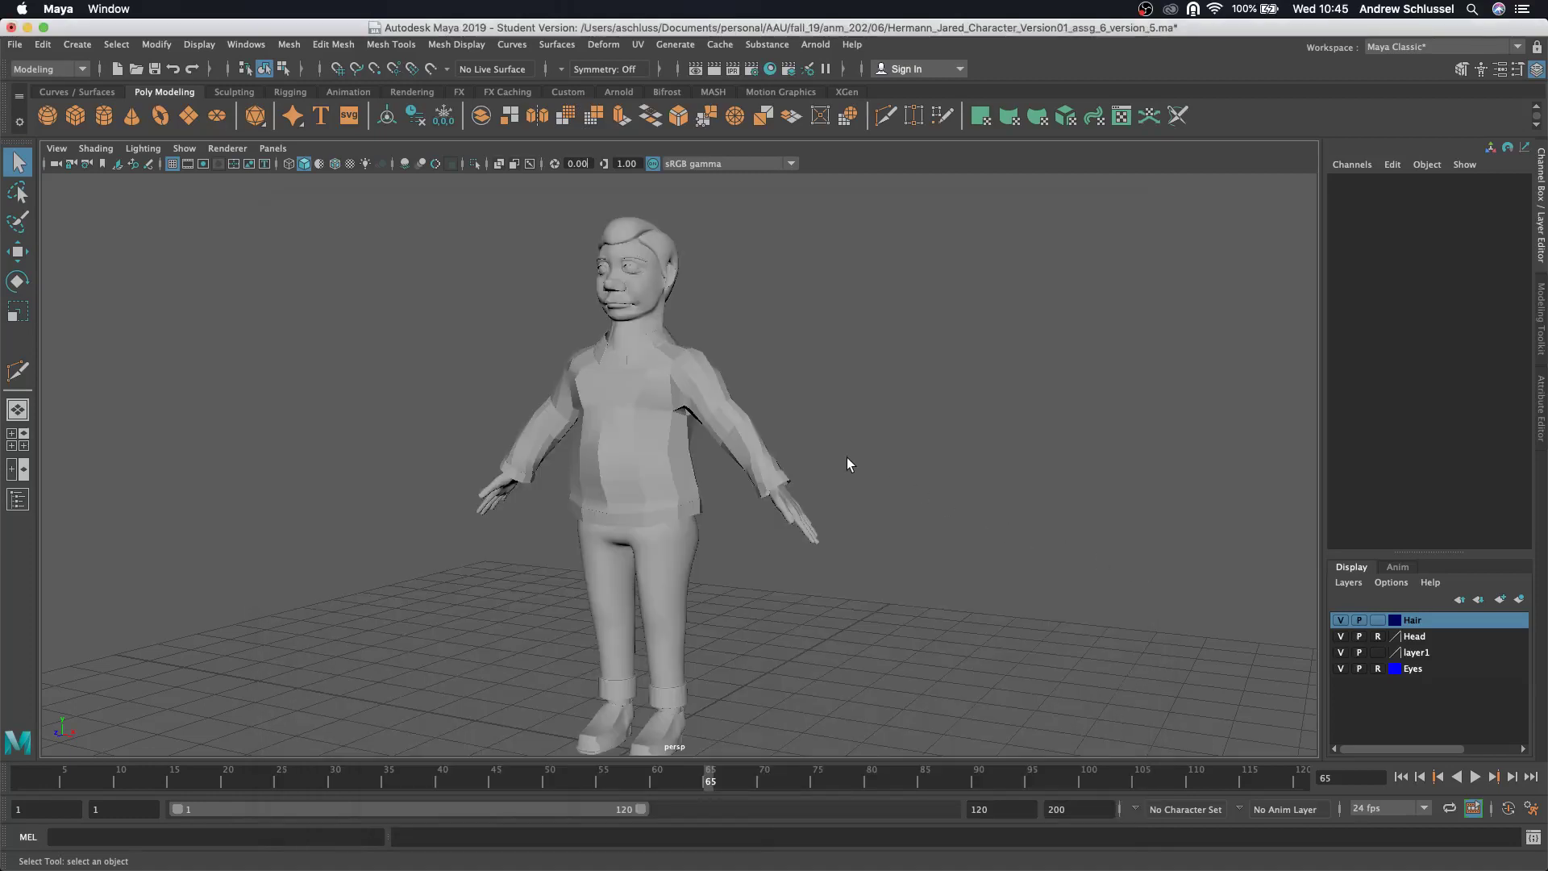
- Set up a side-by-side layout with the UV Editor beside the perspective view, and display the head's UVs framed
left_click(24, 474)
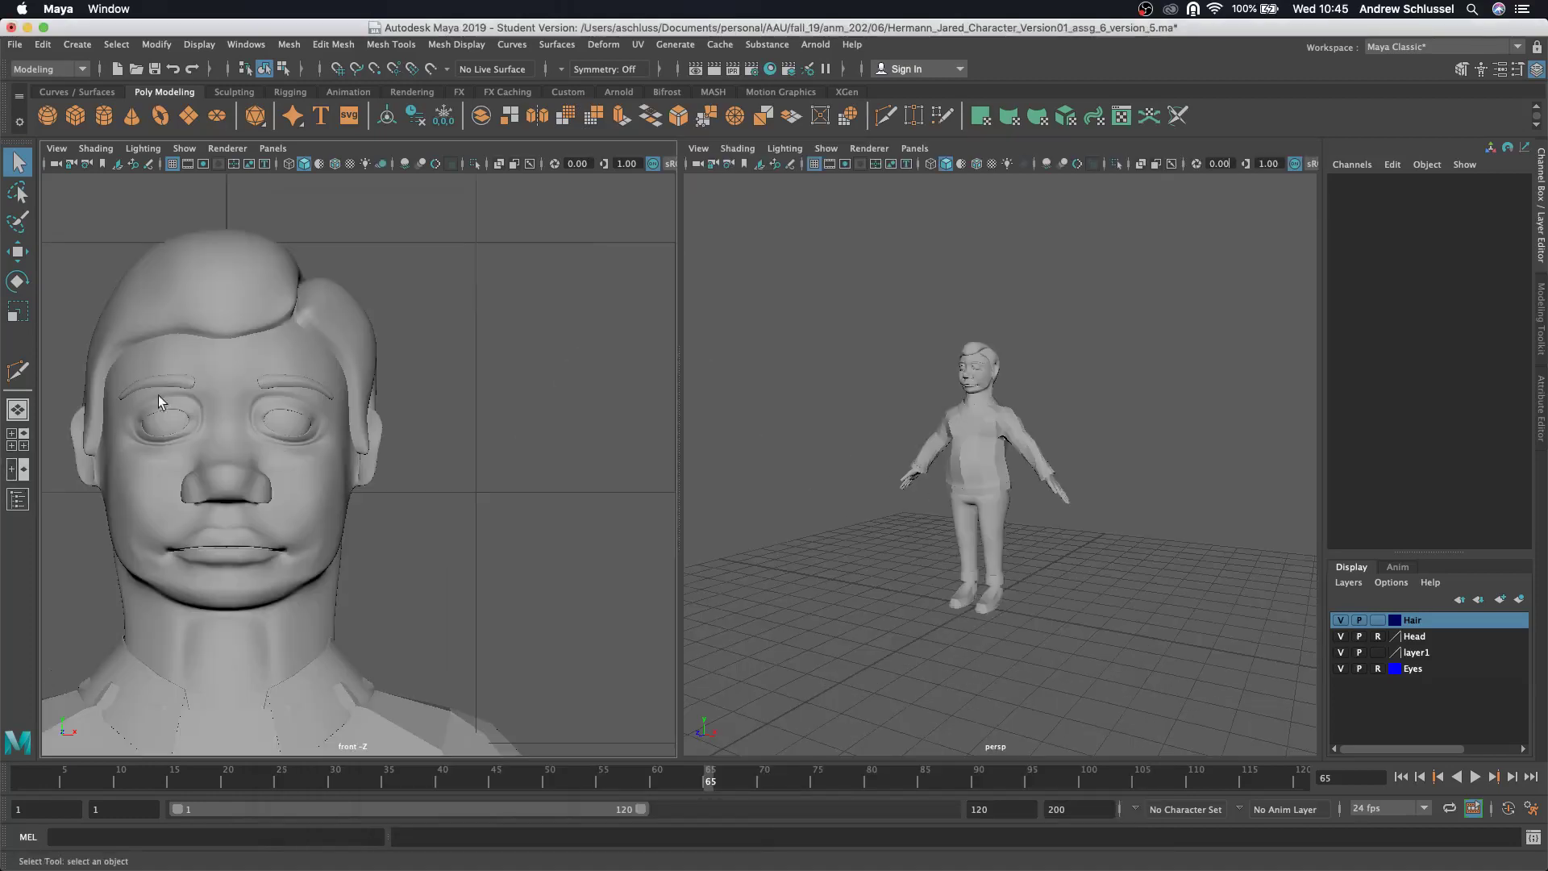
left_click(272, 152)
mouse_move(337, 235)
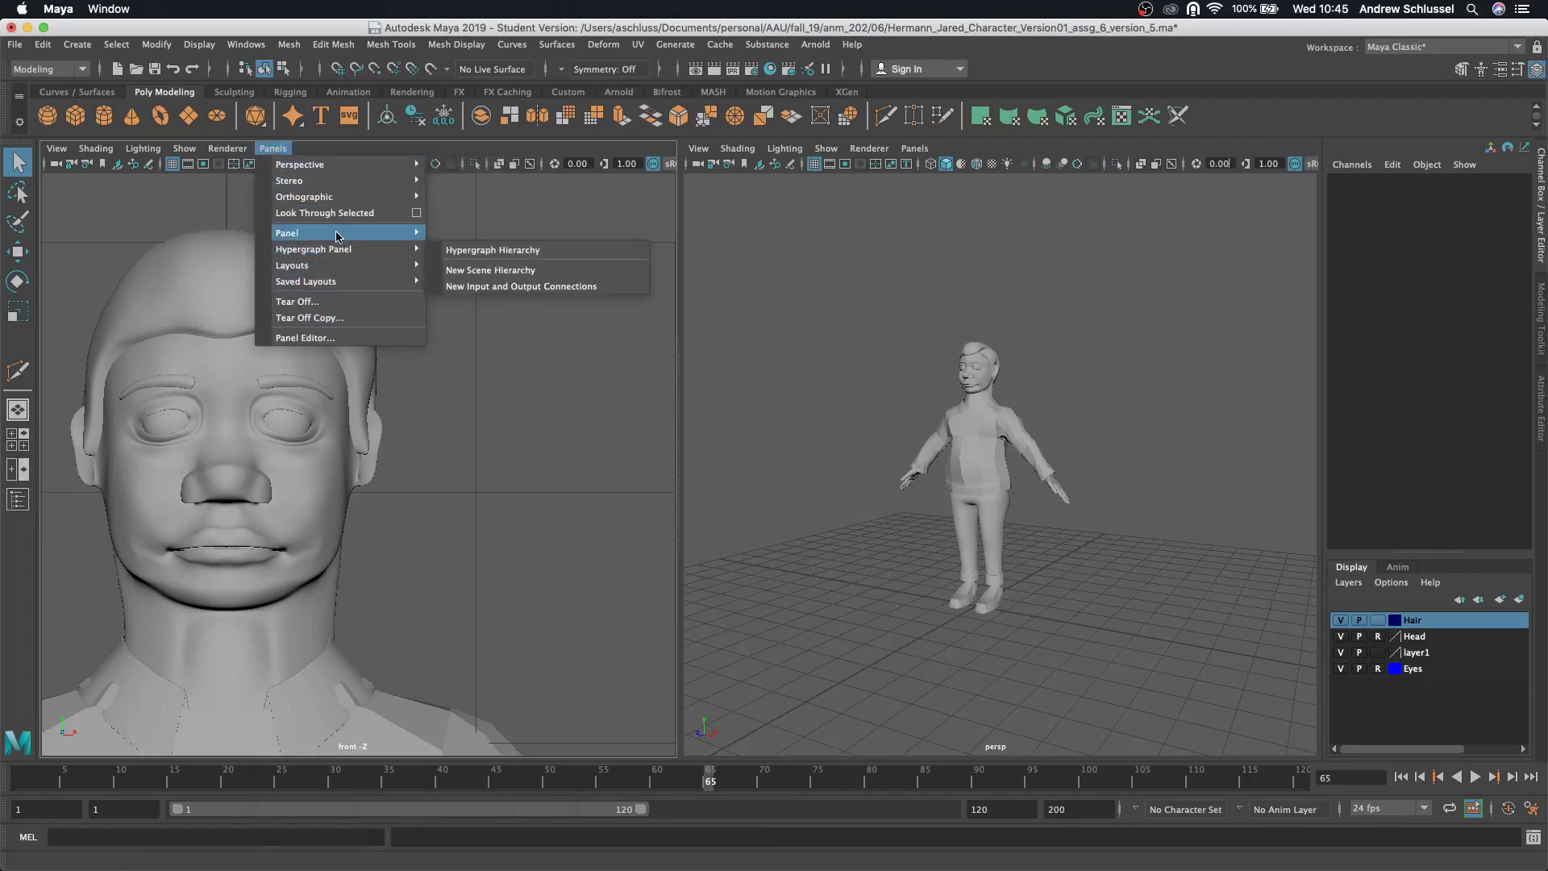
left_click(557, 580)
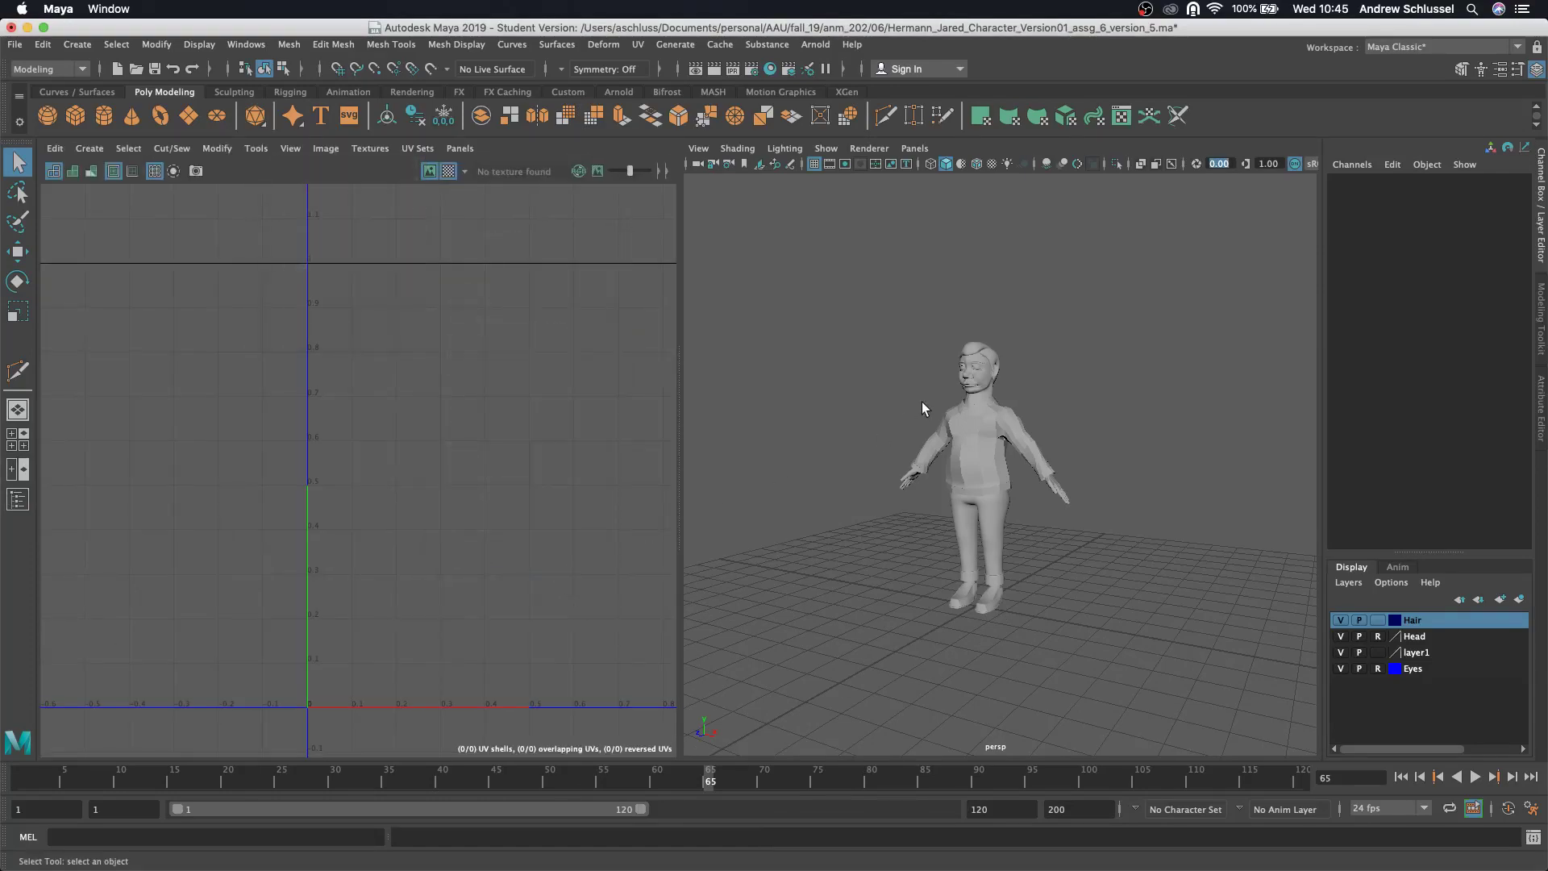
left_click(980, 387)
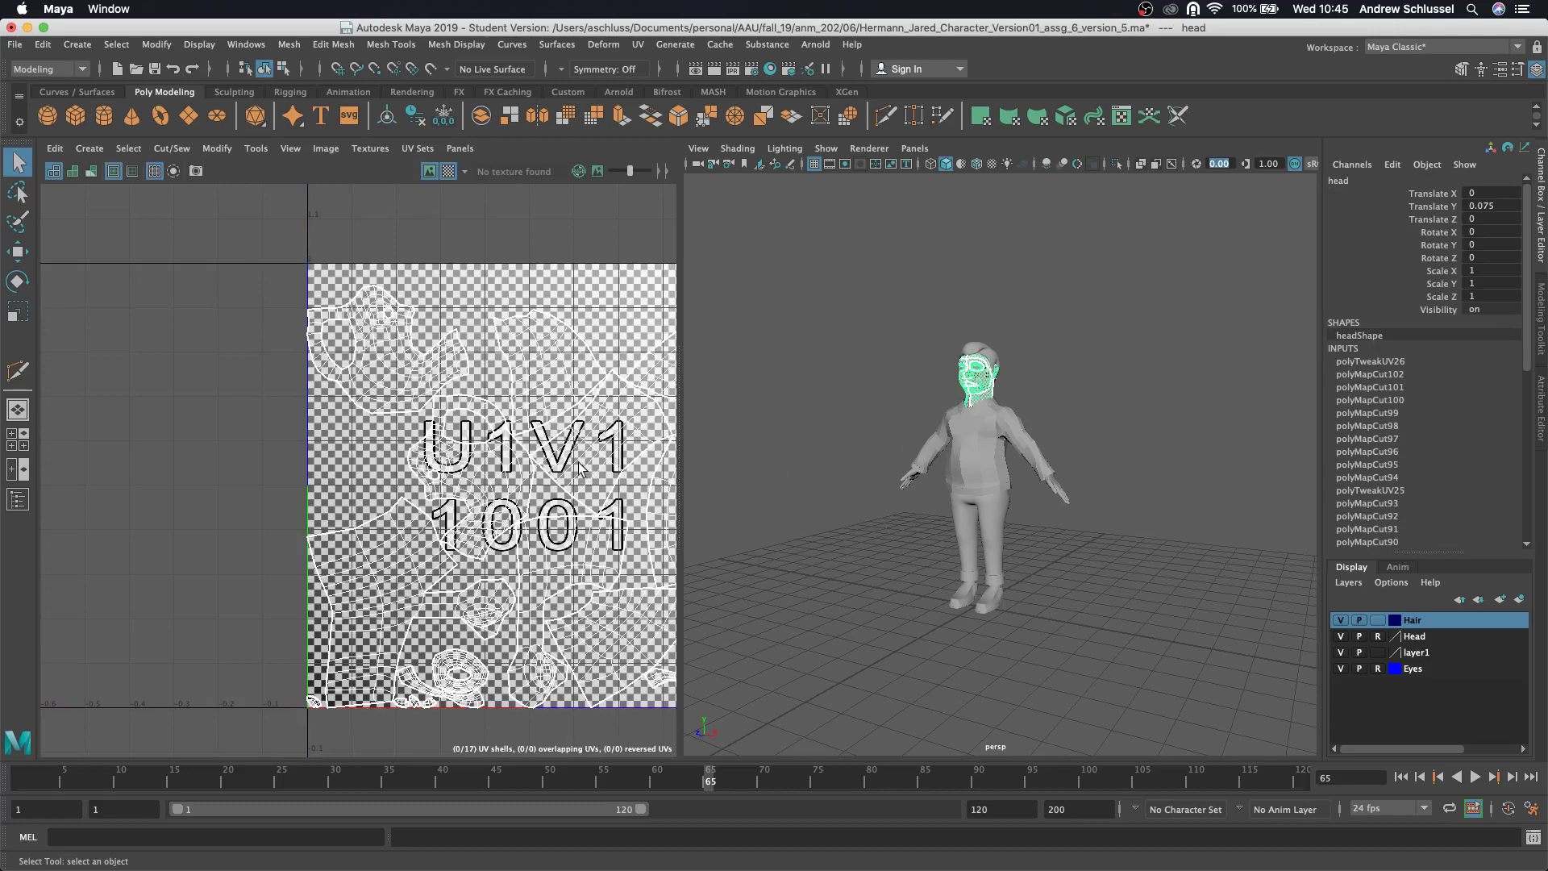
key("f")
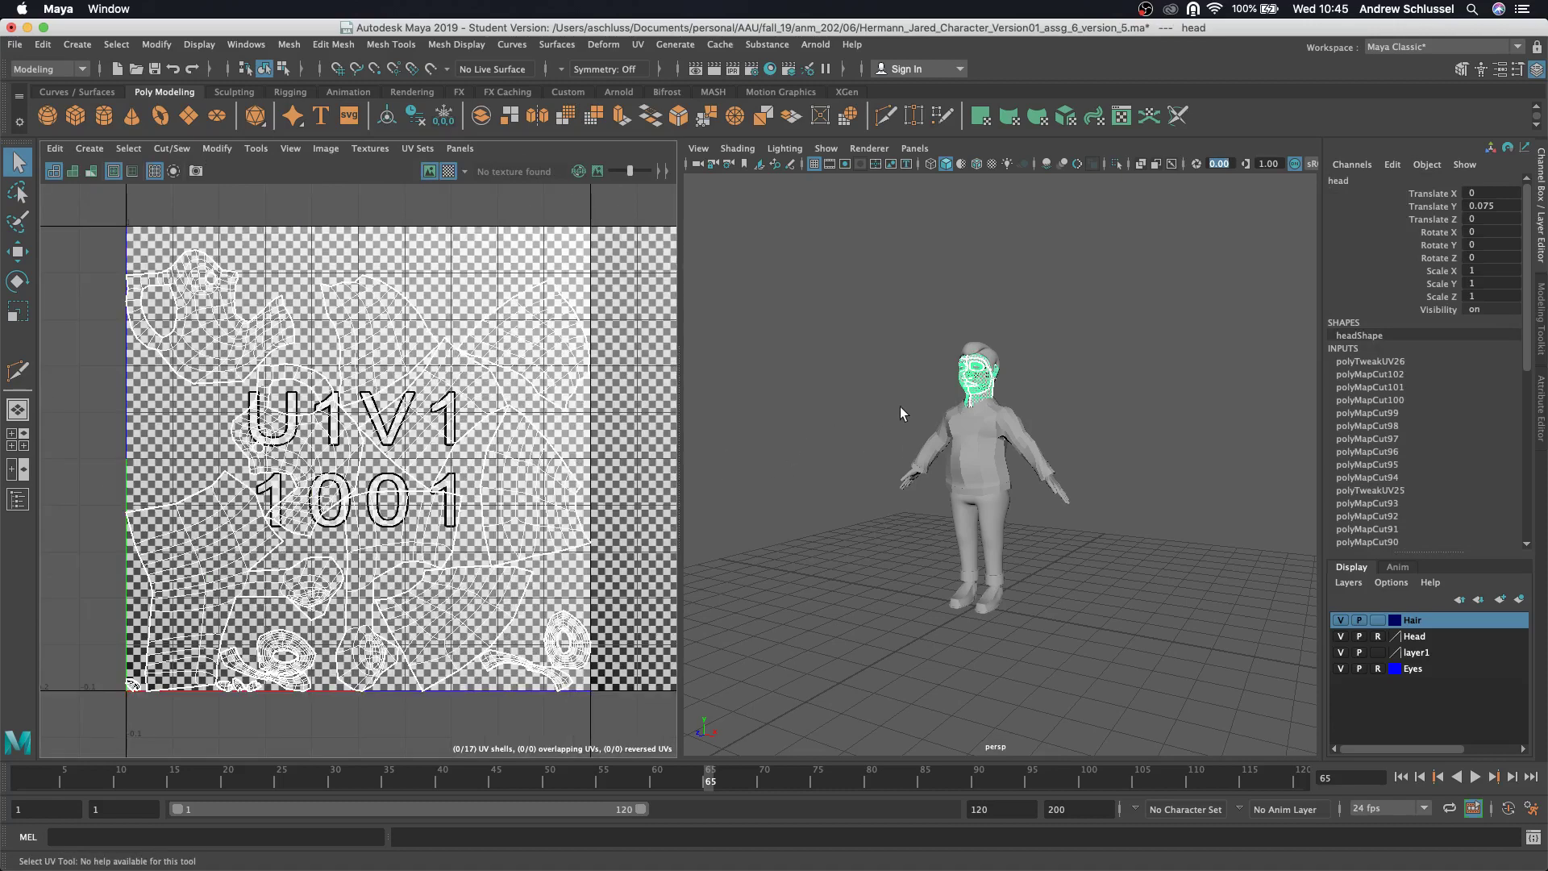
- Examine the checker pattern across the face, mouth and neck for UV stretching and seams, with smooth mesh preview on
right_click_drag(900, 407, 1157, 401, "alt")
middle_click_drag(1100, 349, 1112, 490, "alt")
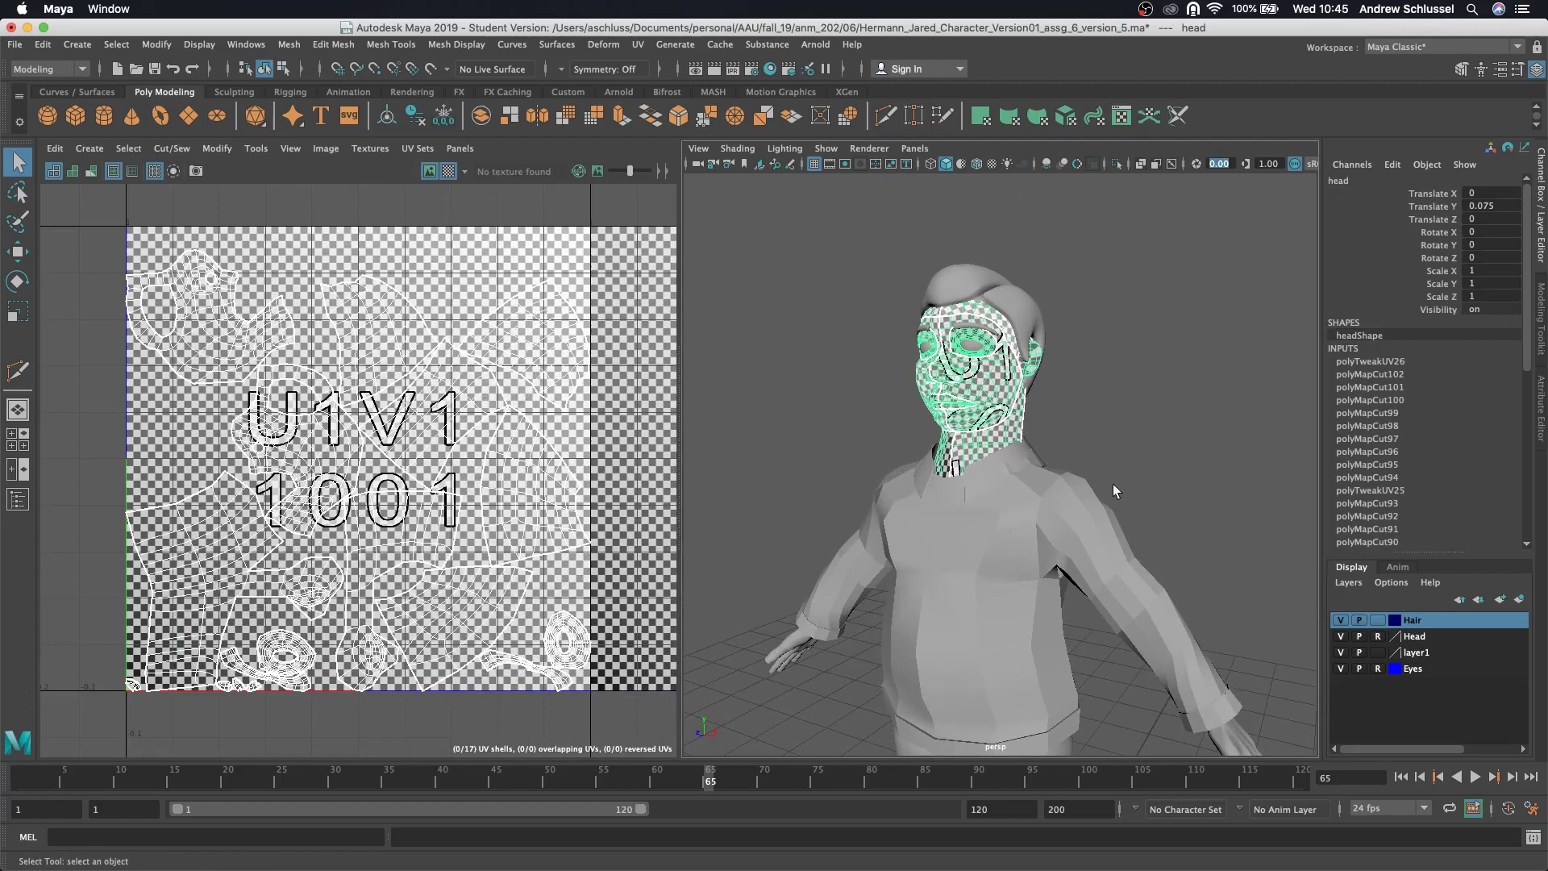
left_click_drag(1040, 445, 1144, 433, "alt")
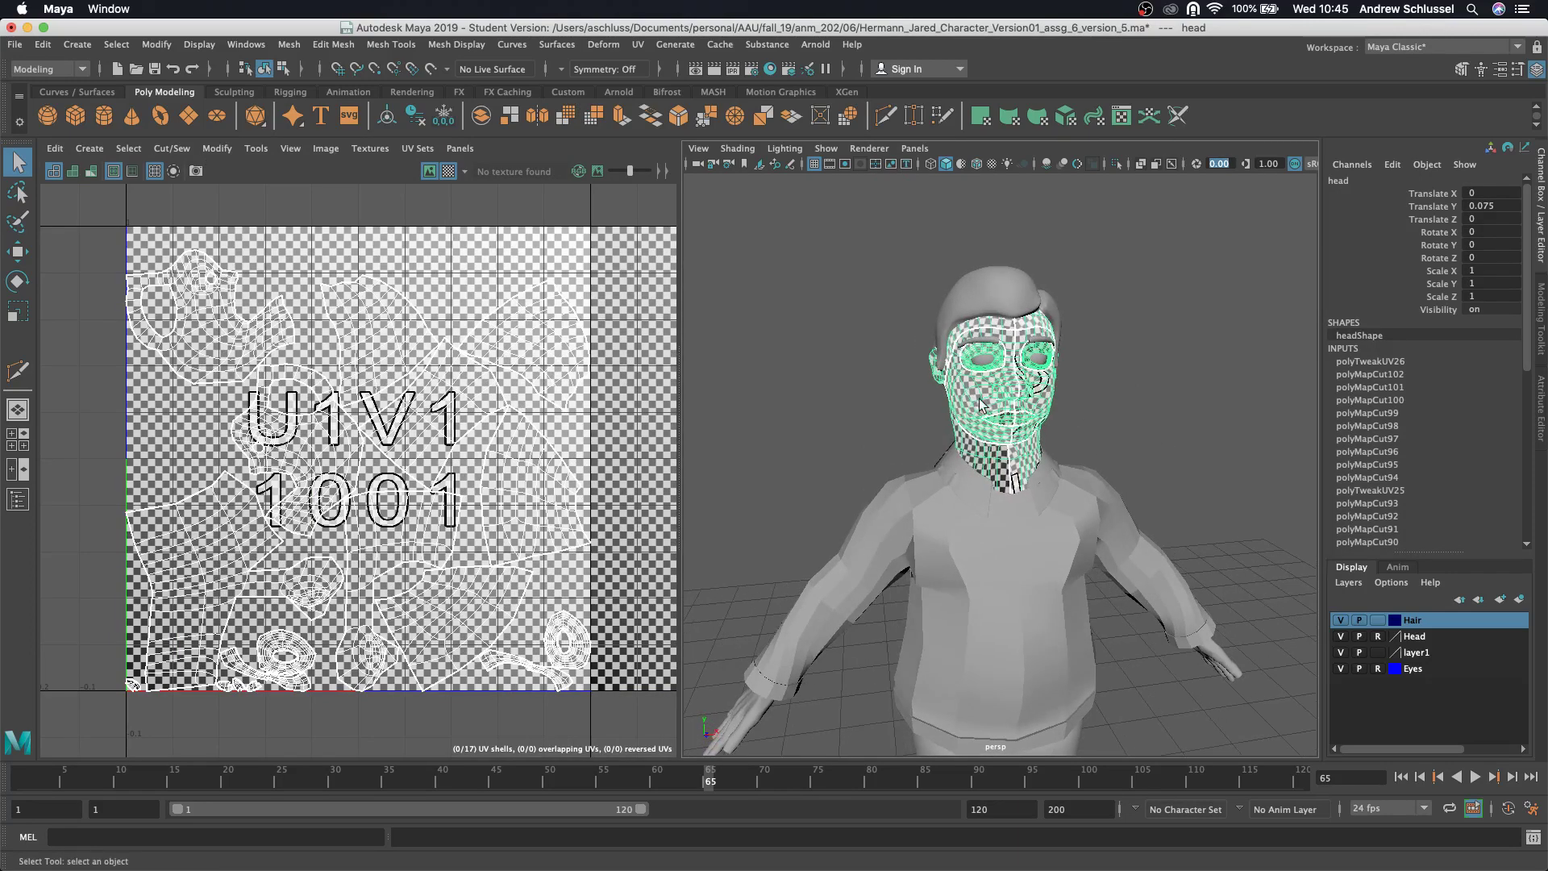
right_click_drag(980, 404, 1215, 428, "alt")
middle_click_drag(1104, 328, 1090, 416, "alt")
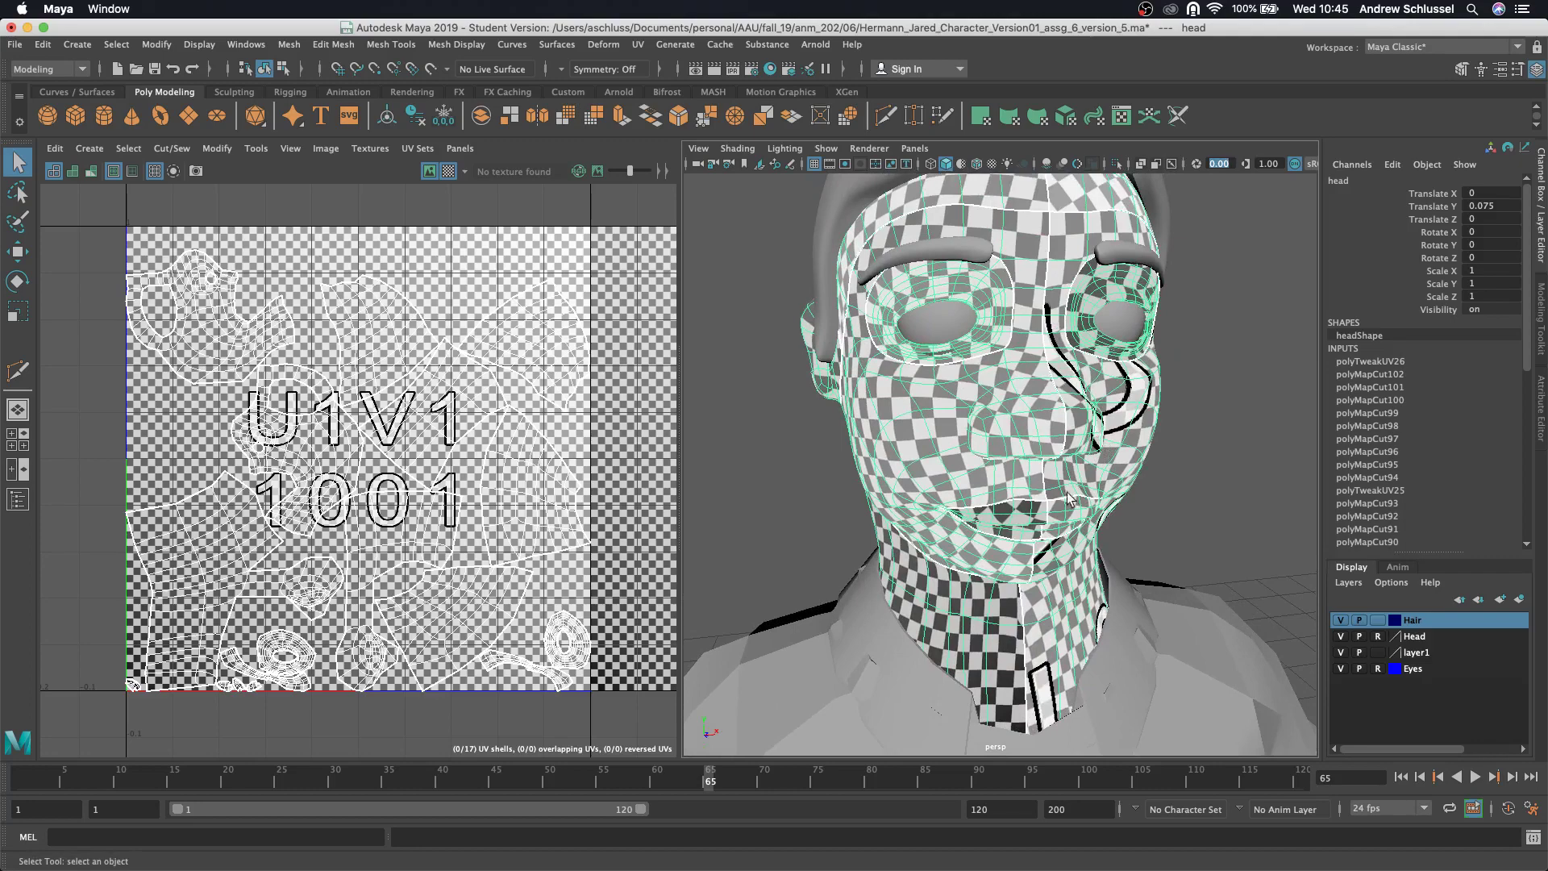
left_click_drag(1068, 498, 911, 489, "alt")
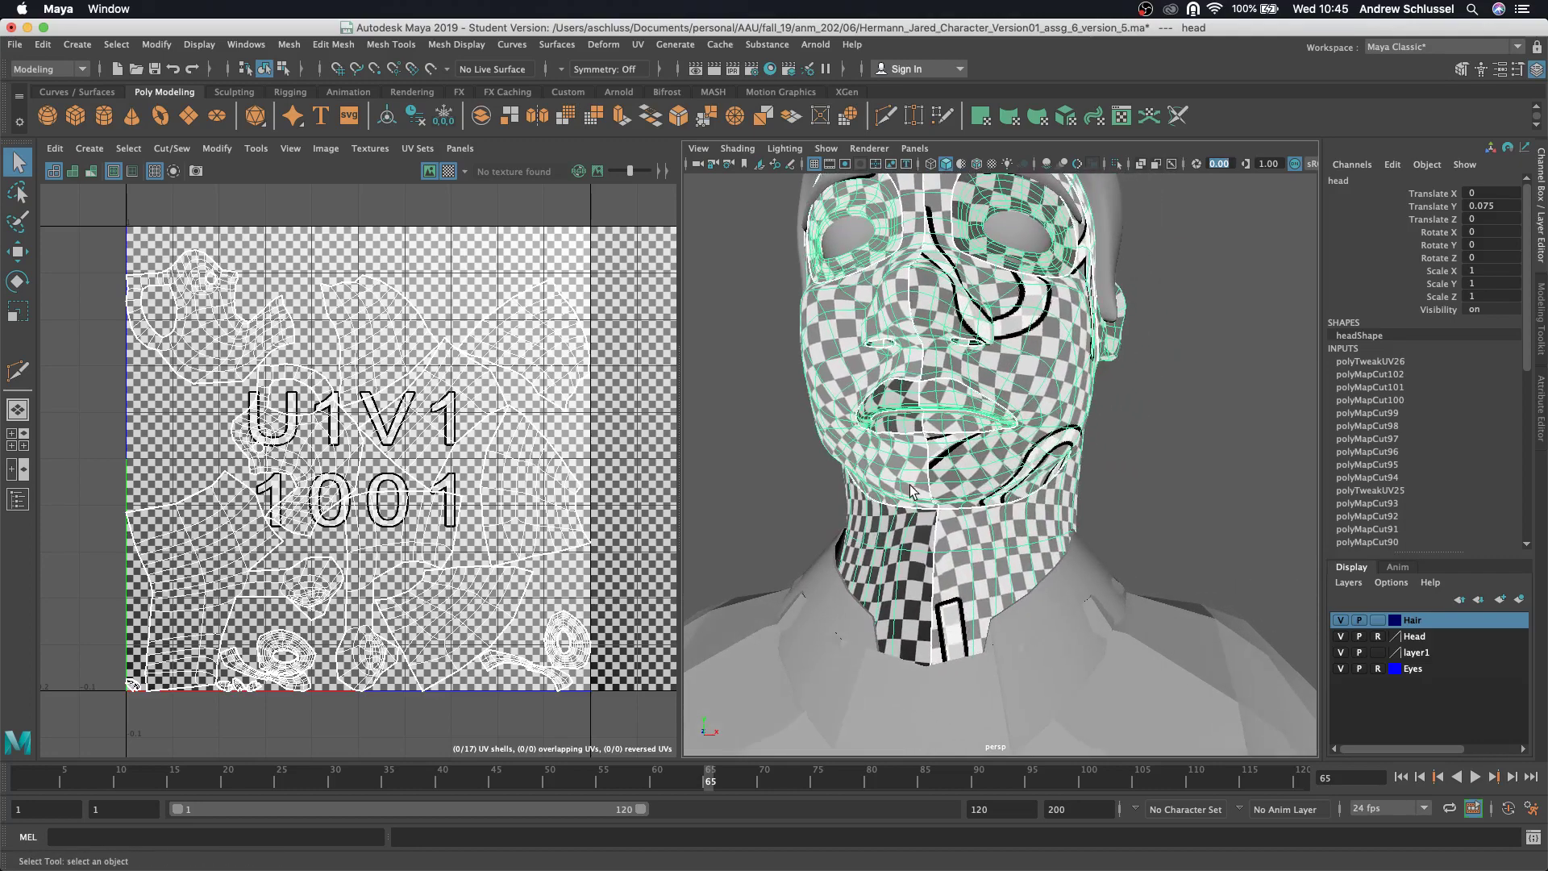
right_click_drag(911, 490, 1045, 476, "alt")
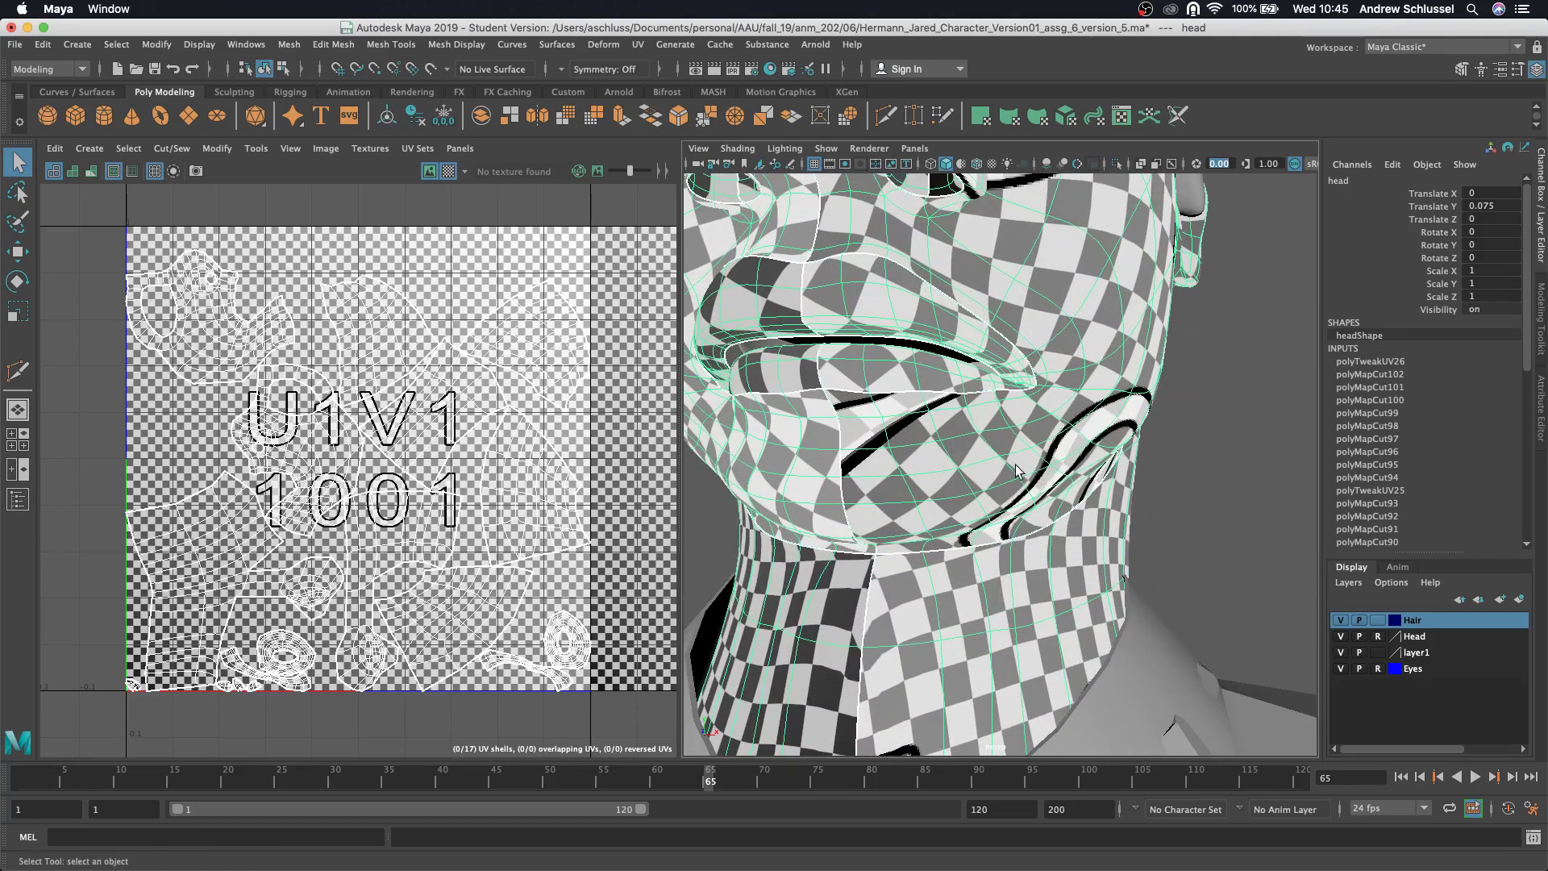
key("3")
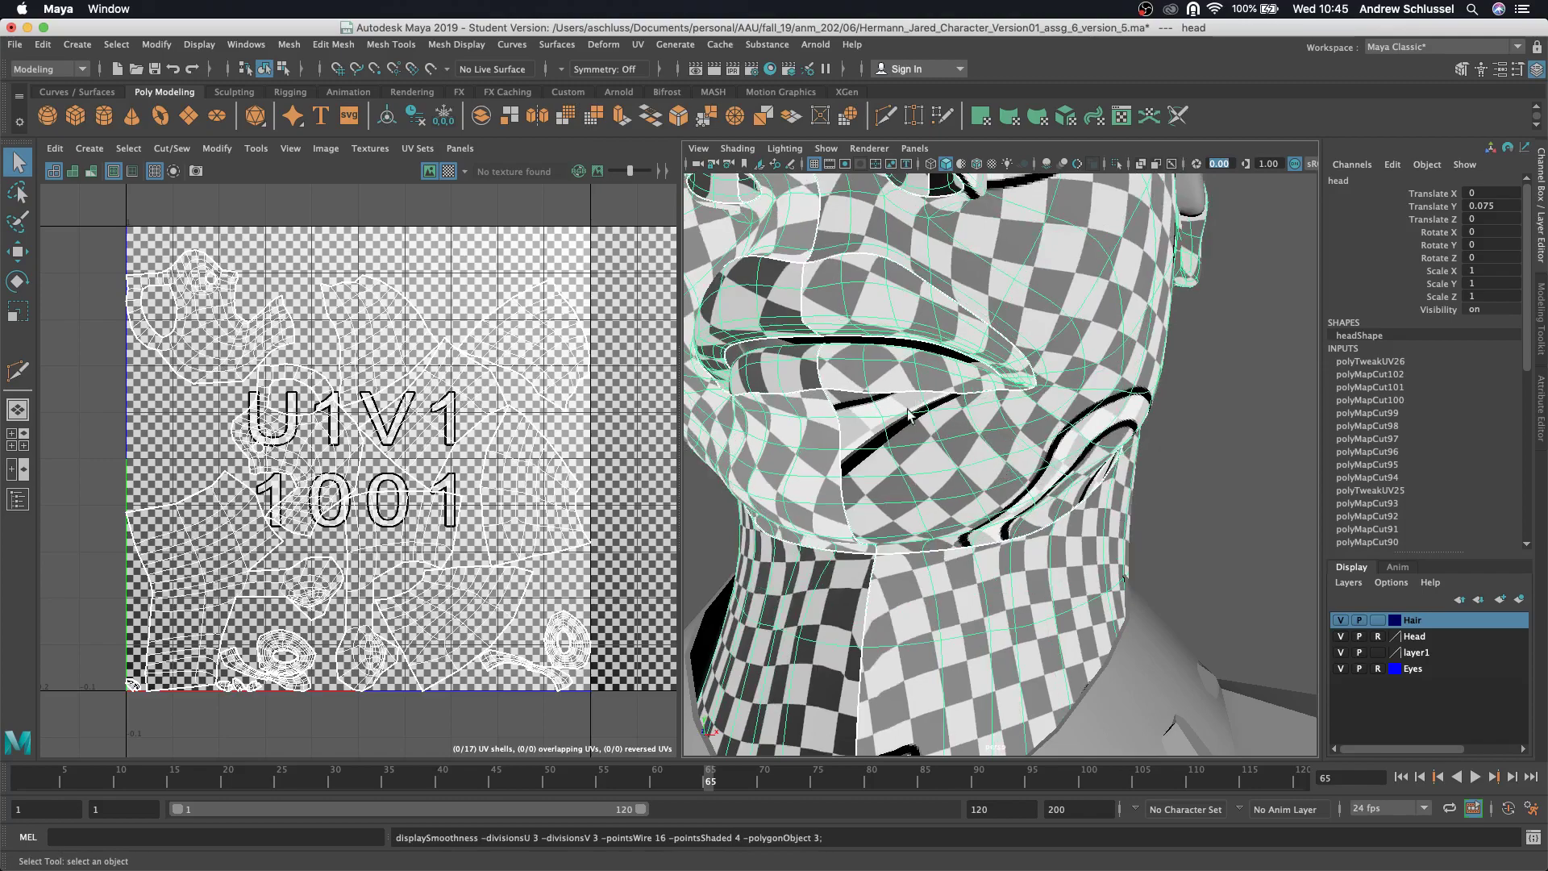
right_click_drag(910, 414, 845, 478, "alt")
left_click_drag(846, 483, 934, 465, "alt")
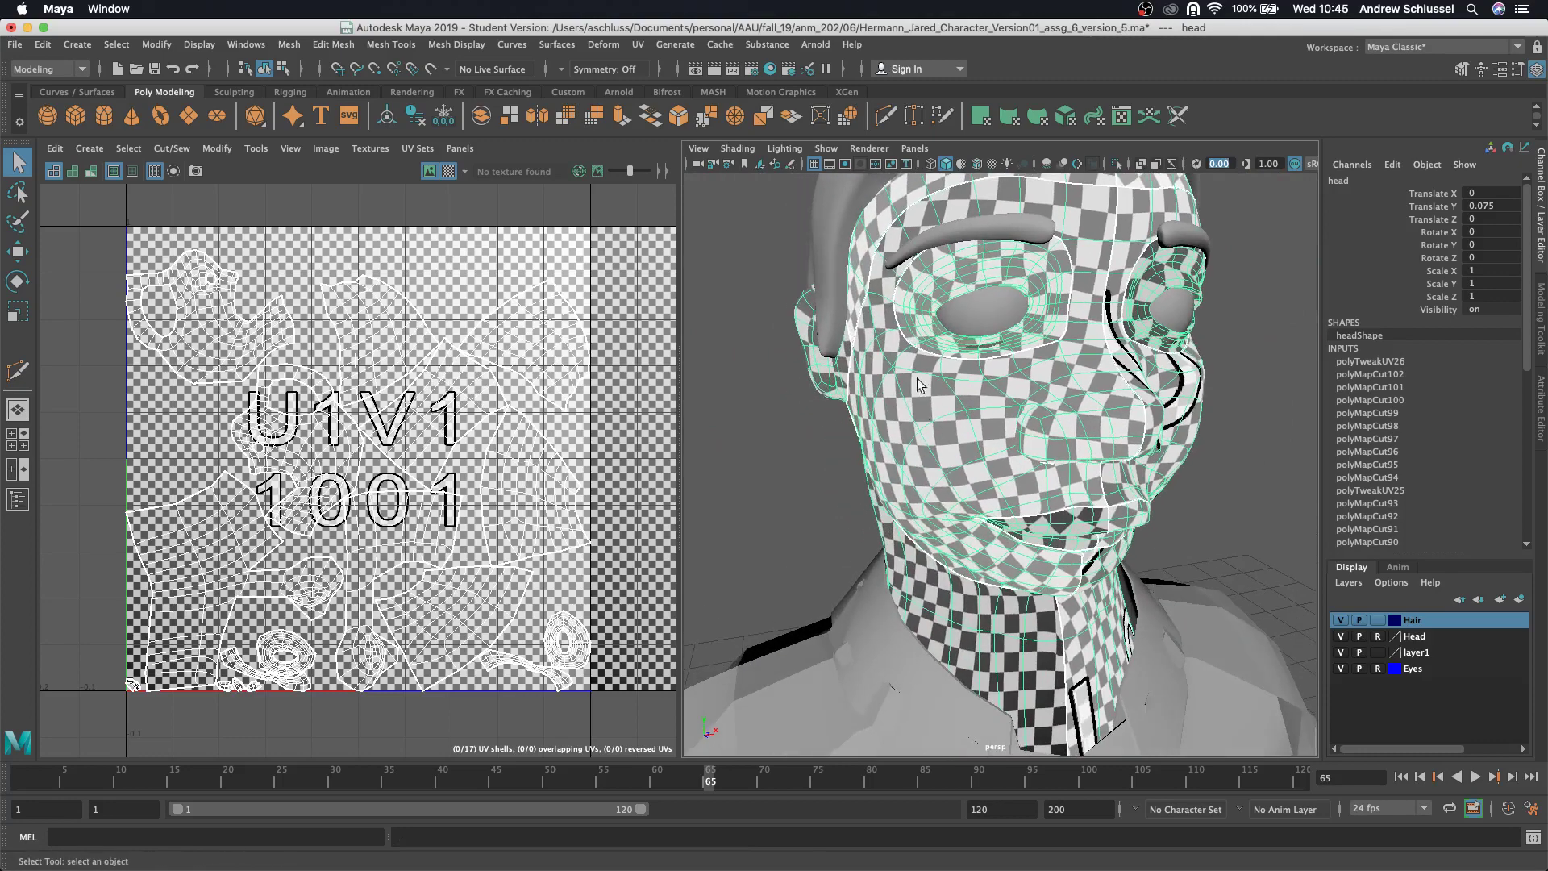
- Turn off the UV checker map and isolate the head in the perspective view
left_click(449, 171)
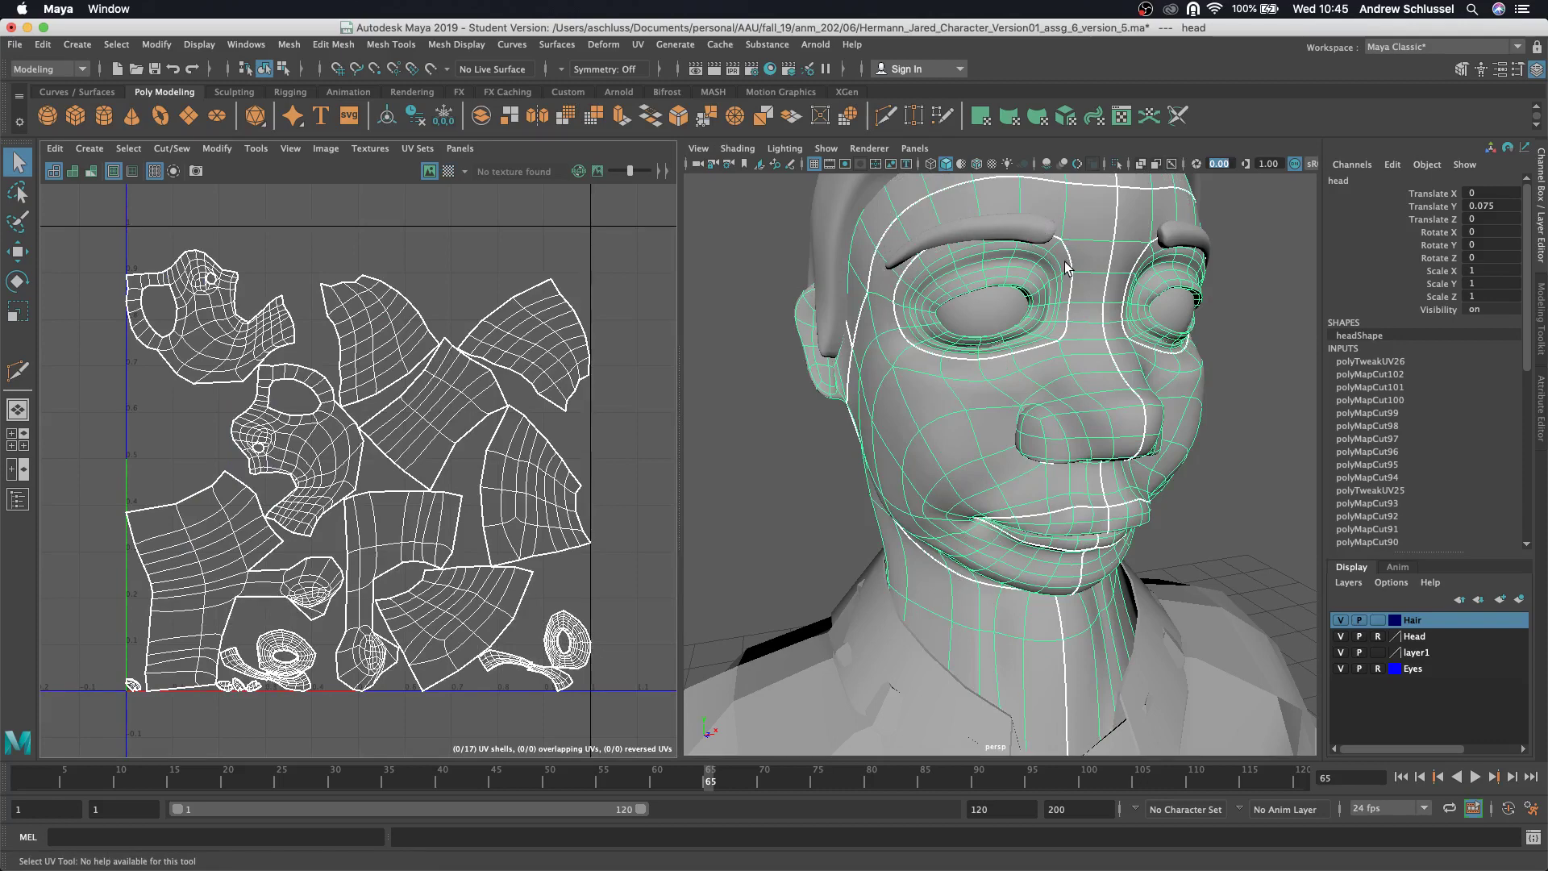
left_click(1115, 163)
left_click_drag(956, 334, 1119, 418, "alt")
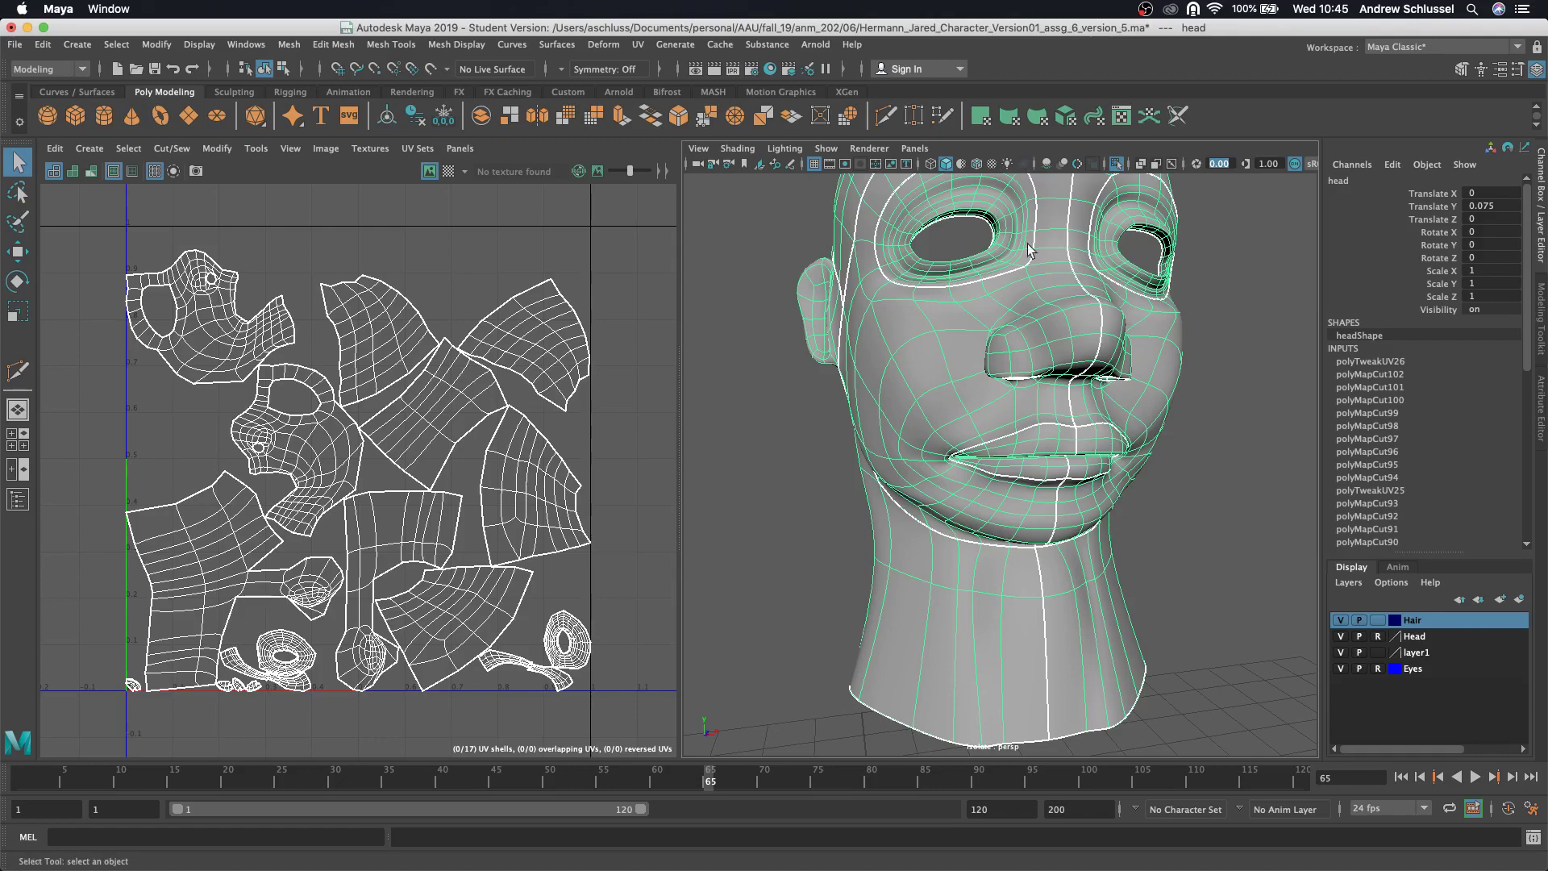
- Select the horizontal UV border edges across the lower back of the head and join their shells with Move and Sew
left_click_drag(917, 385, 1115, 314, "alt")
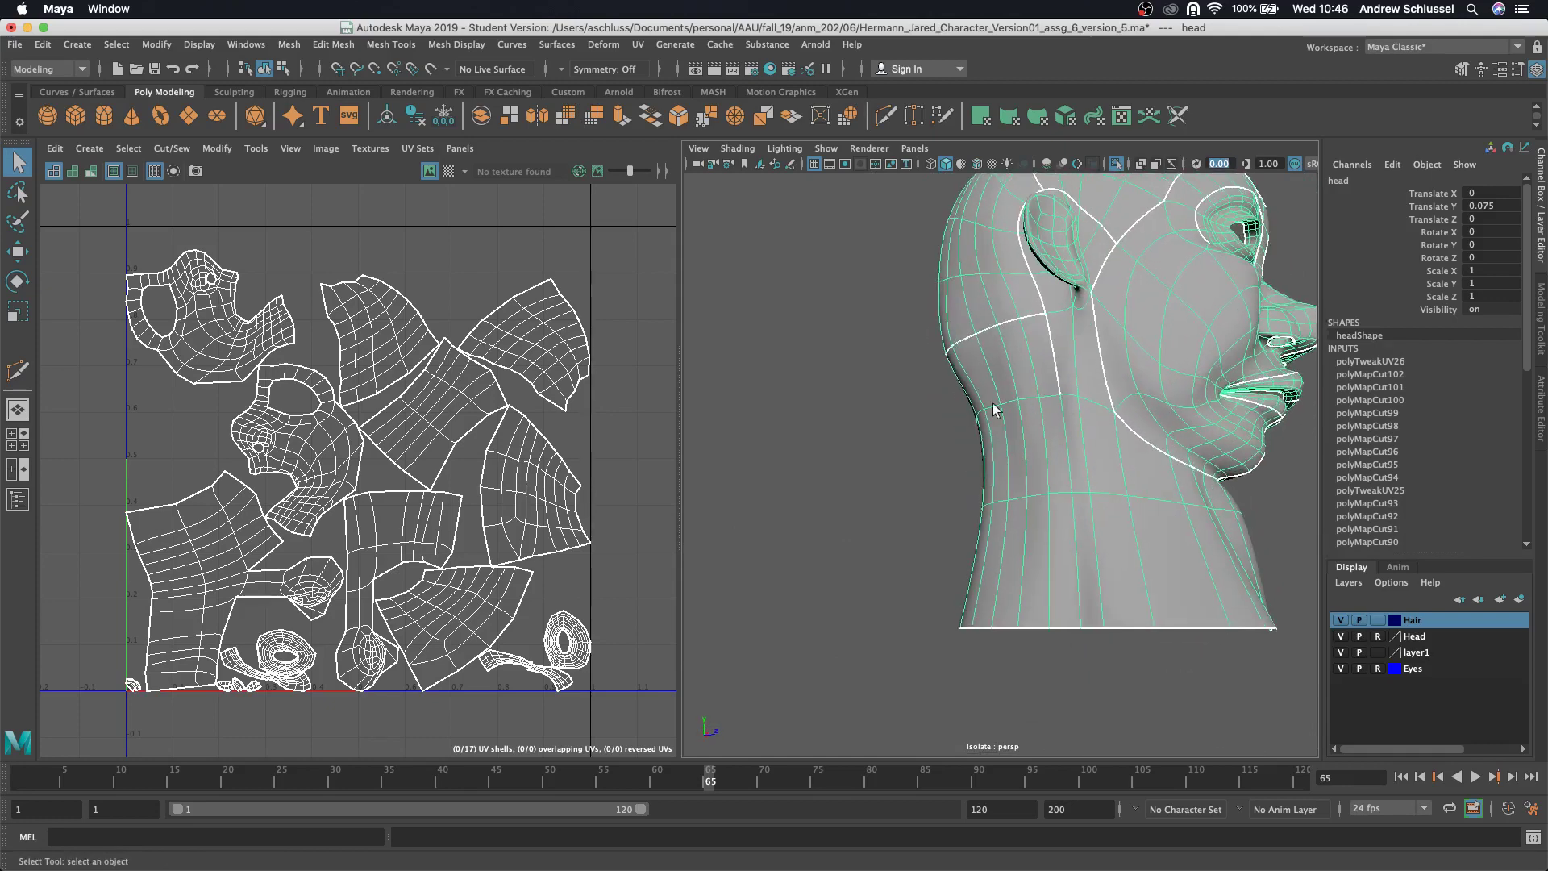
left_click_drag(998, 413, 1139, 474, "alt")
left_click_drag(1022, 386, 1019, 418, "alt")
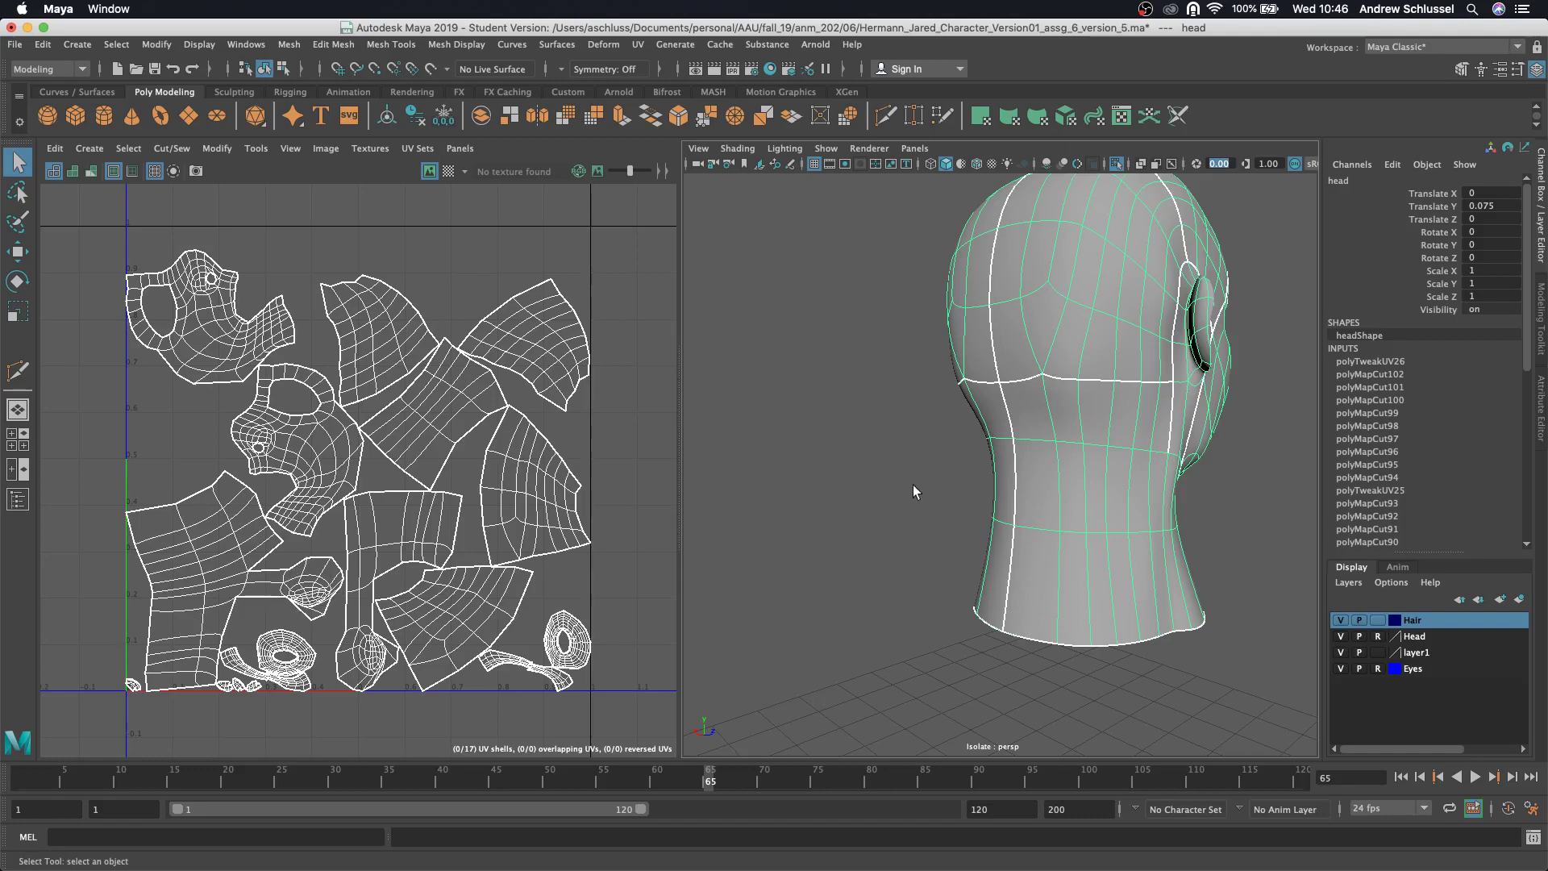
left_click_drag(914, 491, 1189, 405, "alt")
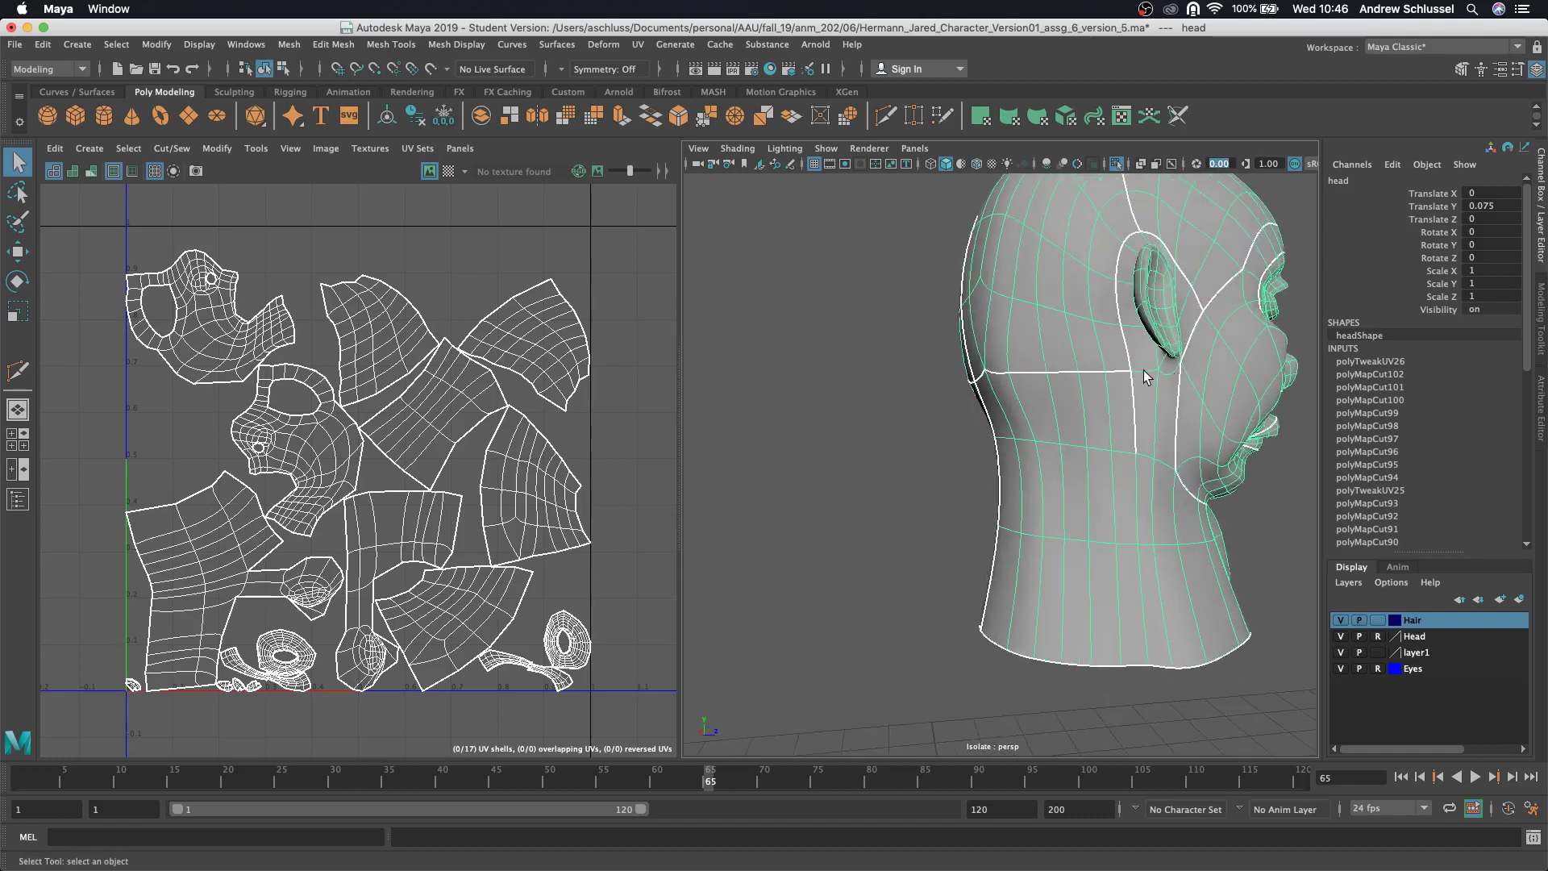
left_click_drag(1004, 443, 1082, 428, "alt")
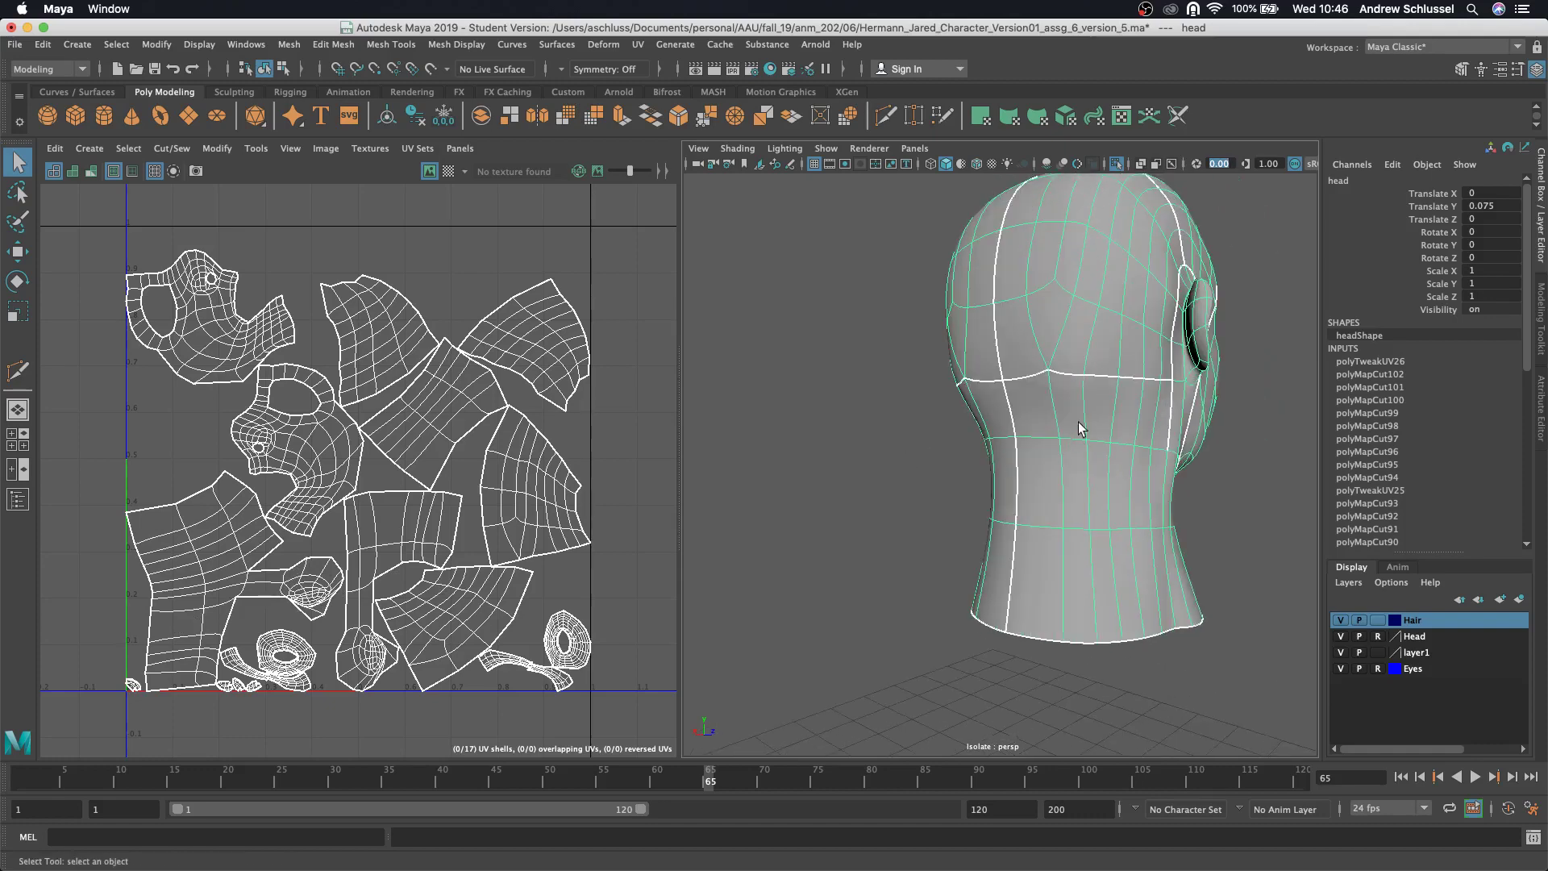
right_click_drag(1085, 392, 1082, 345)
left_click(1094, 379)
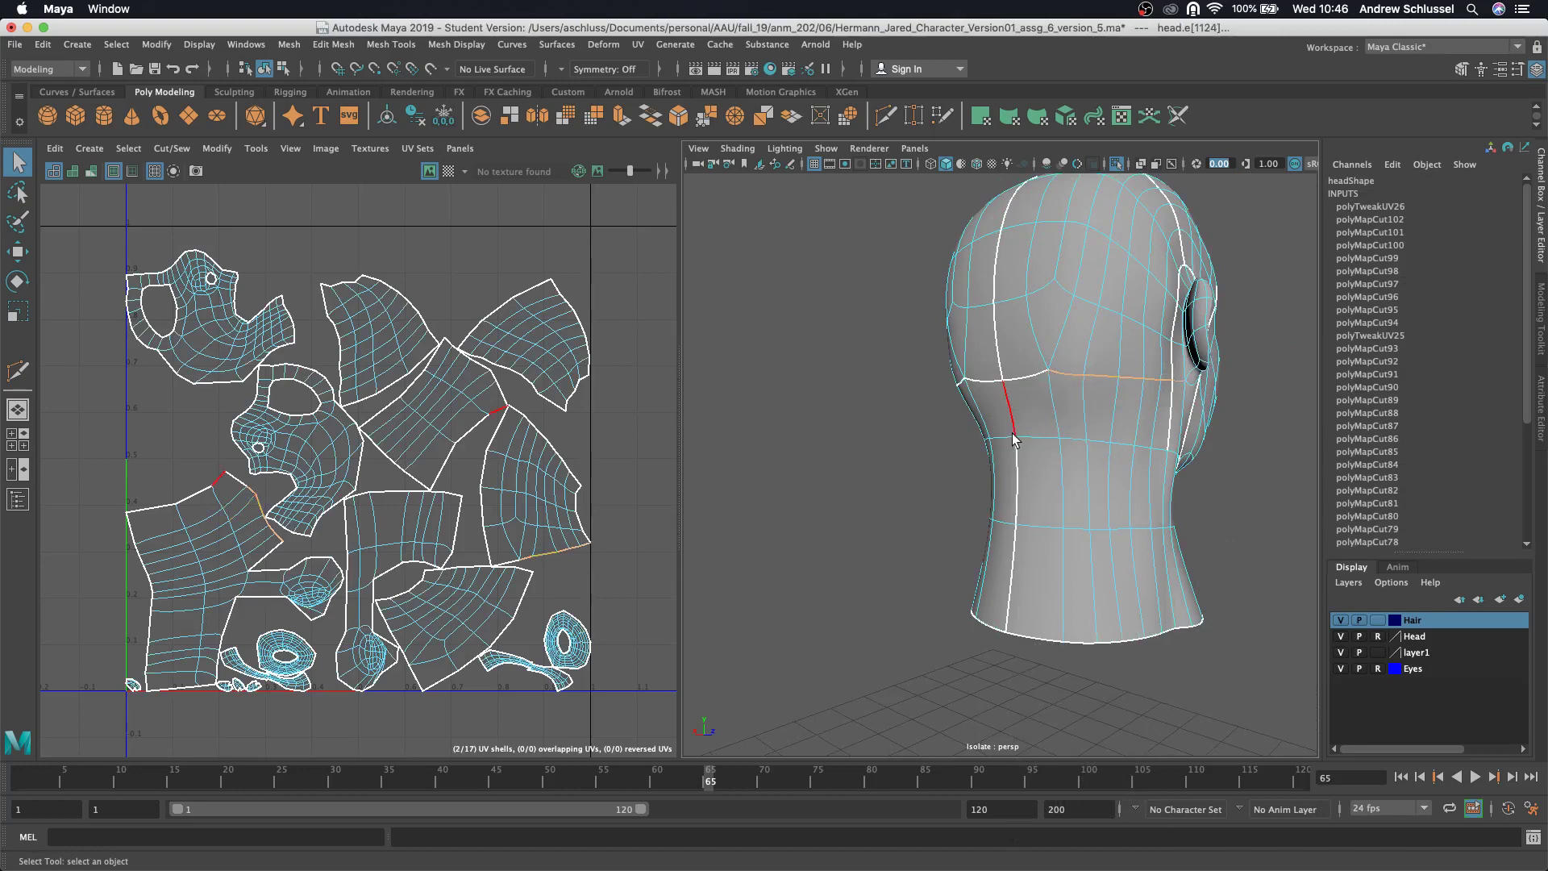
left_click_drag(1004, 408, 957, 385, "alt")
left_click(1053, 380)
left_click(964, 387, "shift")
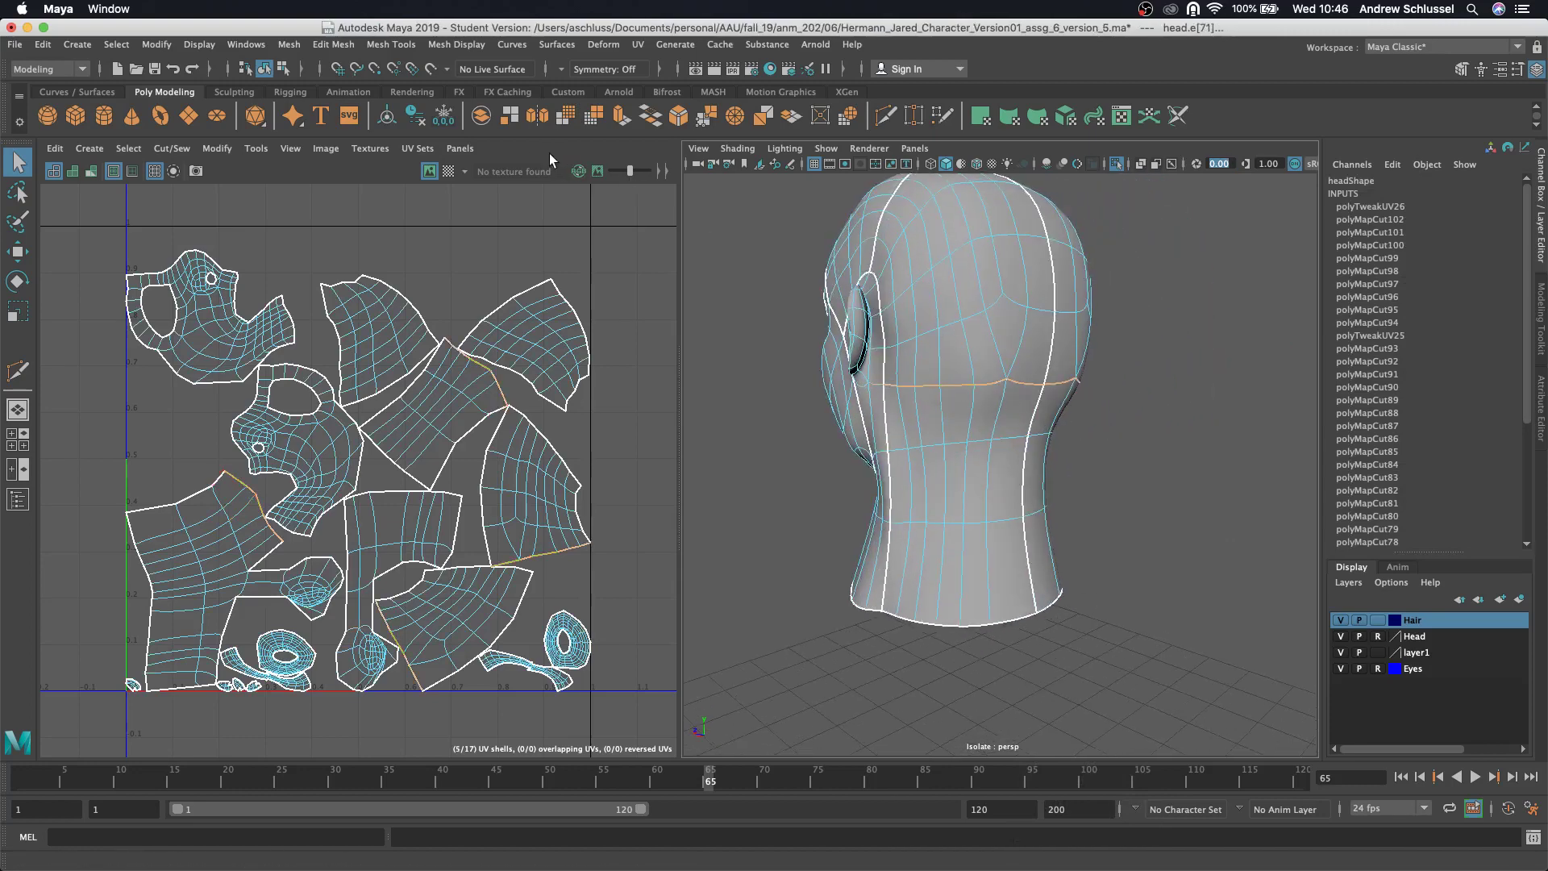
left_click(171, 148)
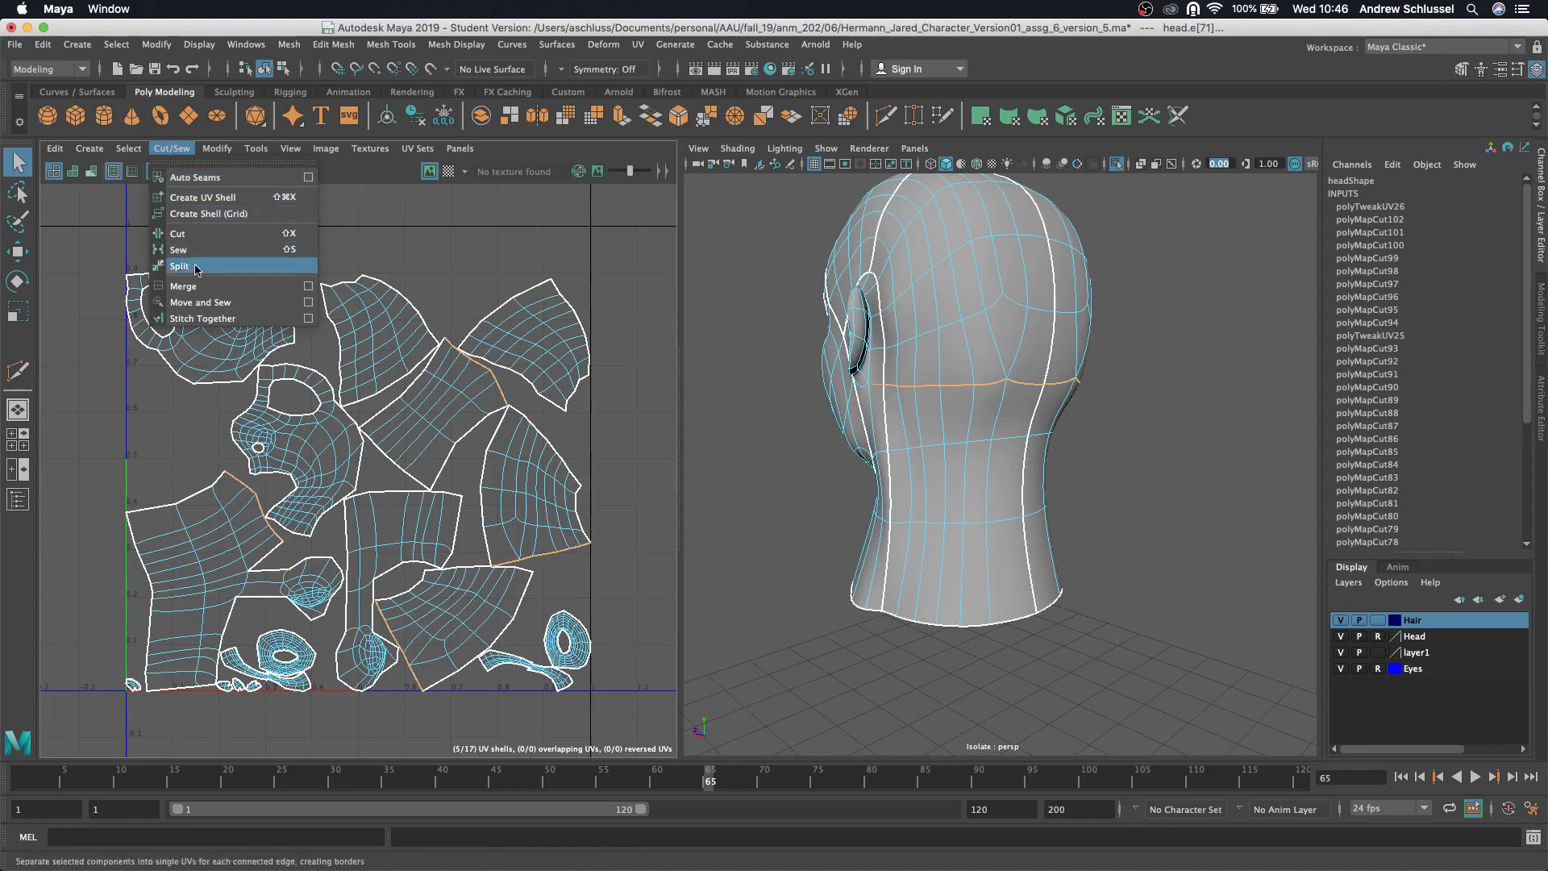
left_click(207, 304)
- Cut the UVs along the horizontal edge loop one row lower, at the top of the neck
right_click_drag(950, 456, 936, 362)
left_click_drag(1029, 517, 940, 508, "alt")
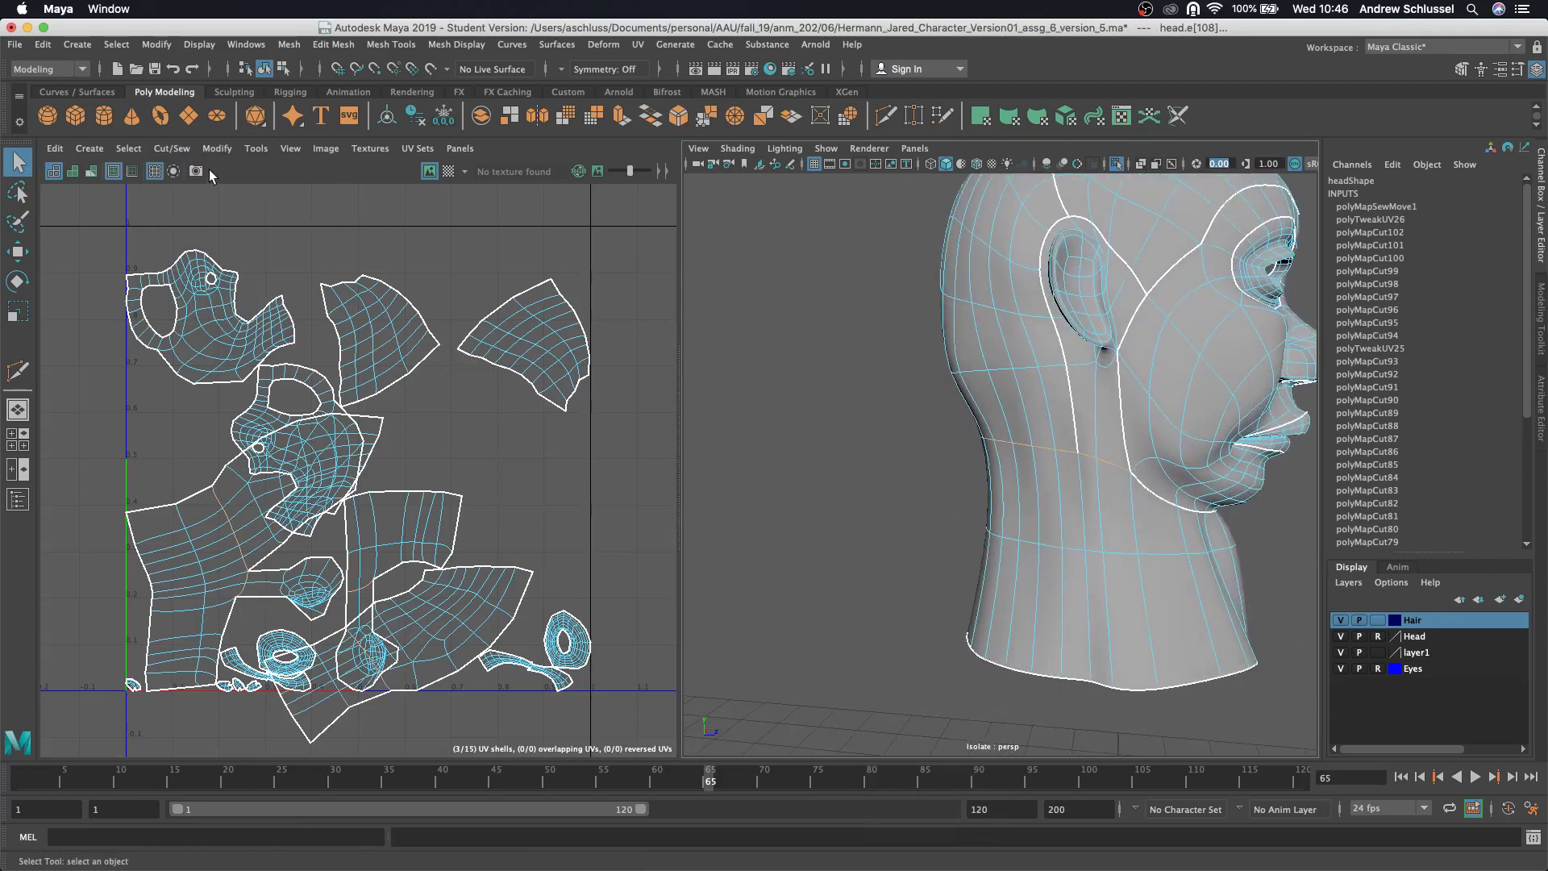
left_click(172, 148)
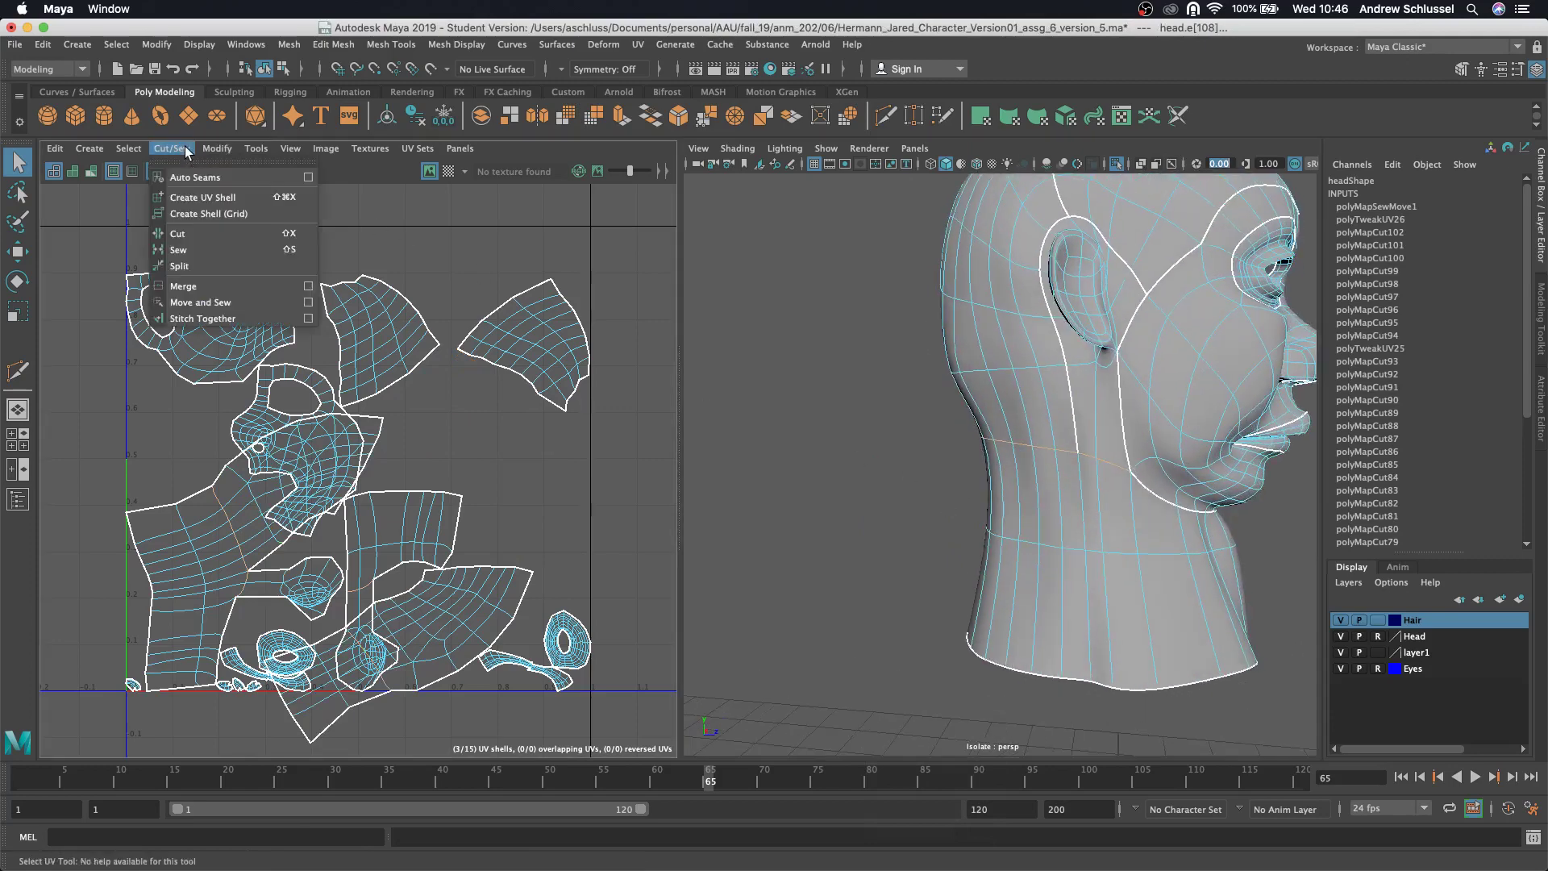
left_click(196, 242)
left_click(868, 466)
- Turn off the smooth mesh preview on the head
mouse_move(868, 466)
left_mouse_down("alt")
mouse_move(997, 485)
mouse_move(840, 460)
left_mouse_up("alt")
scroll(831, 460, "up", 3)
left_click(1027, 373)
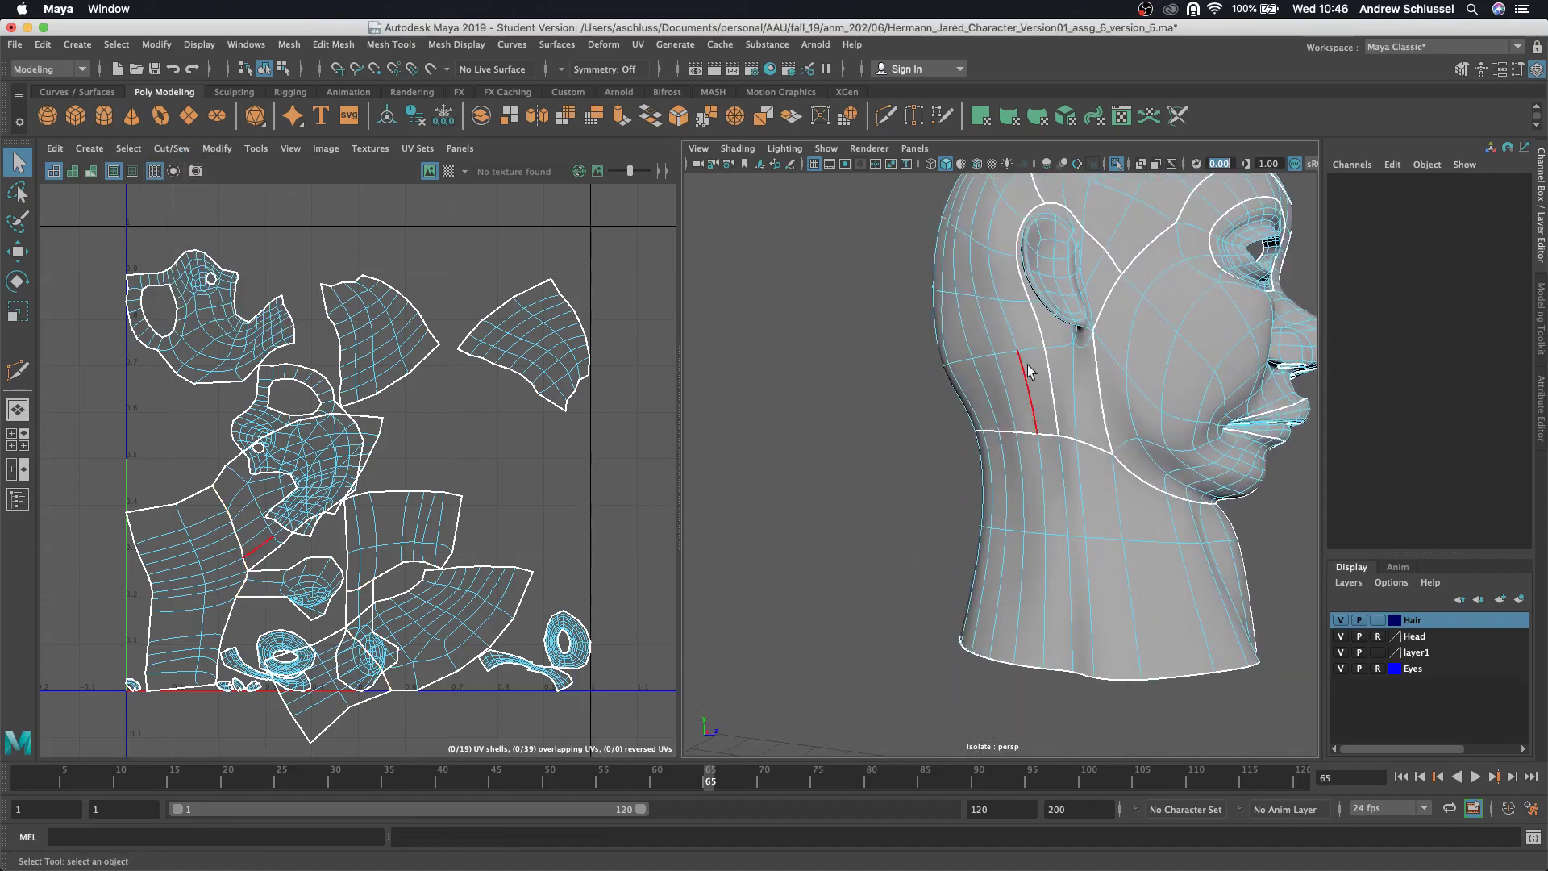
key("1")
- Cut the UVs along the short edges directly beneath both ears to separate the ears from the strips below
left_click(1069, 343)
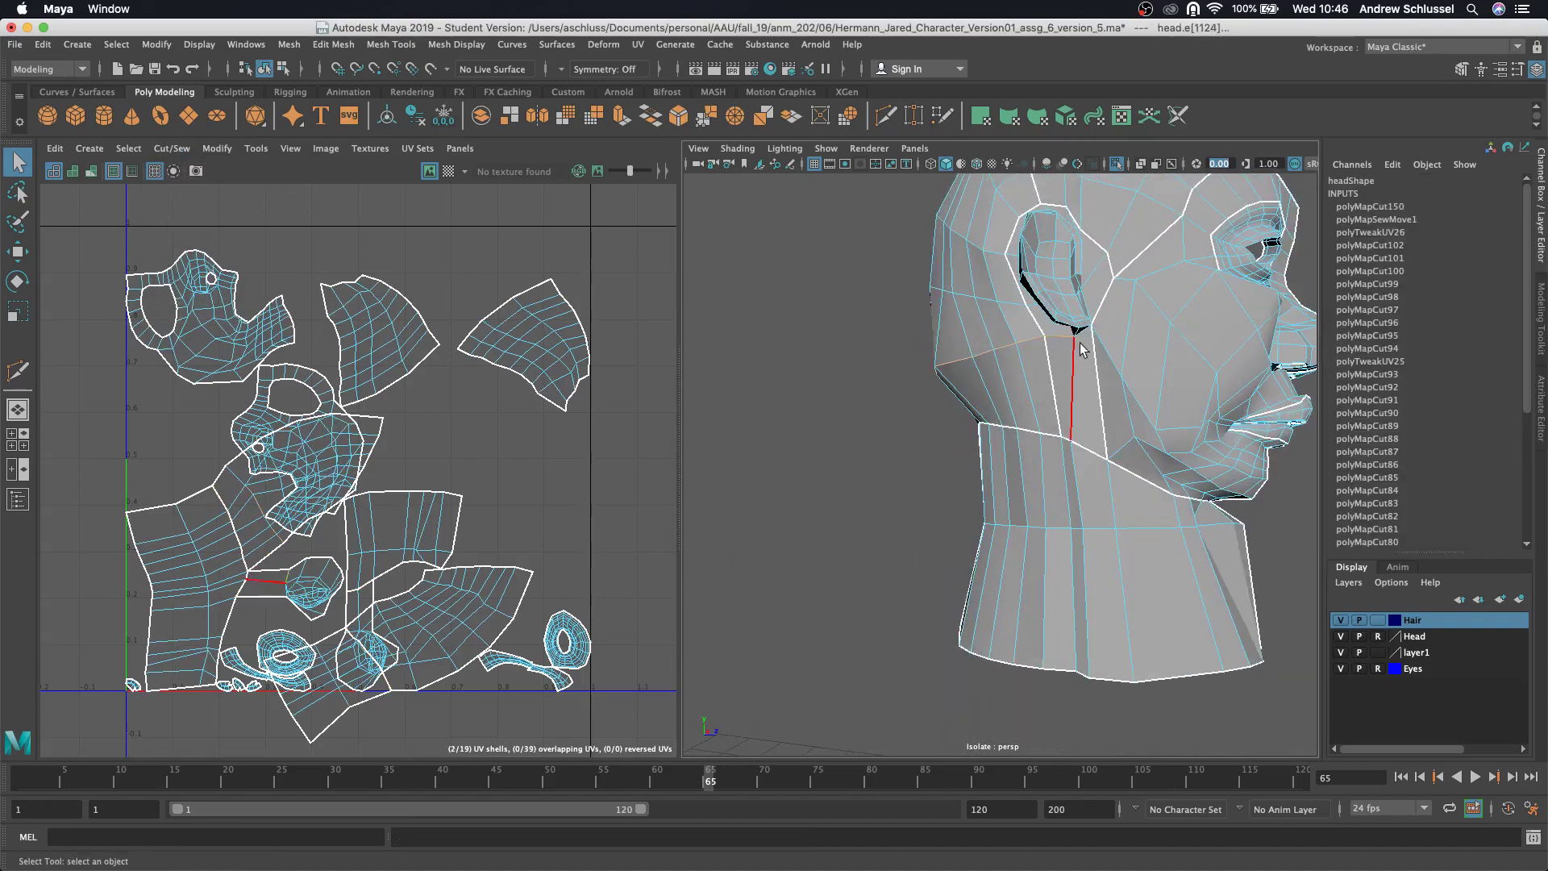
left_click(1076, 332)
left_click(1164, 410)
left_click(1100, 362)
key("f")
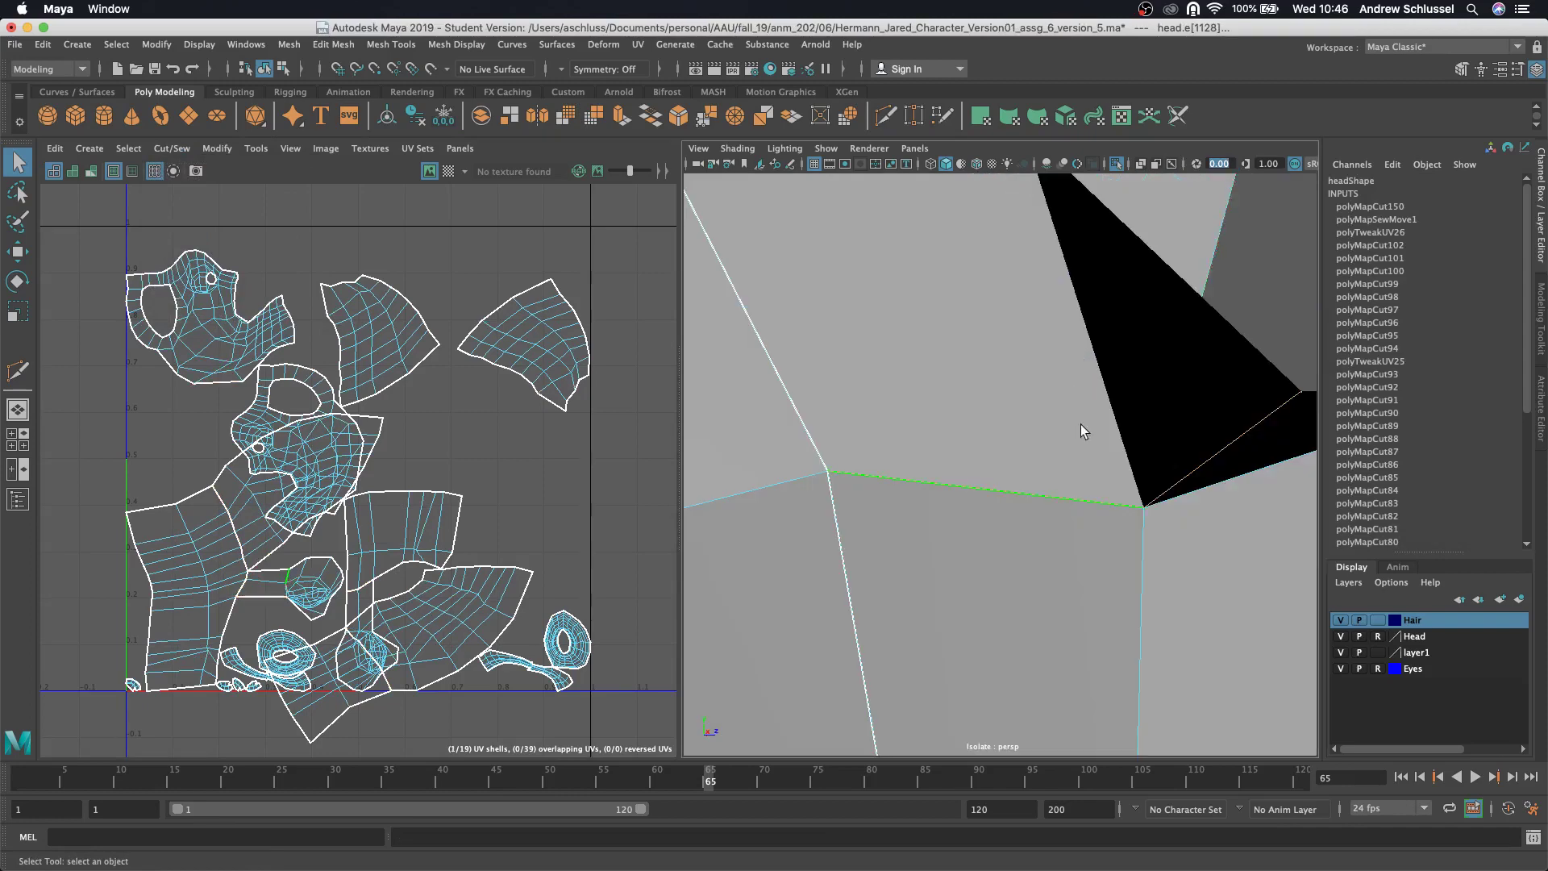
left_click(1196, 492)
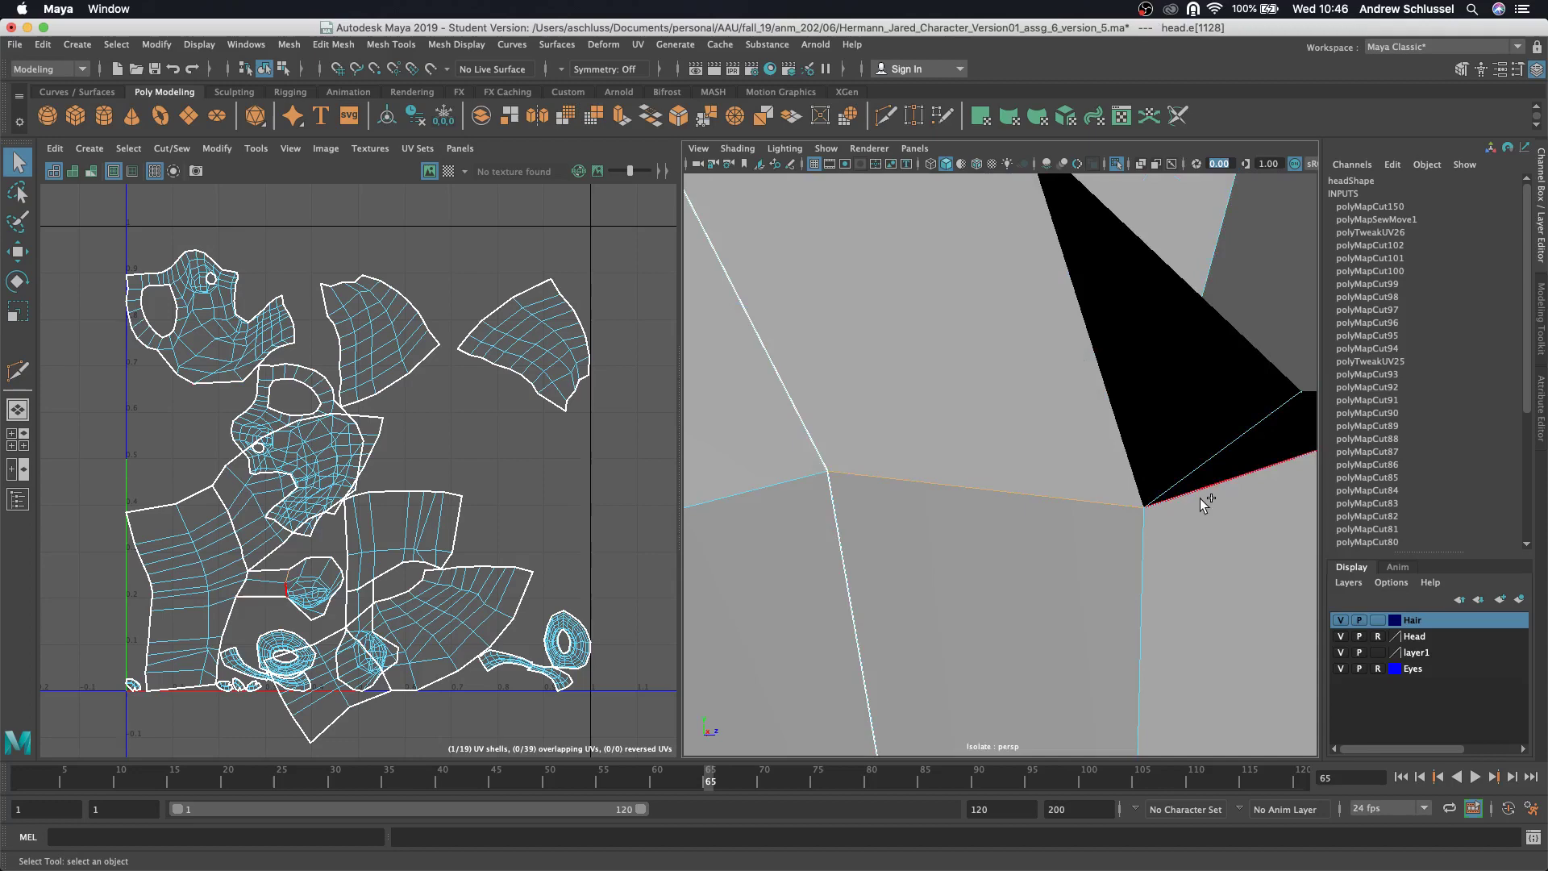
left_click(1200, 500, "shift")
right_click_drag(1192, 530, 993, 538, "alt")
left_click_drag(1157, 562, 835, 544, "alt")
right_click_drag(1063, 564, 887, 558, "alt")
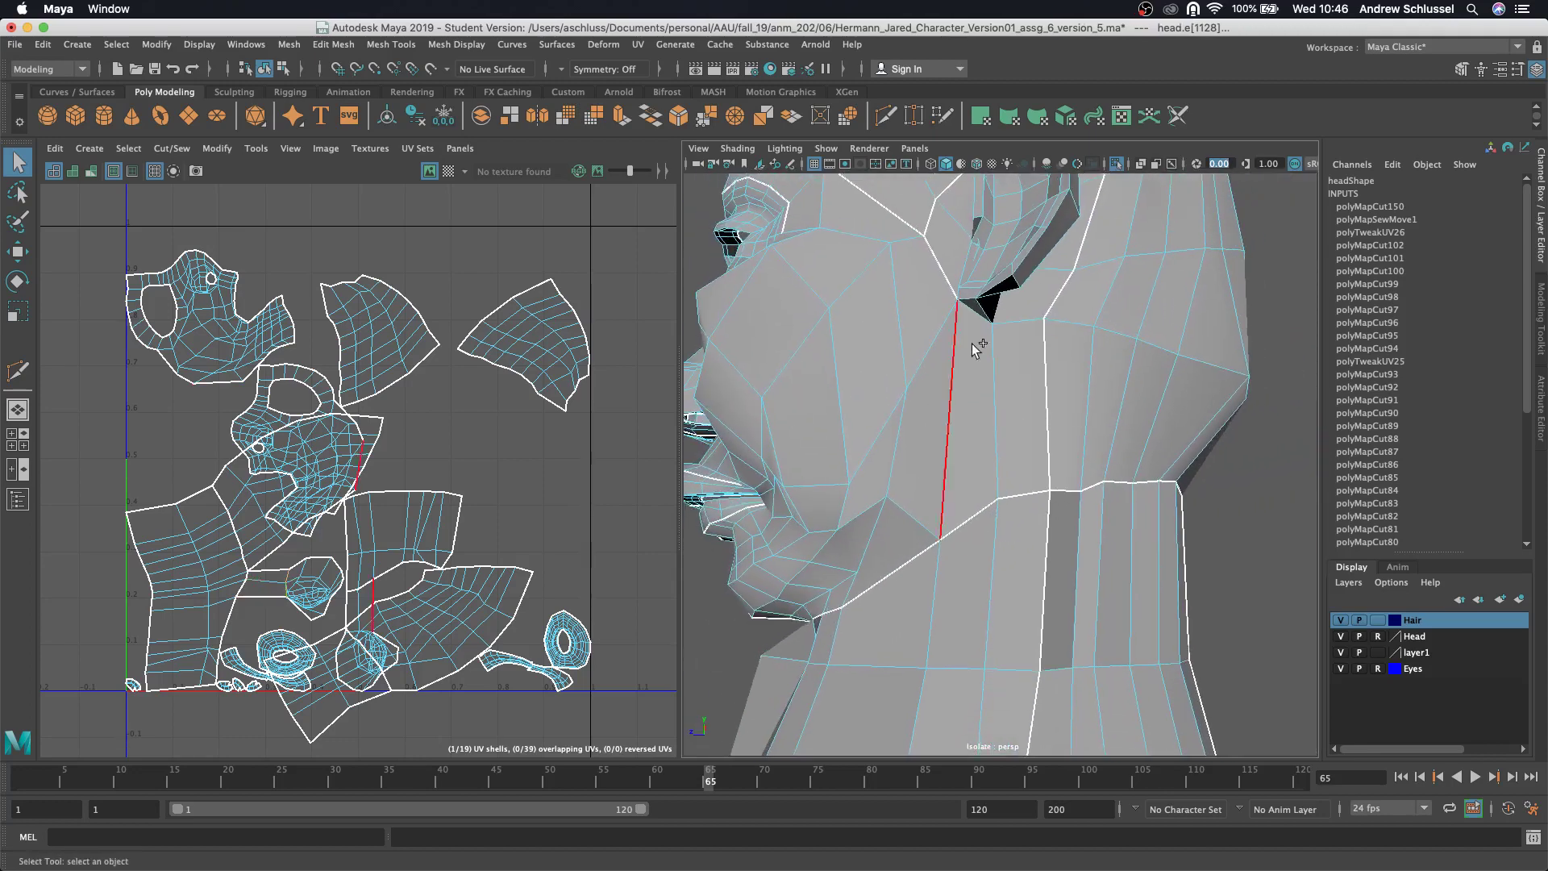
left_click(984, 320)
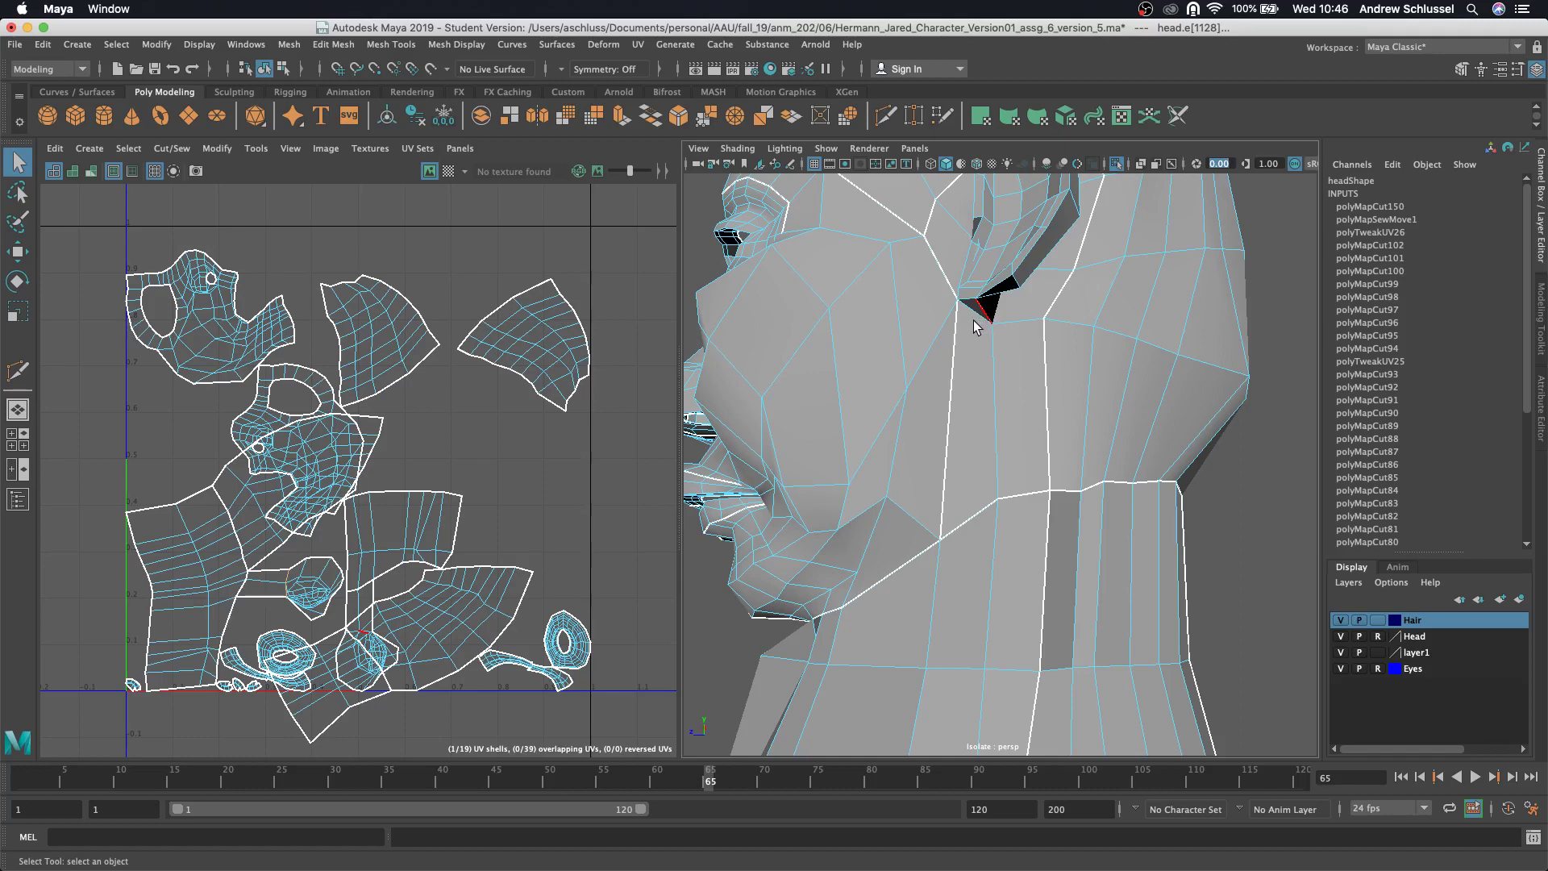
left_click(1003, 325)
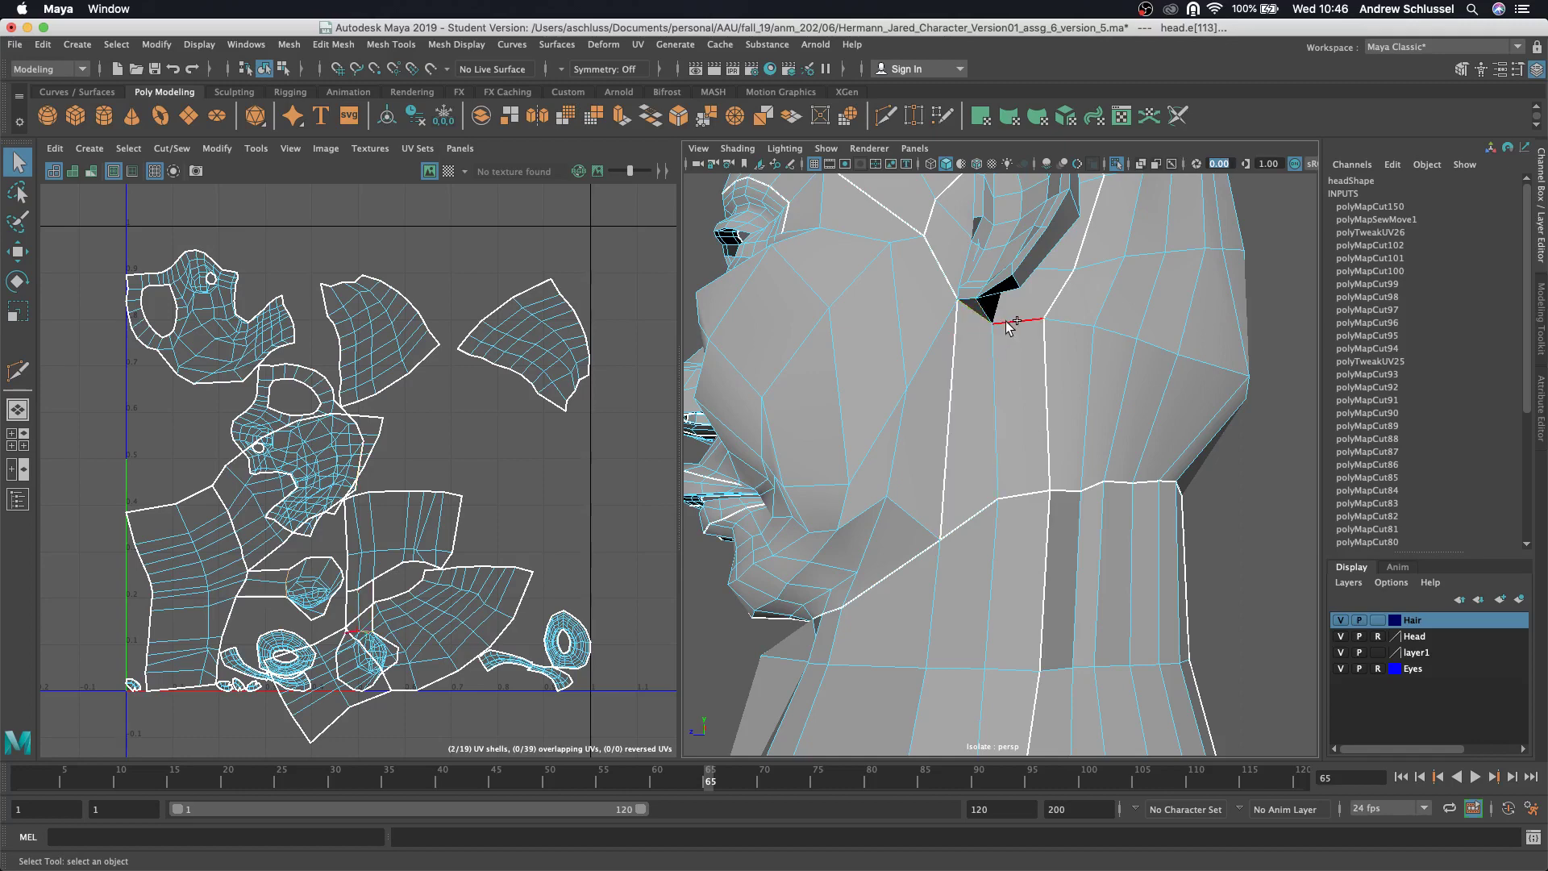
left_click(170, 148)
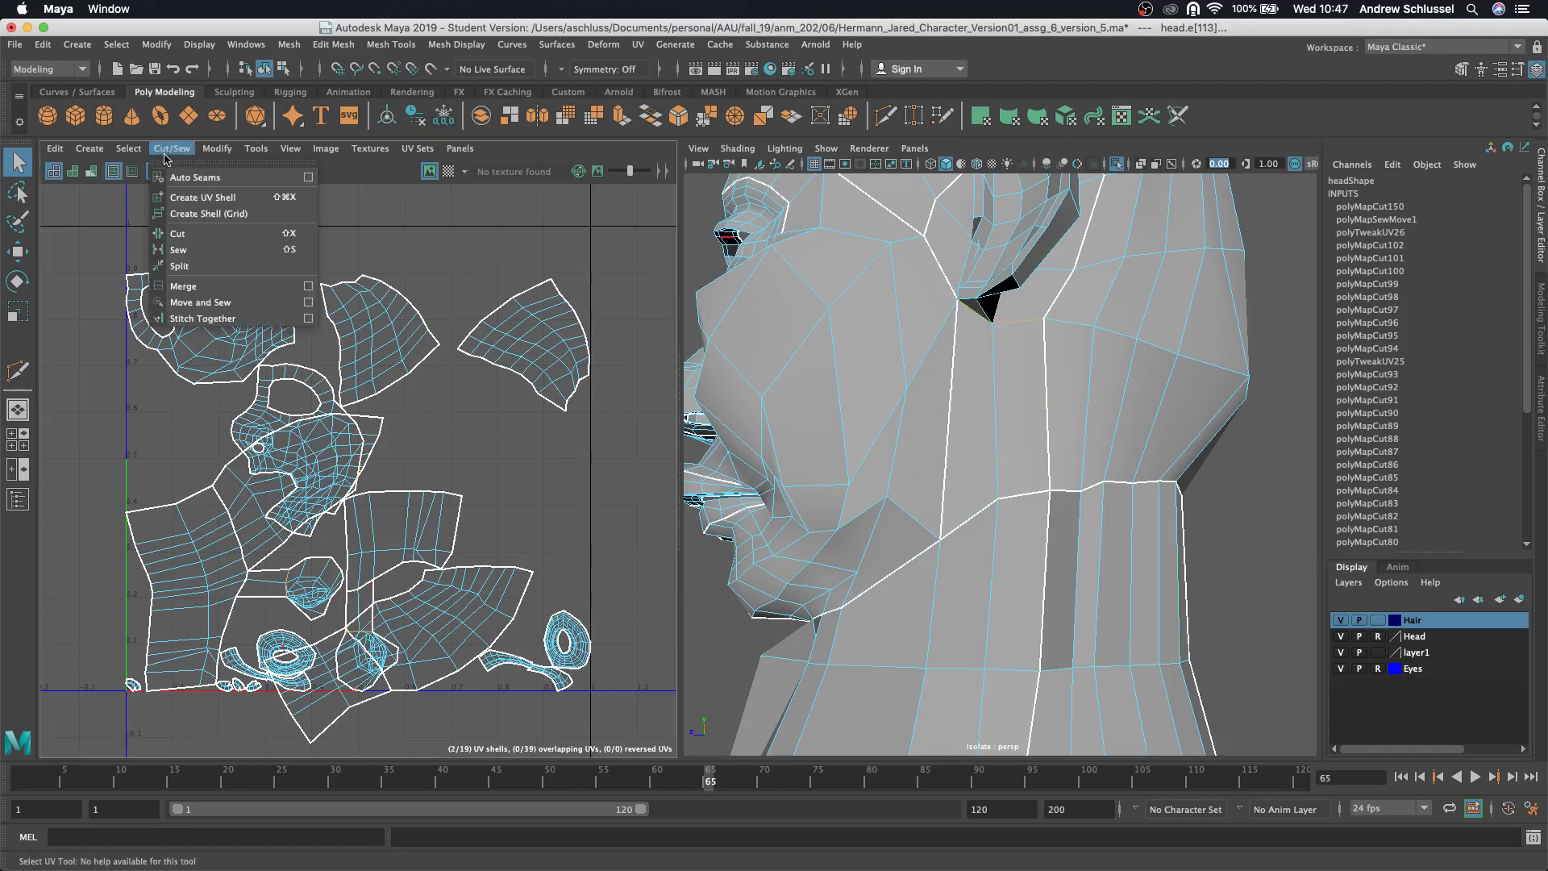
left_click(178, 233)
left_click(1272, 500)
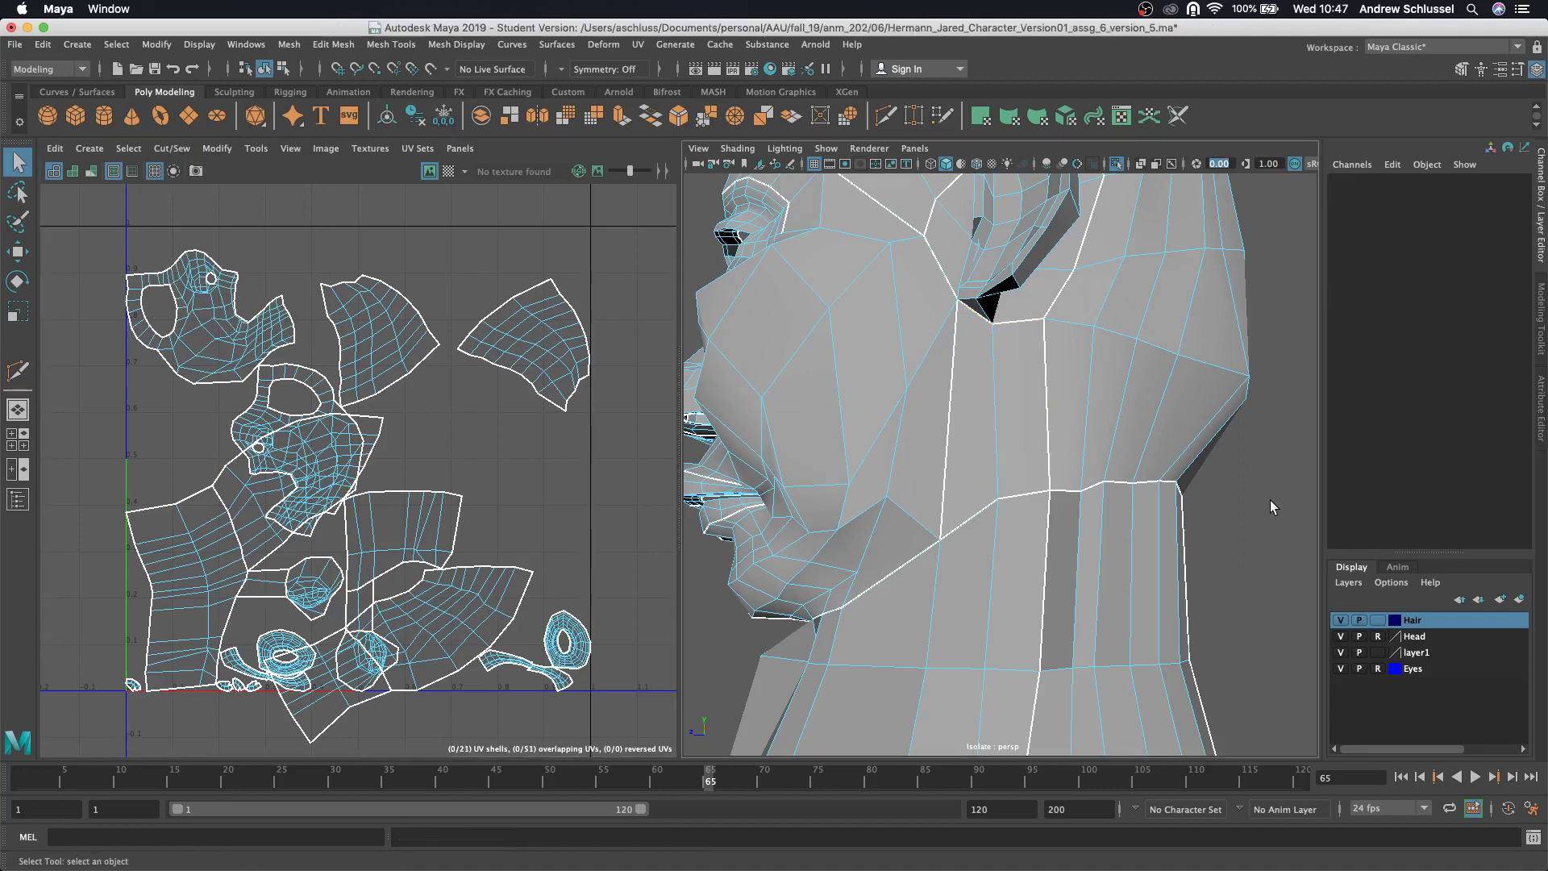
- Join the strips below both ears to the back-of-head shells with Move and Sew along the vertical edges beneath the back of each ear
key("f")
left_click(996, 481)
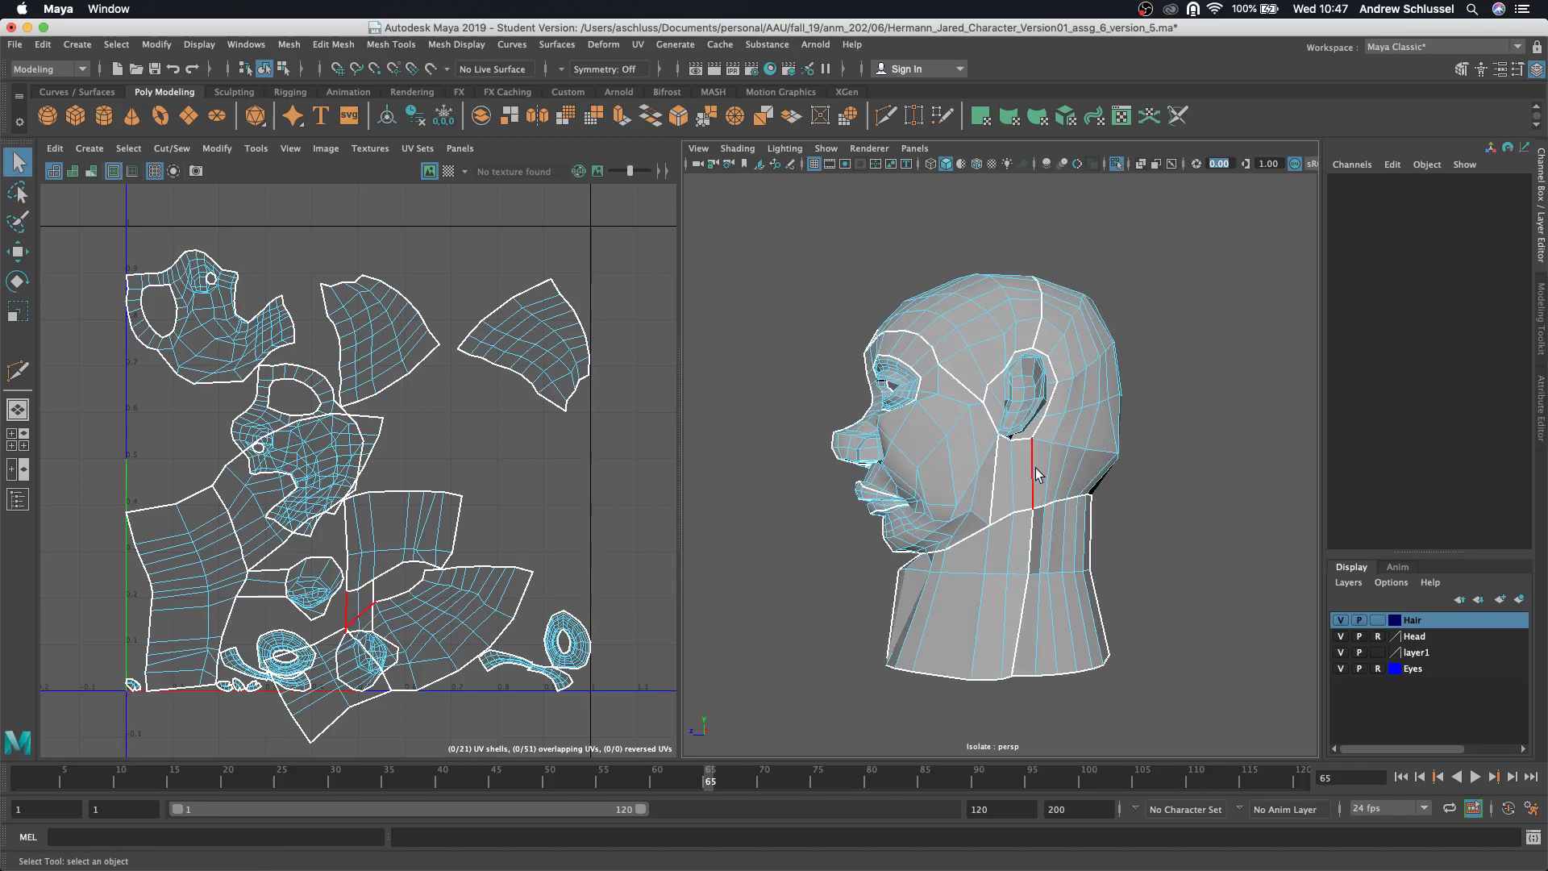
left_click(1029, 466)
left_click_drag(1200, 515, 929, 511, "alt")
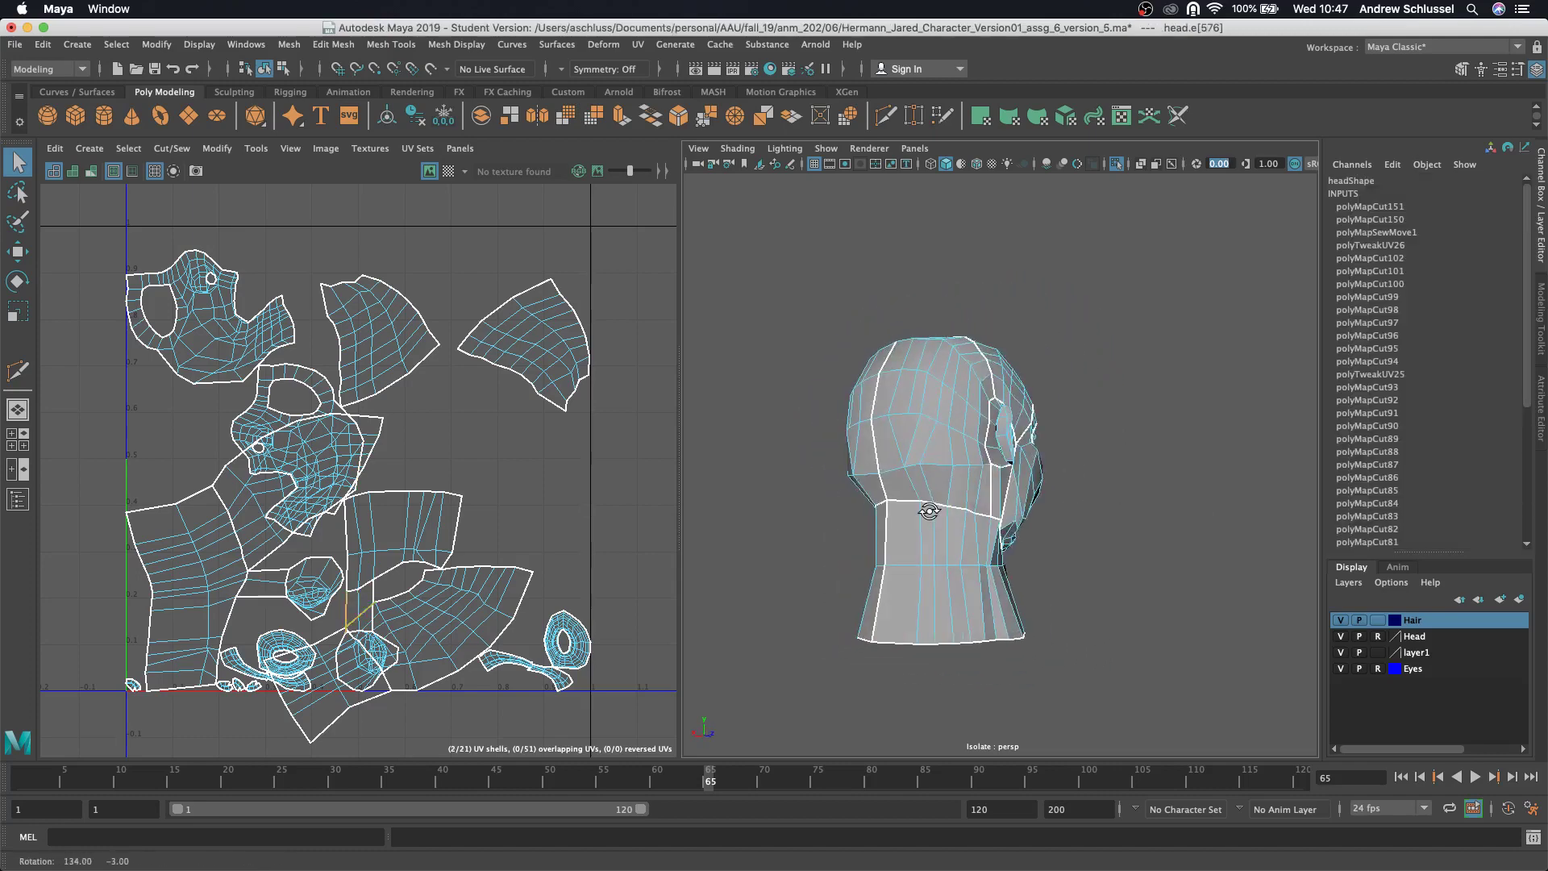
left_click(991, 489, "shift")
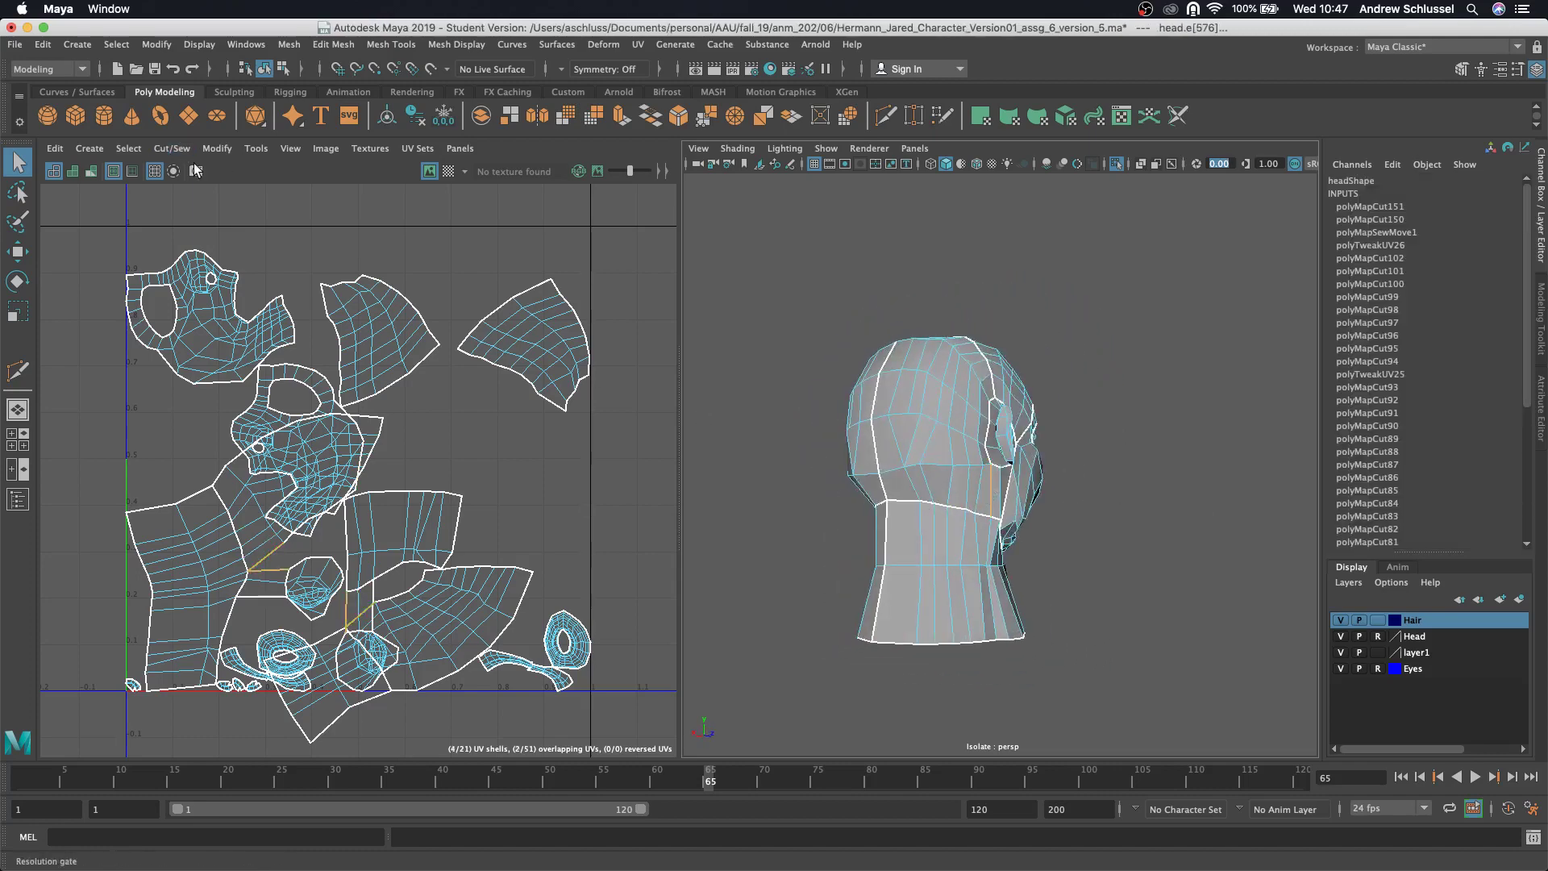
left_click(173, 149)
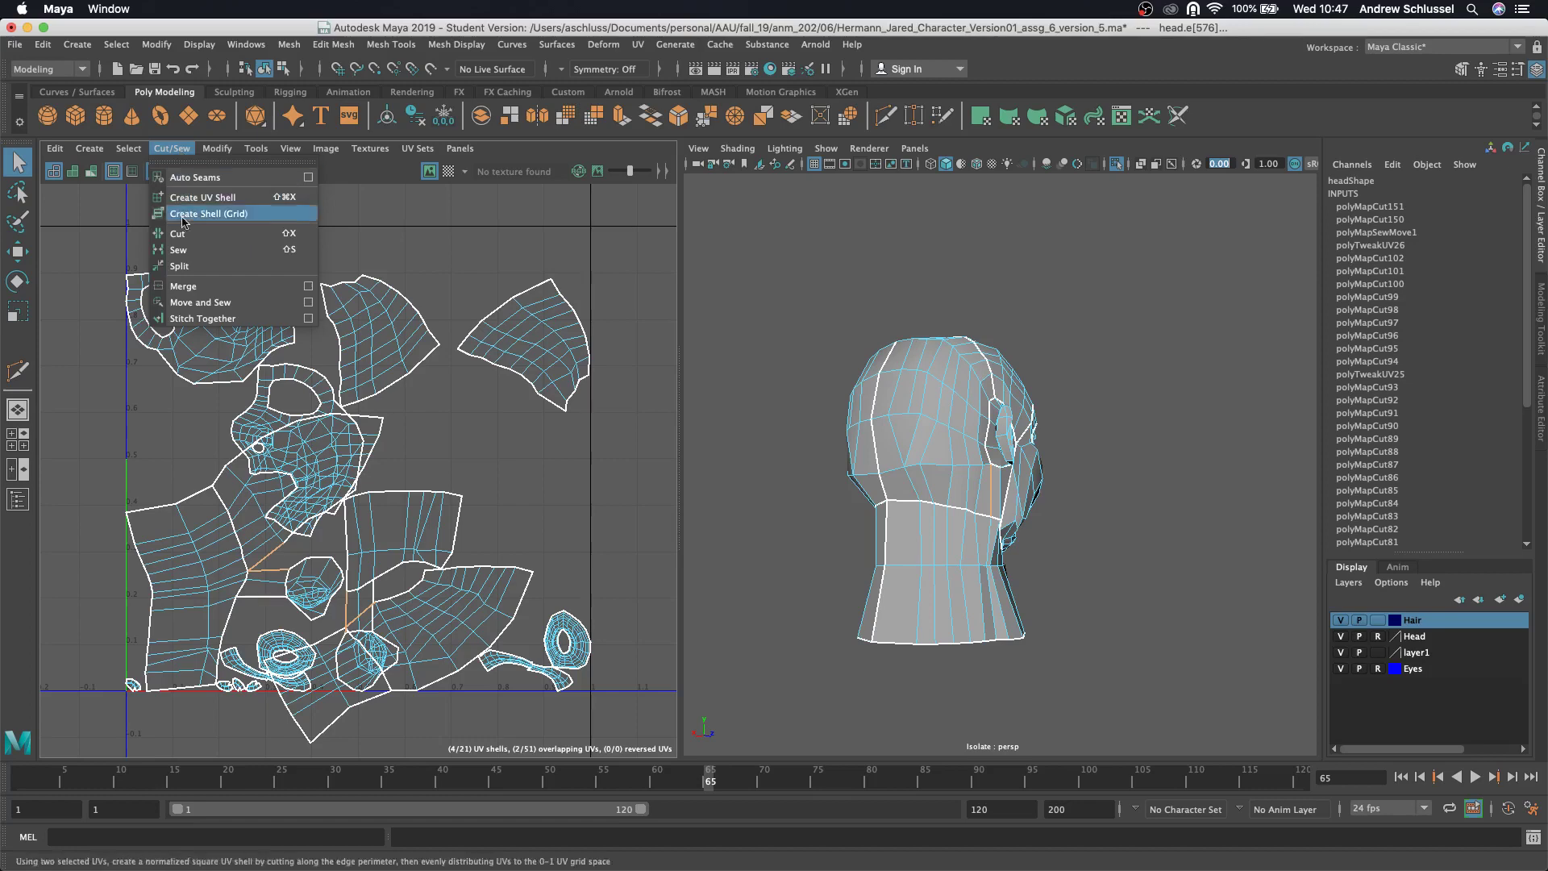
left_click(205, 303)
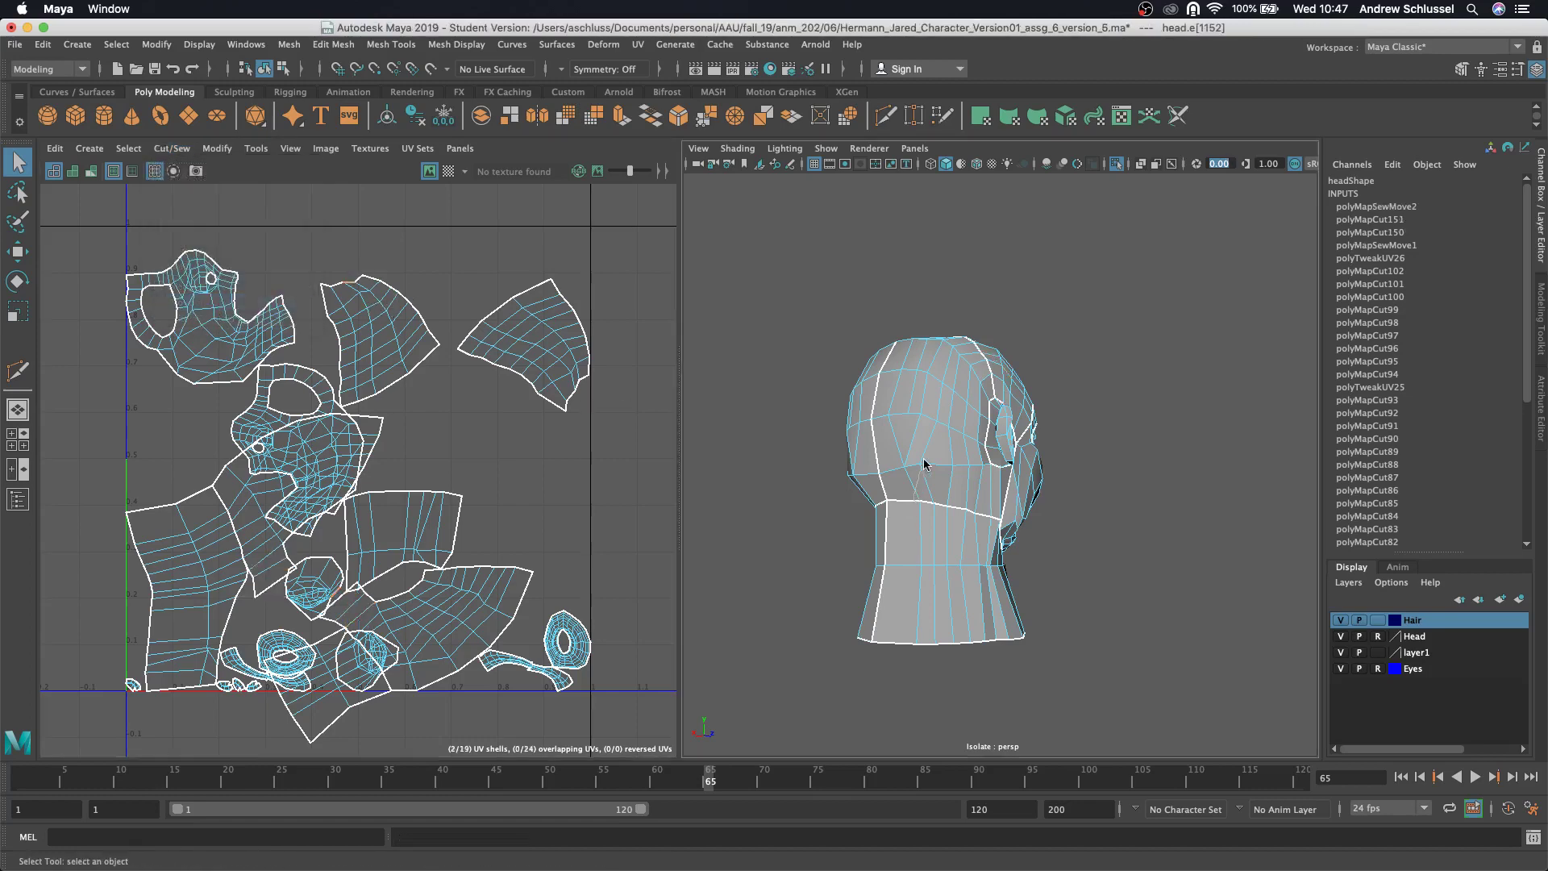
- Unfold the whole head's UVs and lay out all its shells within the 0 to 1 UV tile
right_click_drag(916, 409, 975, 386)
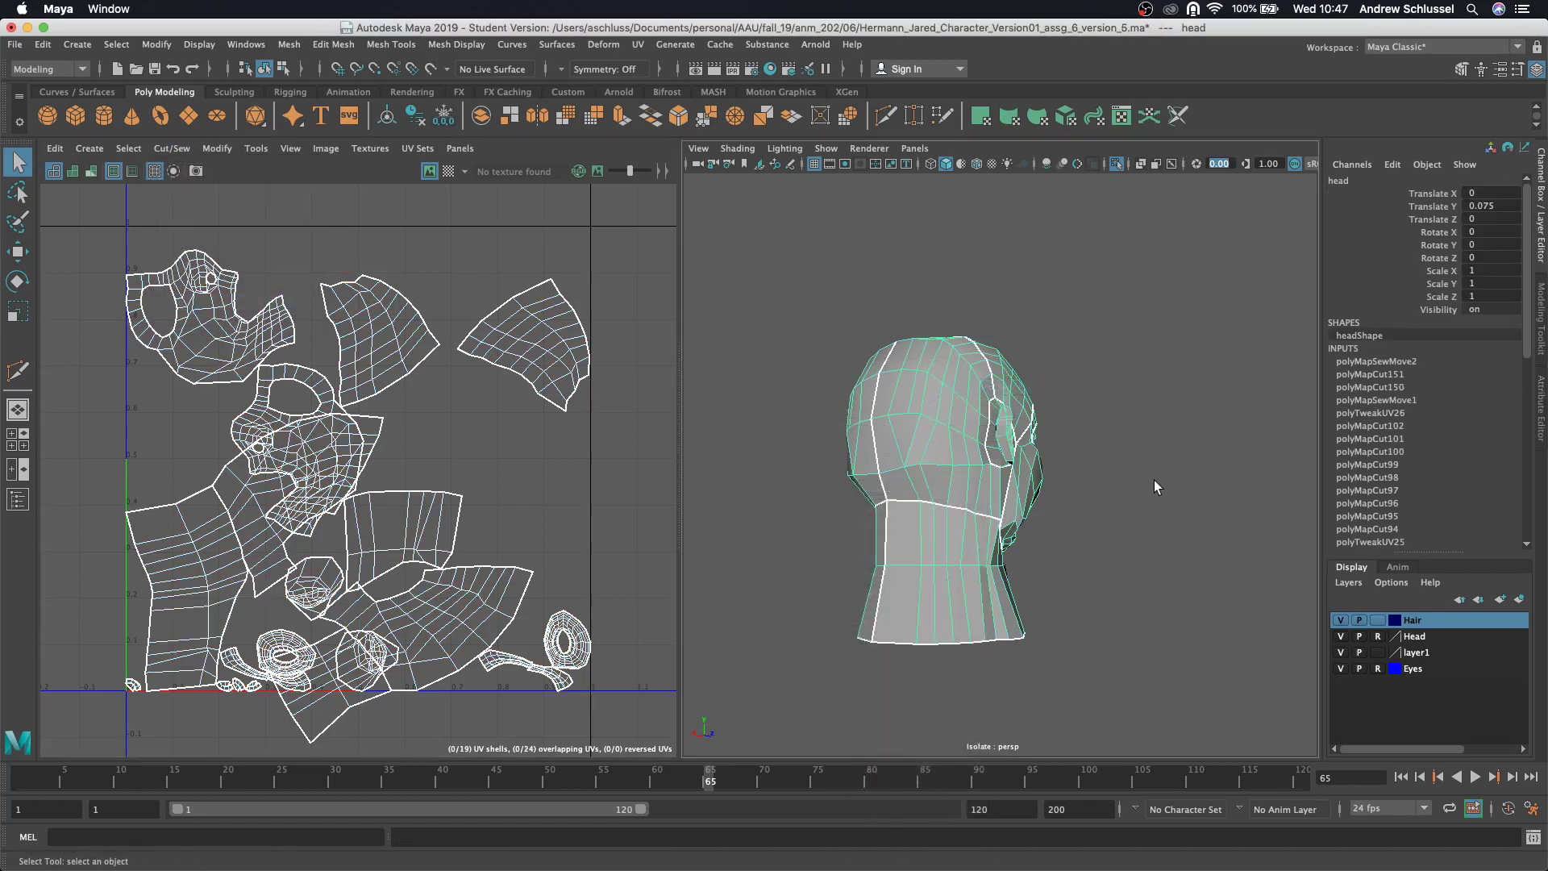
left_click_drag(1153, 481, 879, 492, "alt")
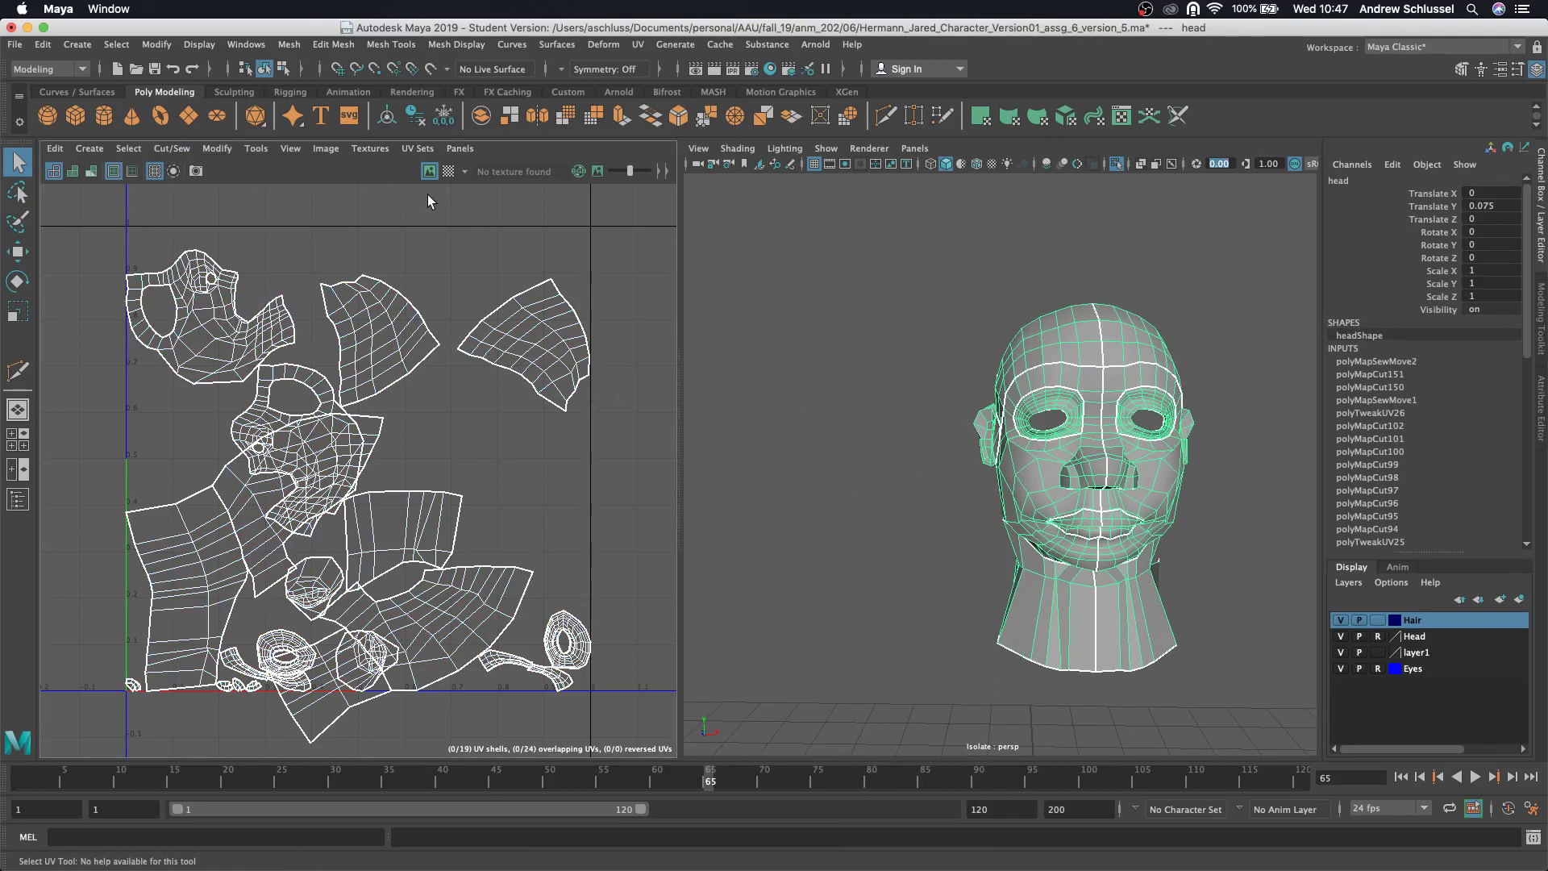
left_click(177, 152)
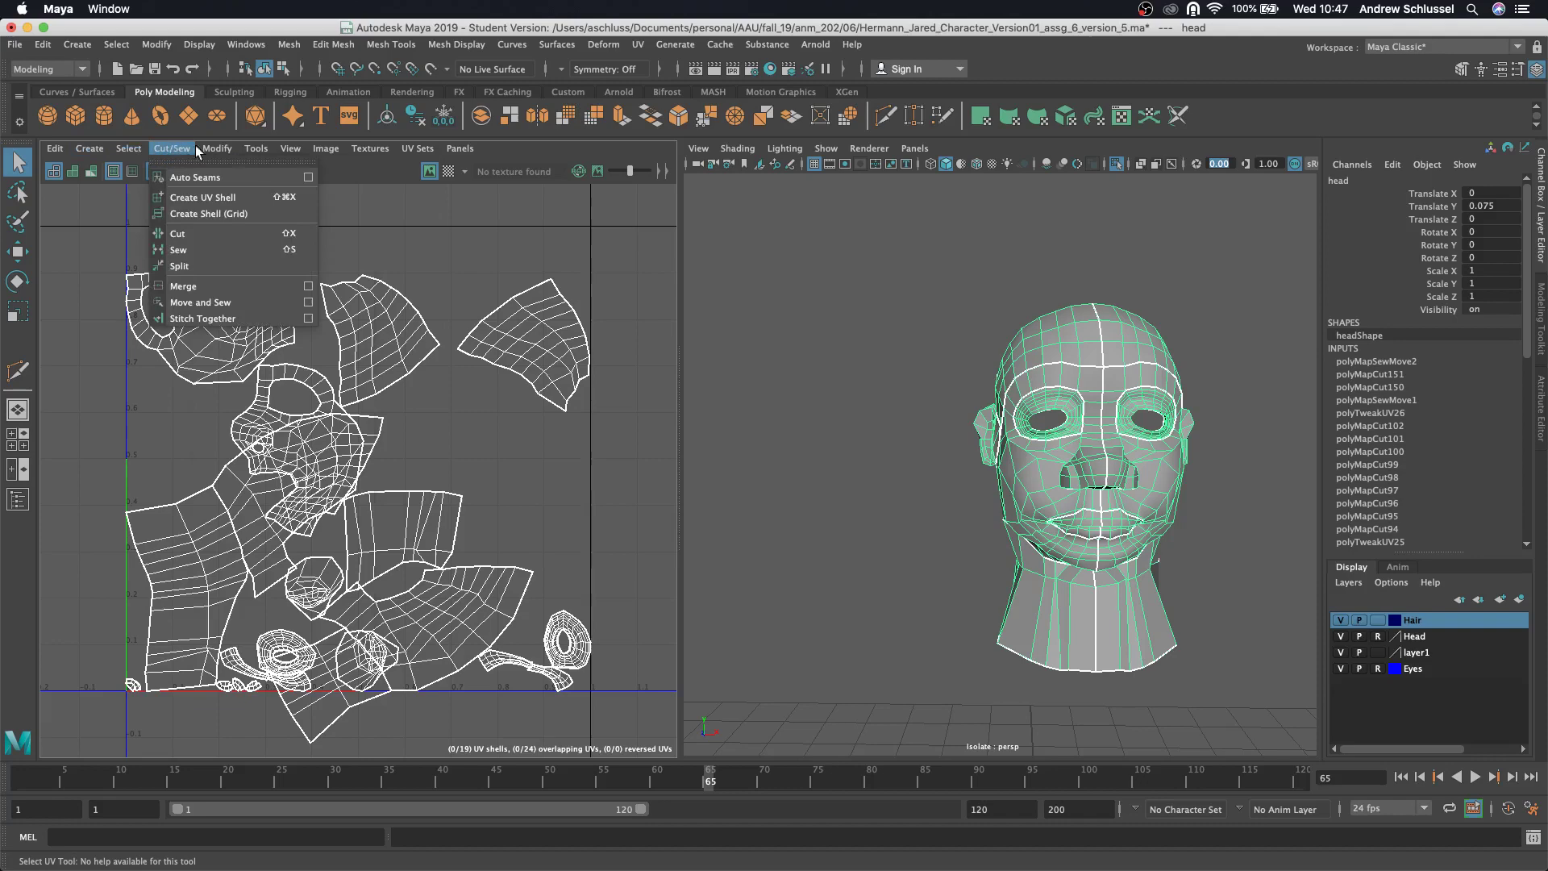
mouse_move(216, 148)
left_click(292, 653)
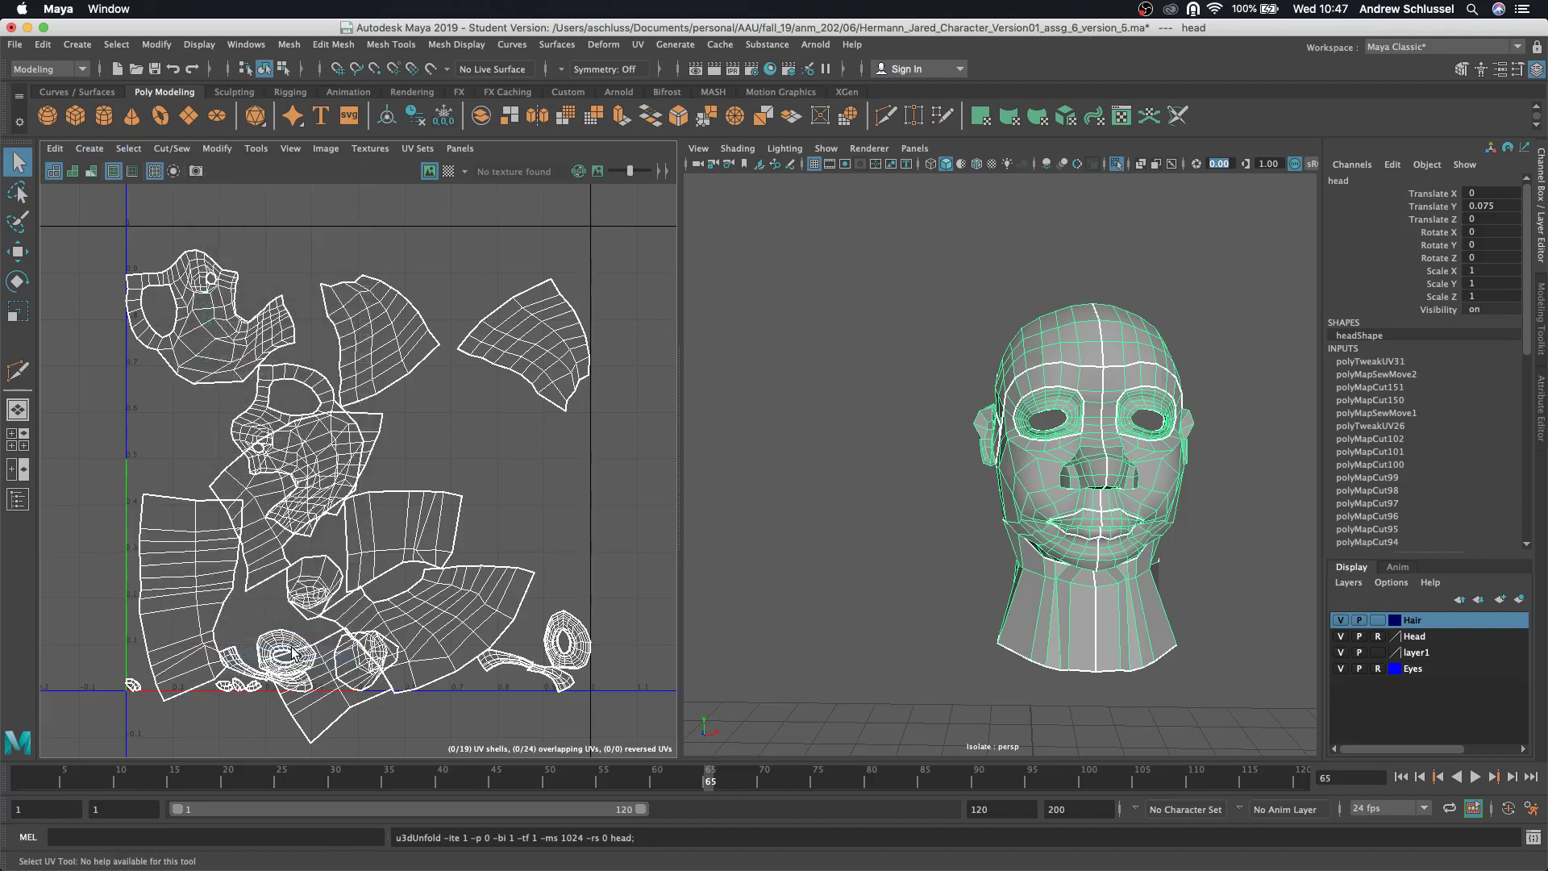
left_click(216, 149)
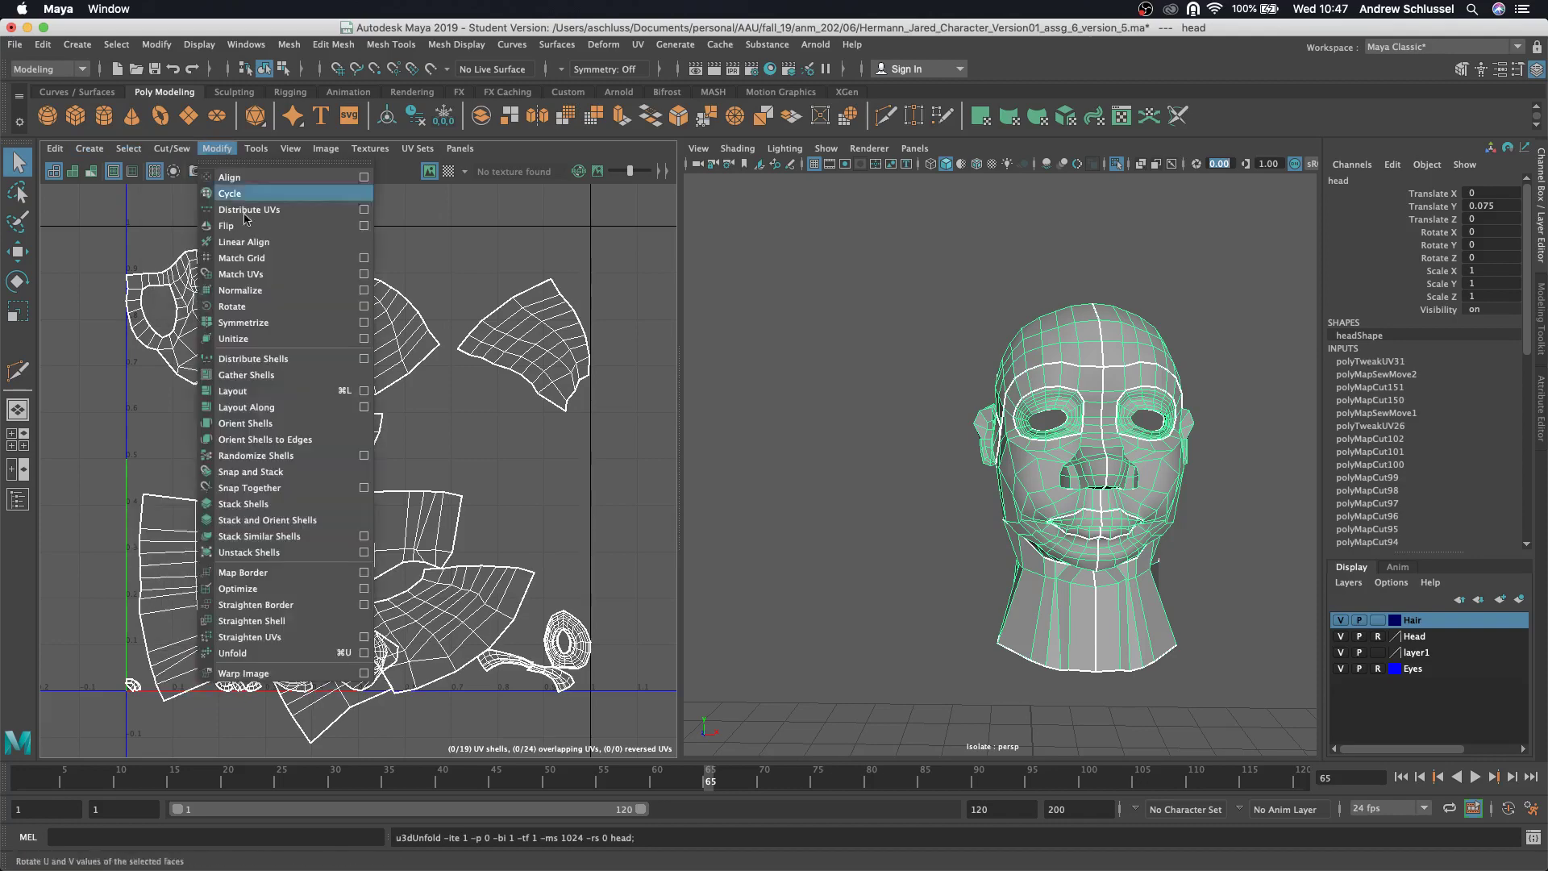
left_click(284, 655)
key("ctrl+l")
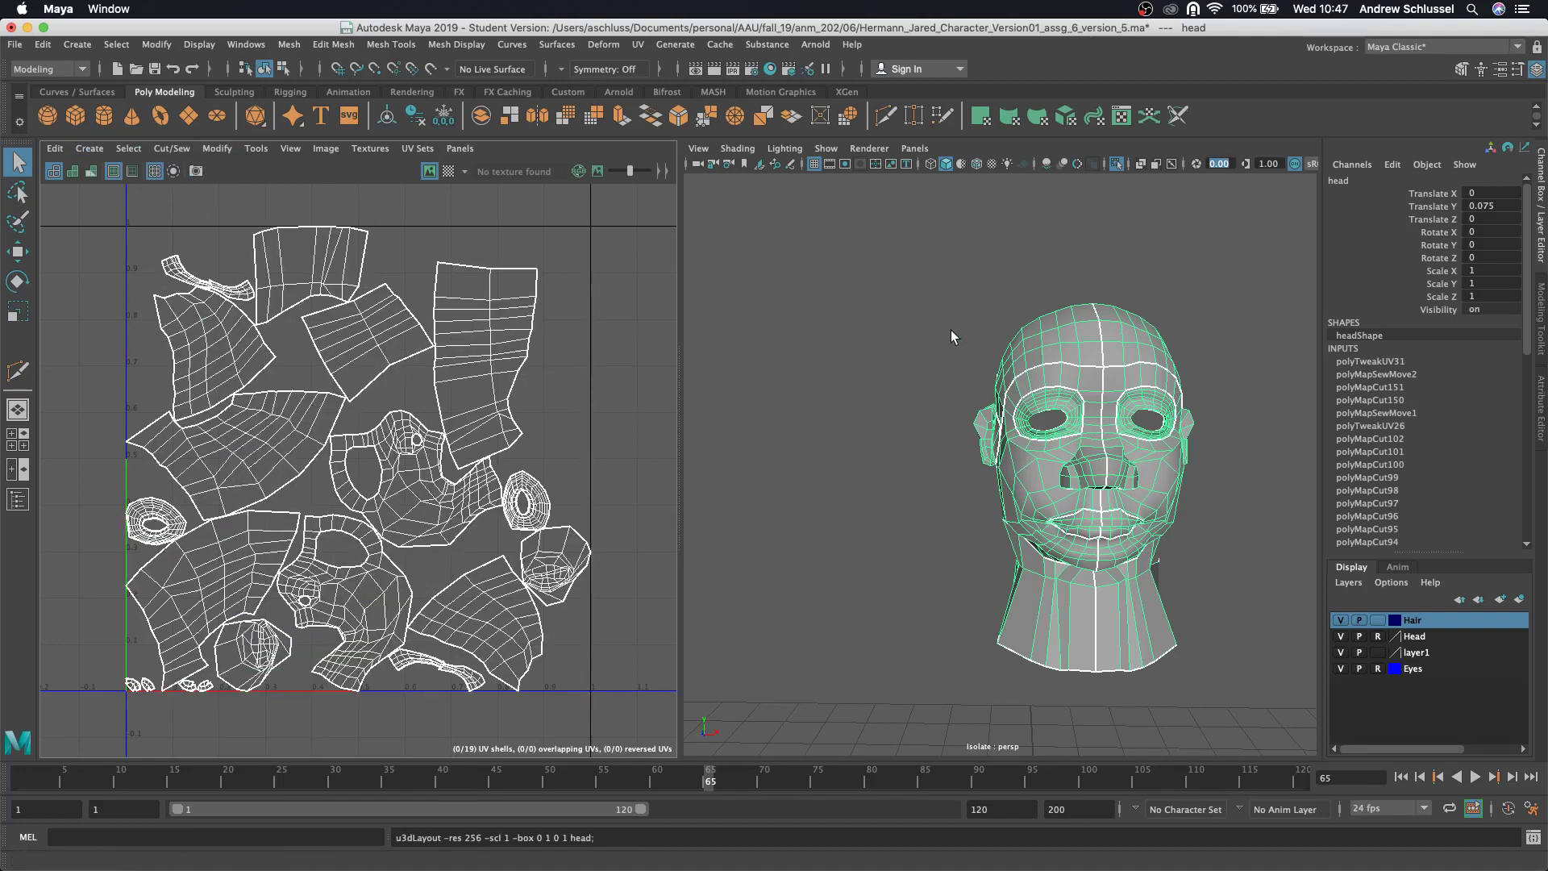
- Show the checker pattern on the head and examine the texture distribution on the face and neck
left_click(448, 171)
mouse_move(801, 381)
left_mouse_down("alt")
mouse_move(1120, 408)
mouse_move(1175, 389)
mouse_move(928, 405)
mouse_move(811, 378)
left_mouse_up("alt")
right_click_drag(892, 426, 903, 425)
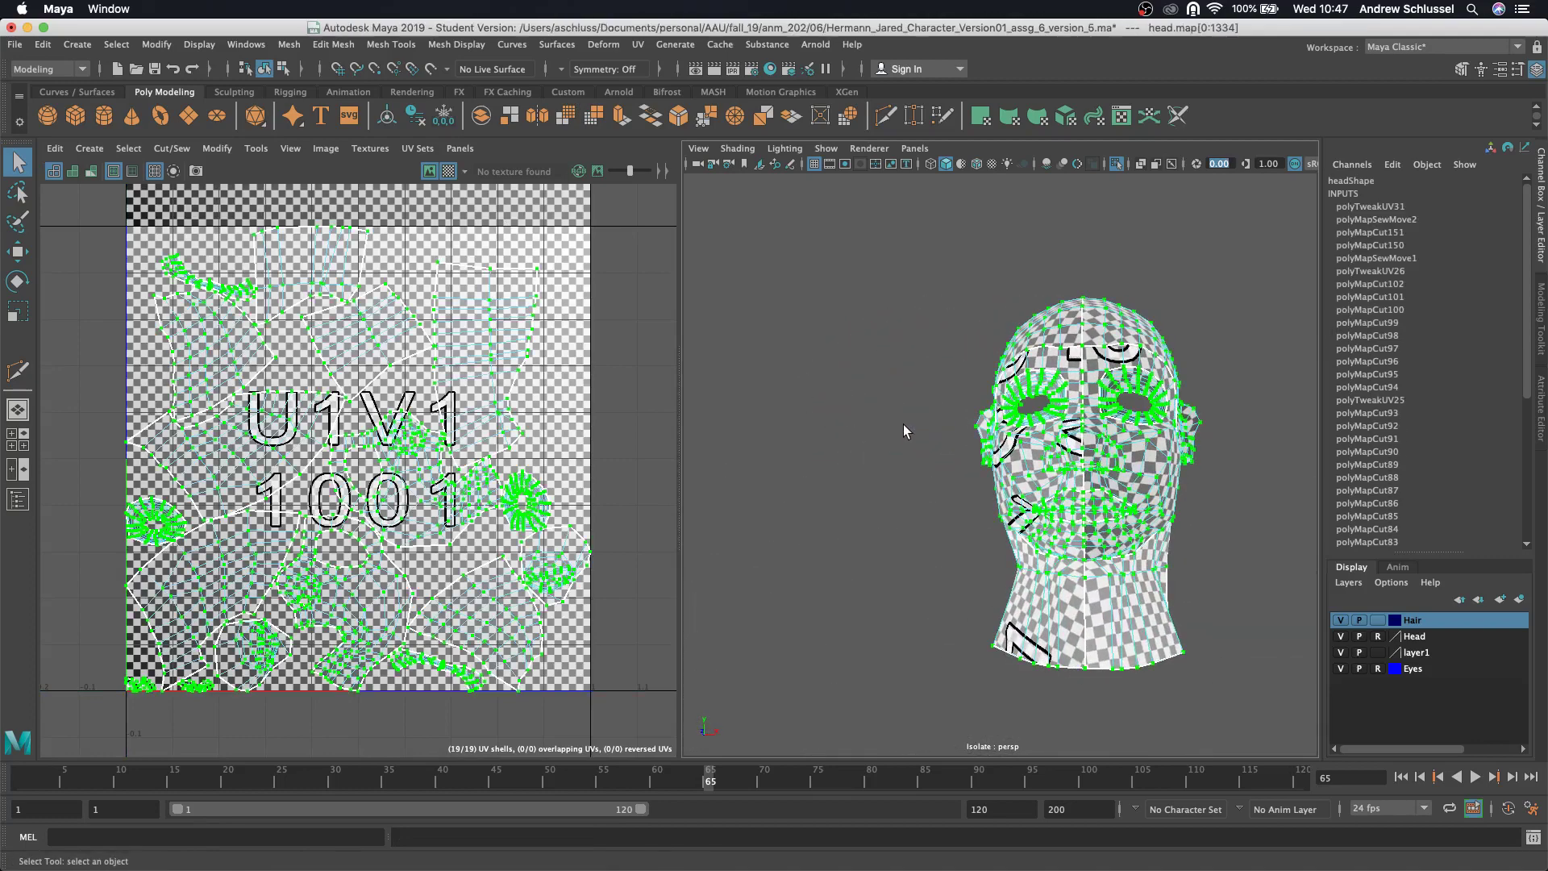
right_click_drag(1079, 411, 1154, 387)
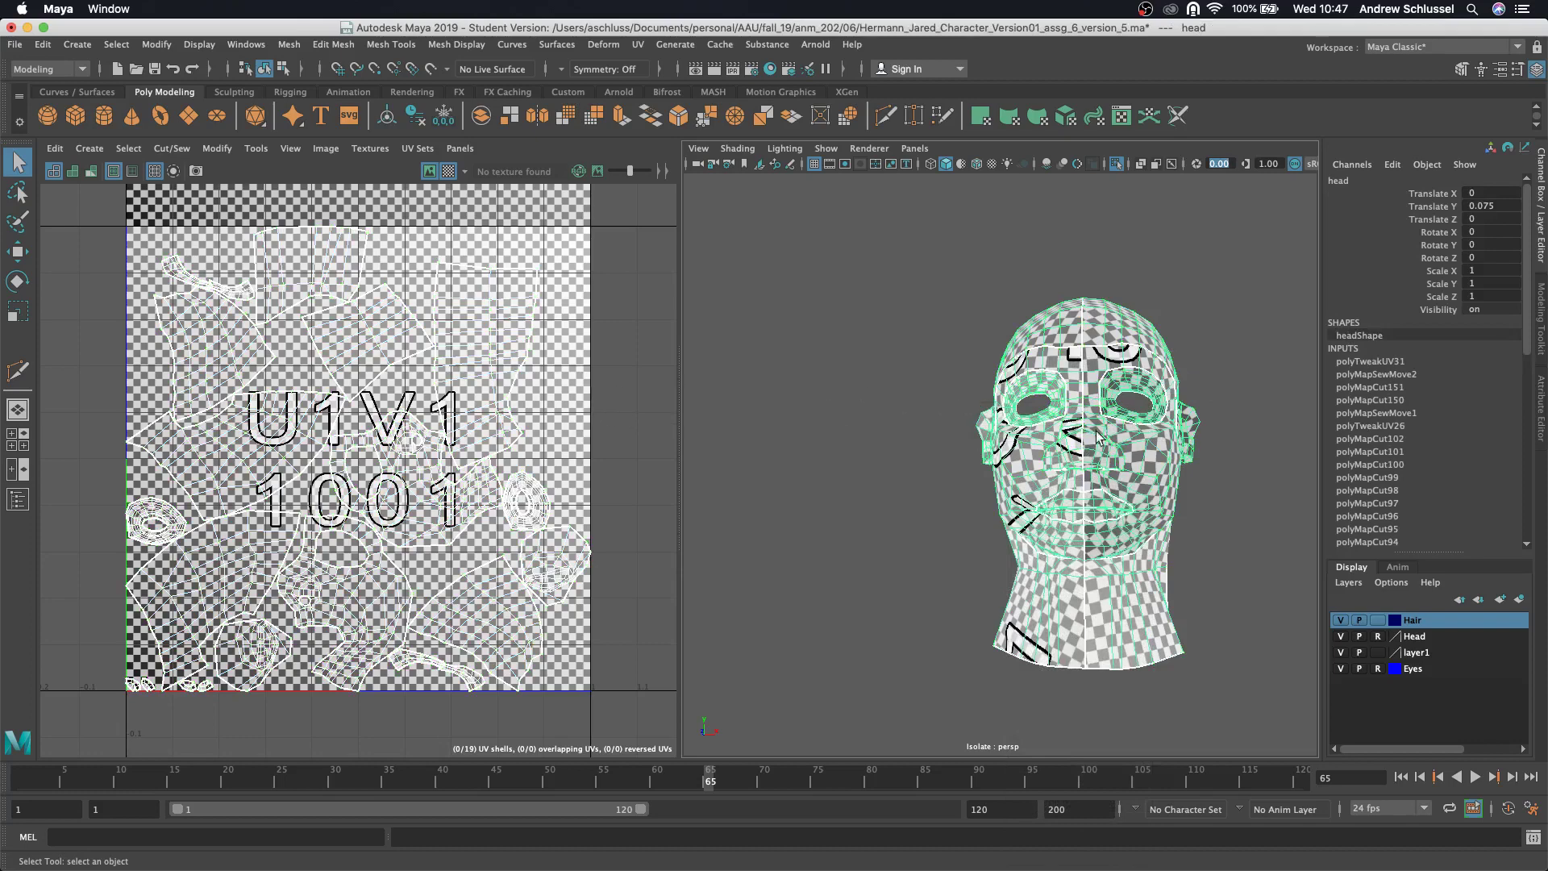
middle_click_drag(1094, 432, 1063, 434, "alt")
left_click_drag(1062, 434, 1047, 421, "alt")
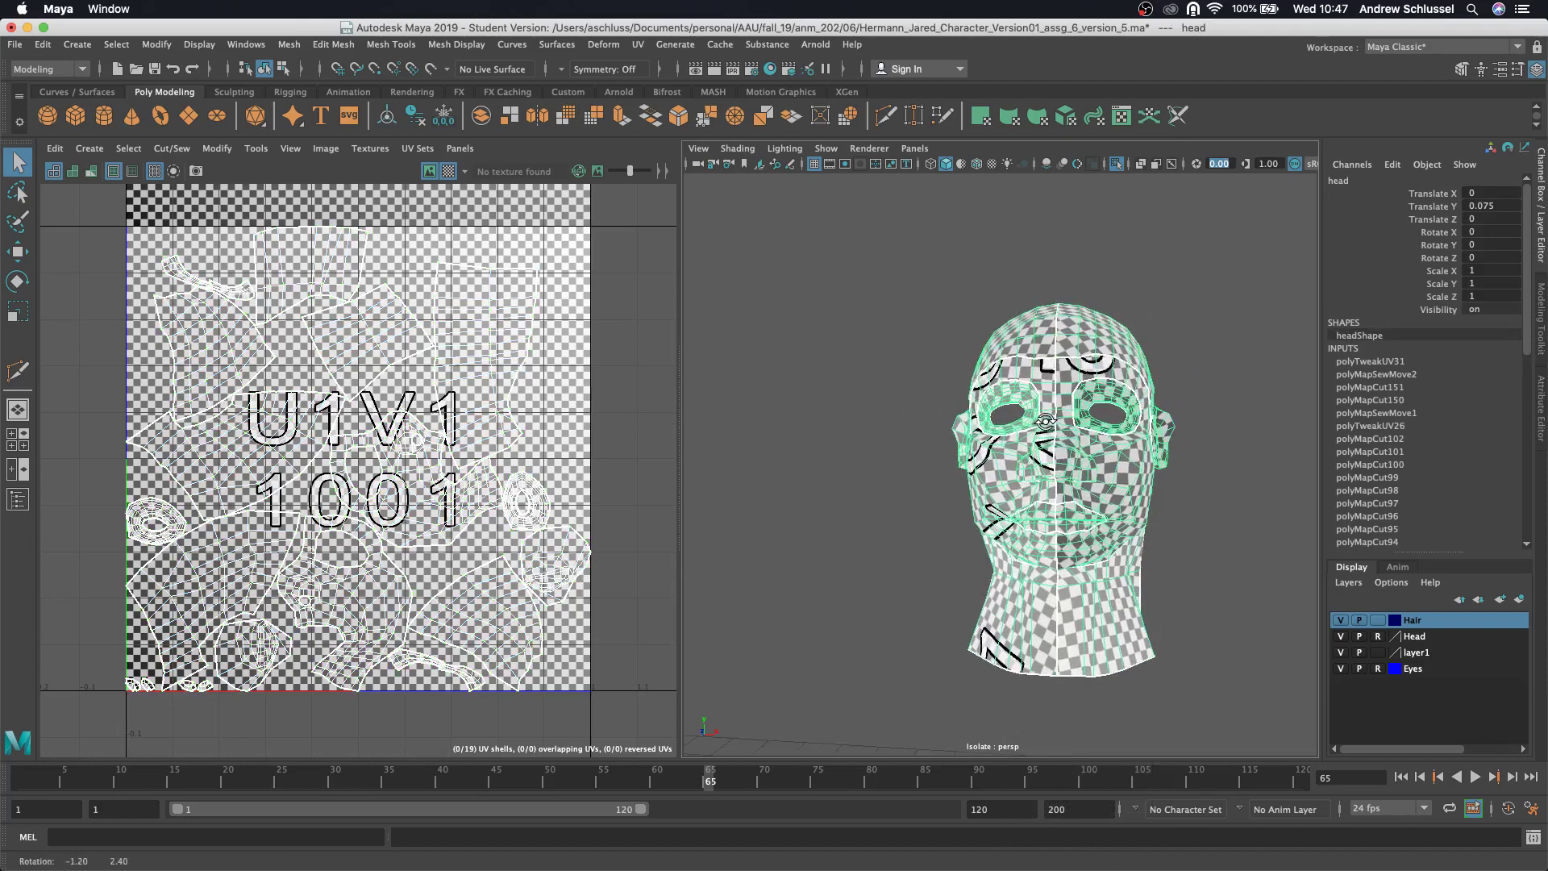
- Select the vertical centreline edges of the head, covering the neck, chin, upper lip, nose and forehead
mouse_move(1050, 384)
right_mouse_down()
mouse_move(1052, 308)
mouse_move(1054, 355)
right_mouse_up()
left_click(1057, 370)
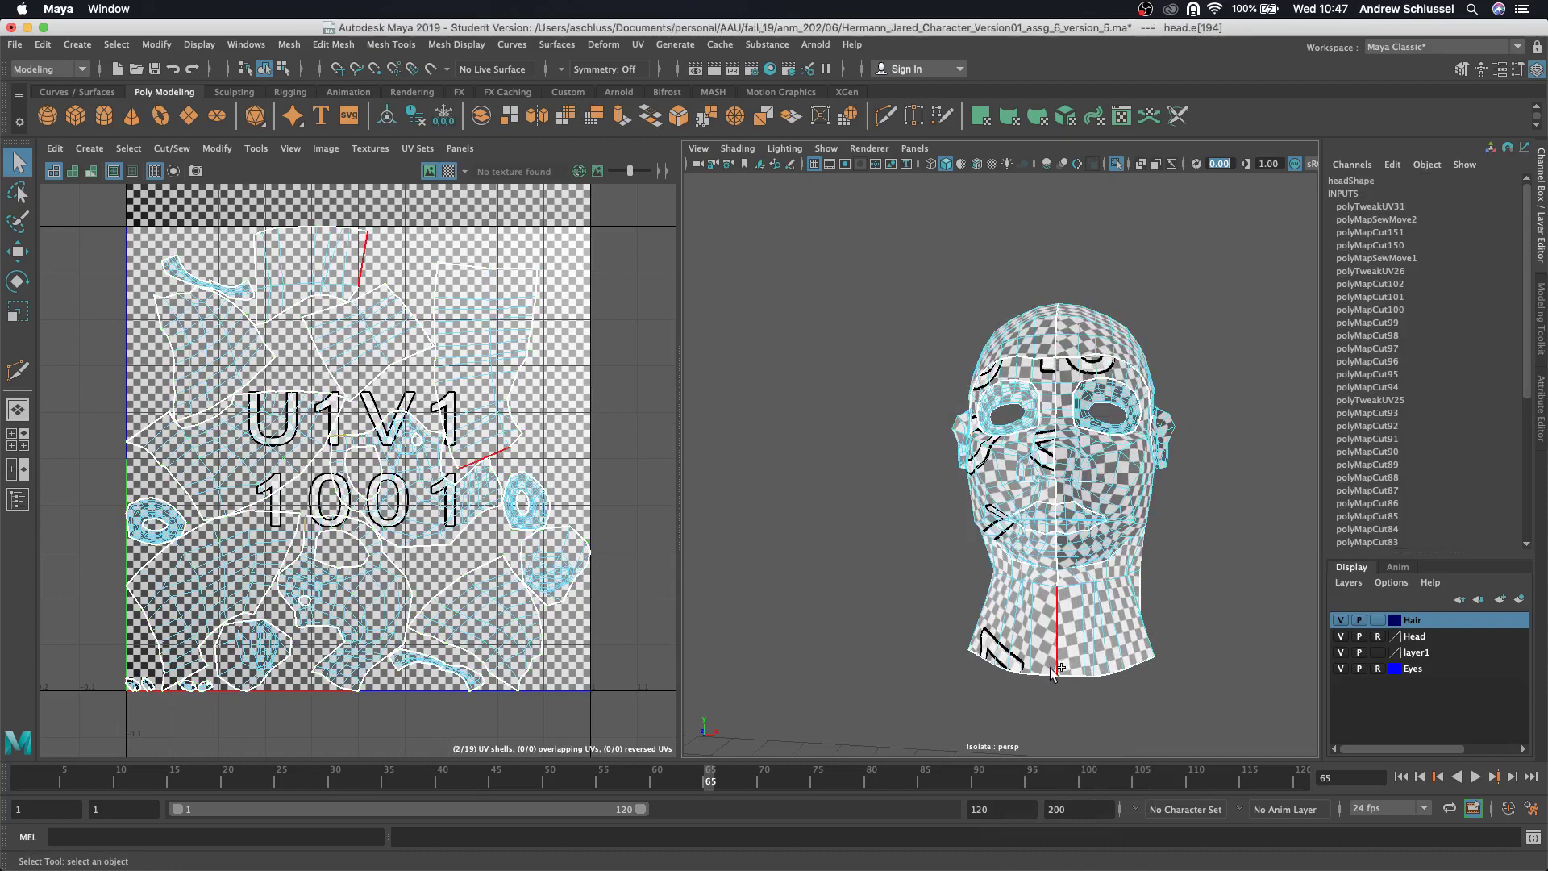
left_click(1056, 667)
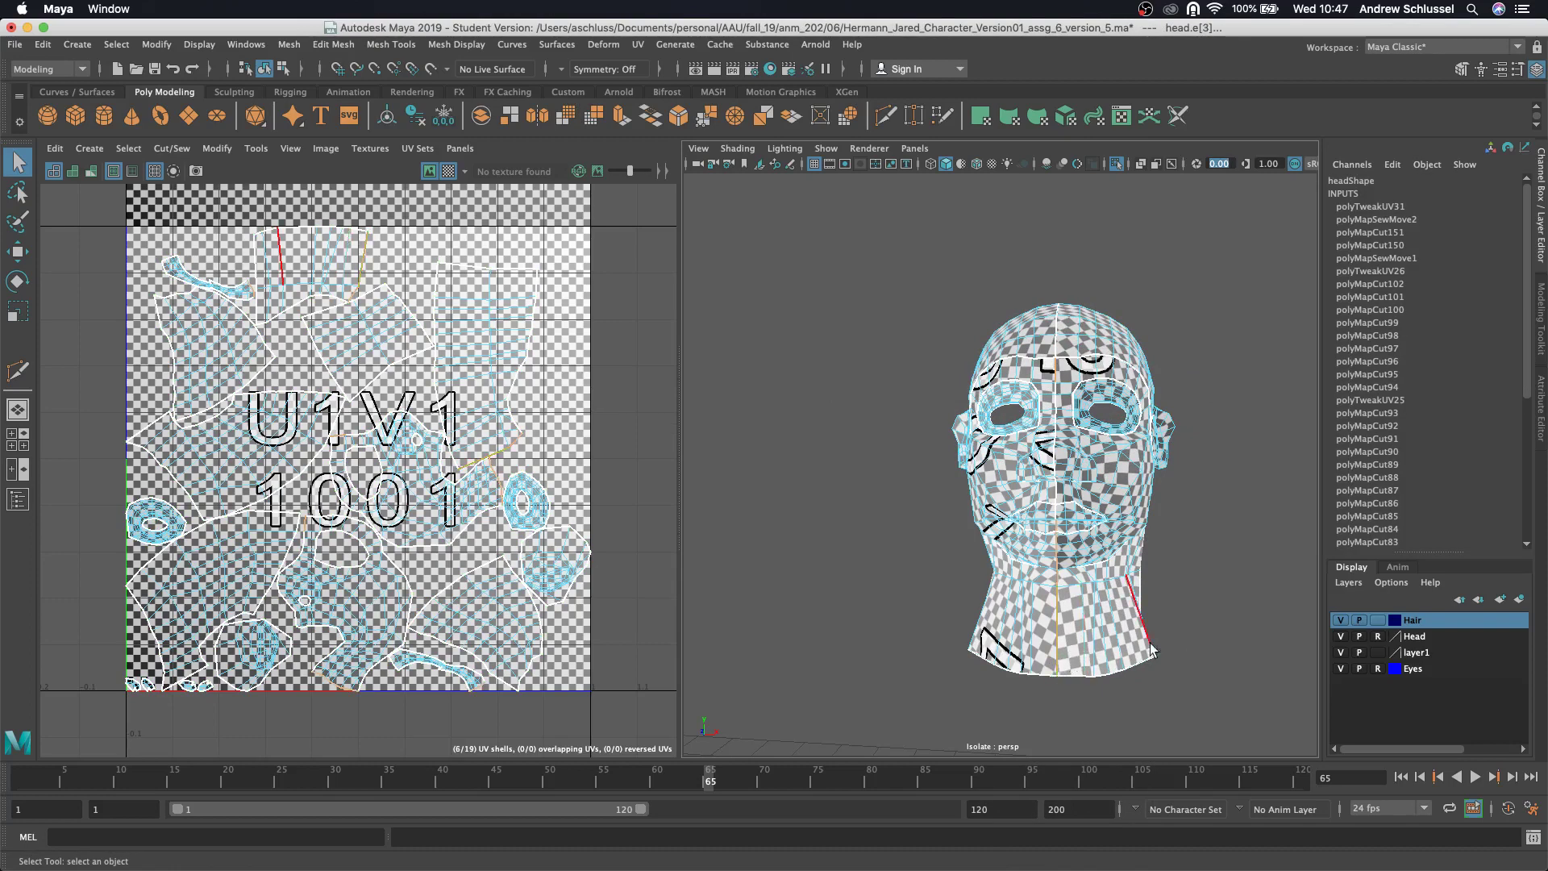
left_click_drag(1151, 643, 1169, 589, "alt")
right_click_drag(1168, 589, 1220, 542, "alt")
left_click(1112, 468)
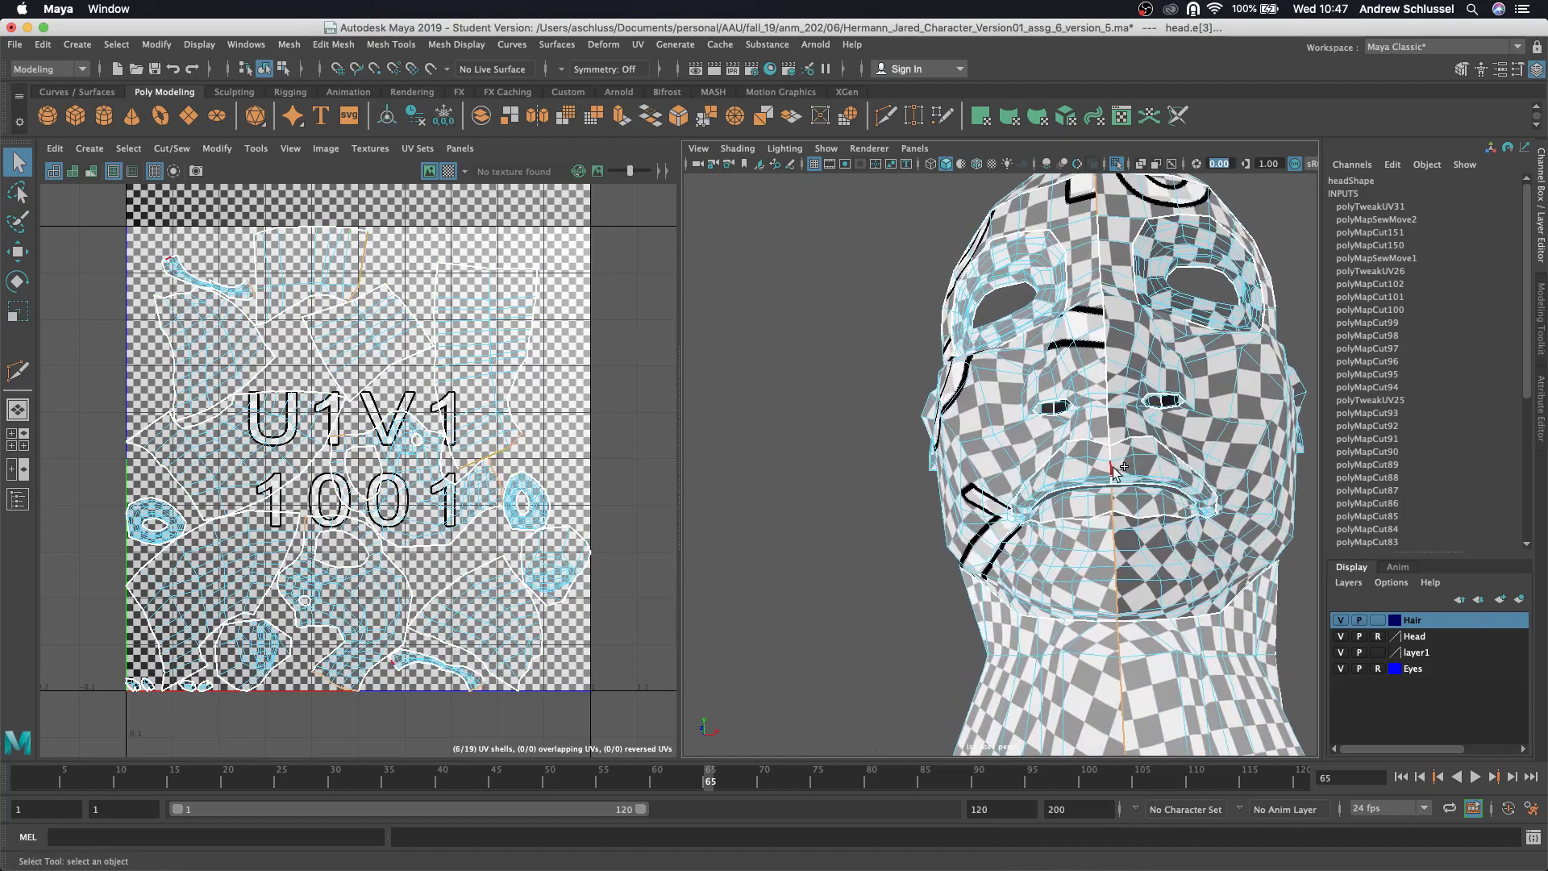
double_click(1109, 468, "shift")
left_click_drag(1110, 468, 1158, 500, "alt")
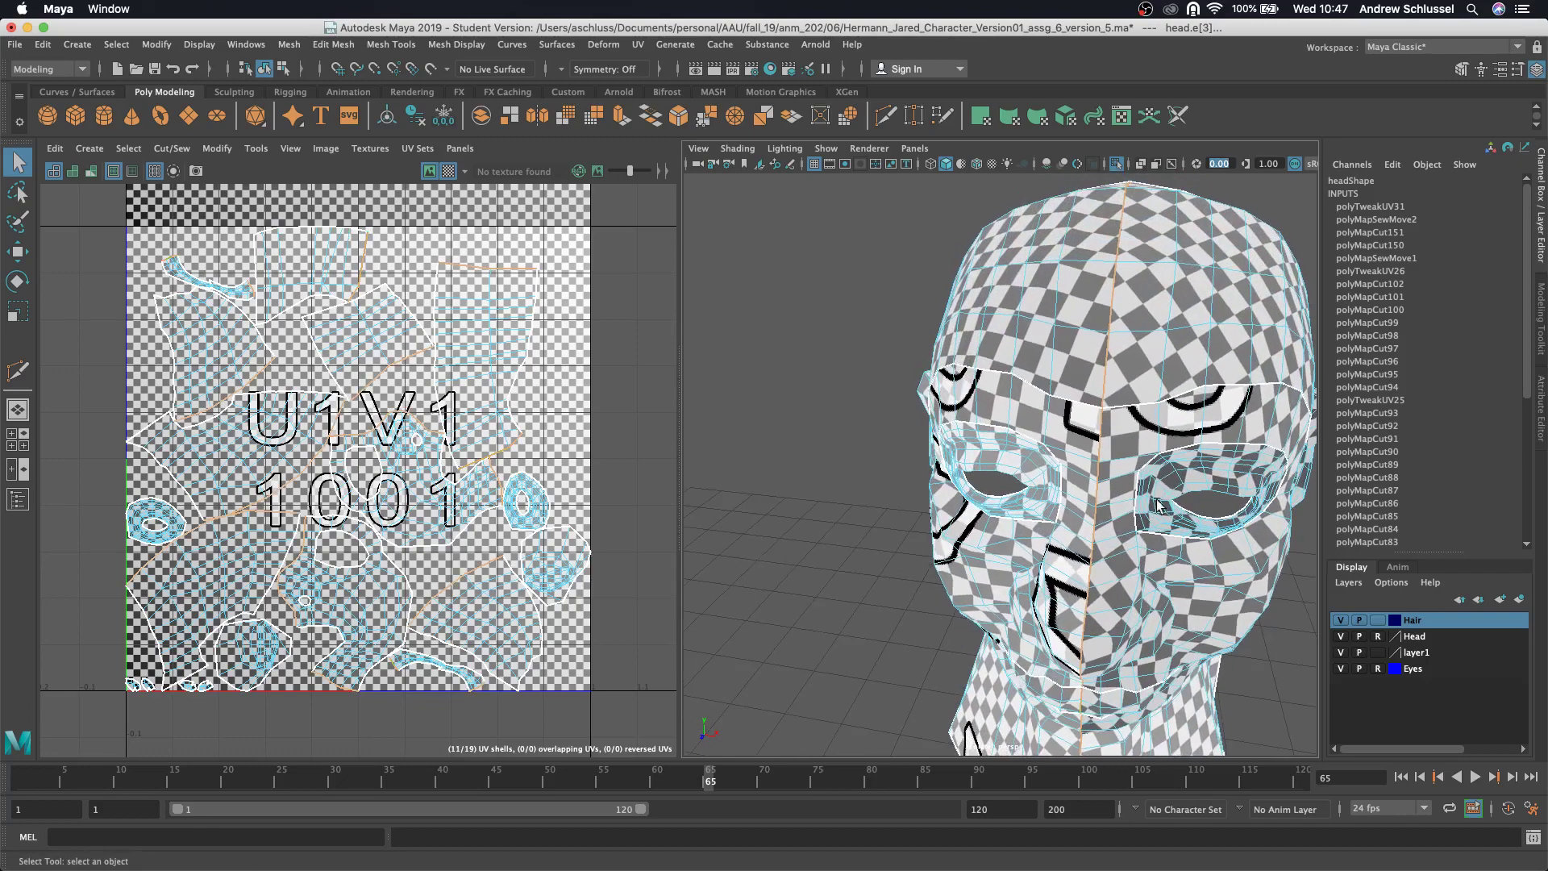
- Remove the scalp's centreline edges from the edge selection and hide the checker pattern
double_click(1140, 377)
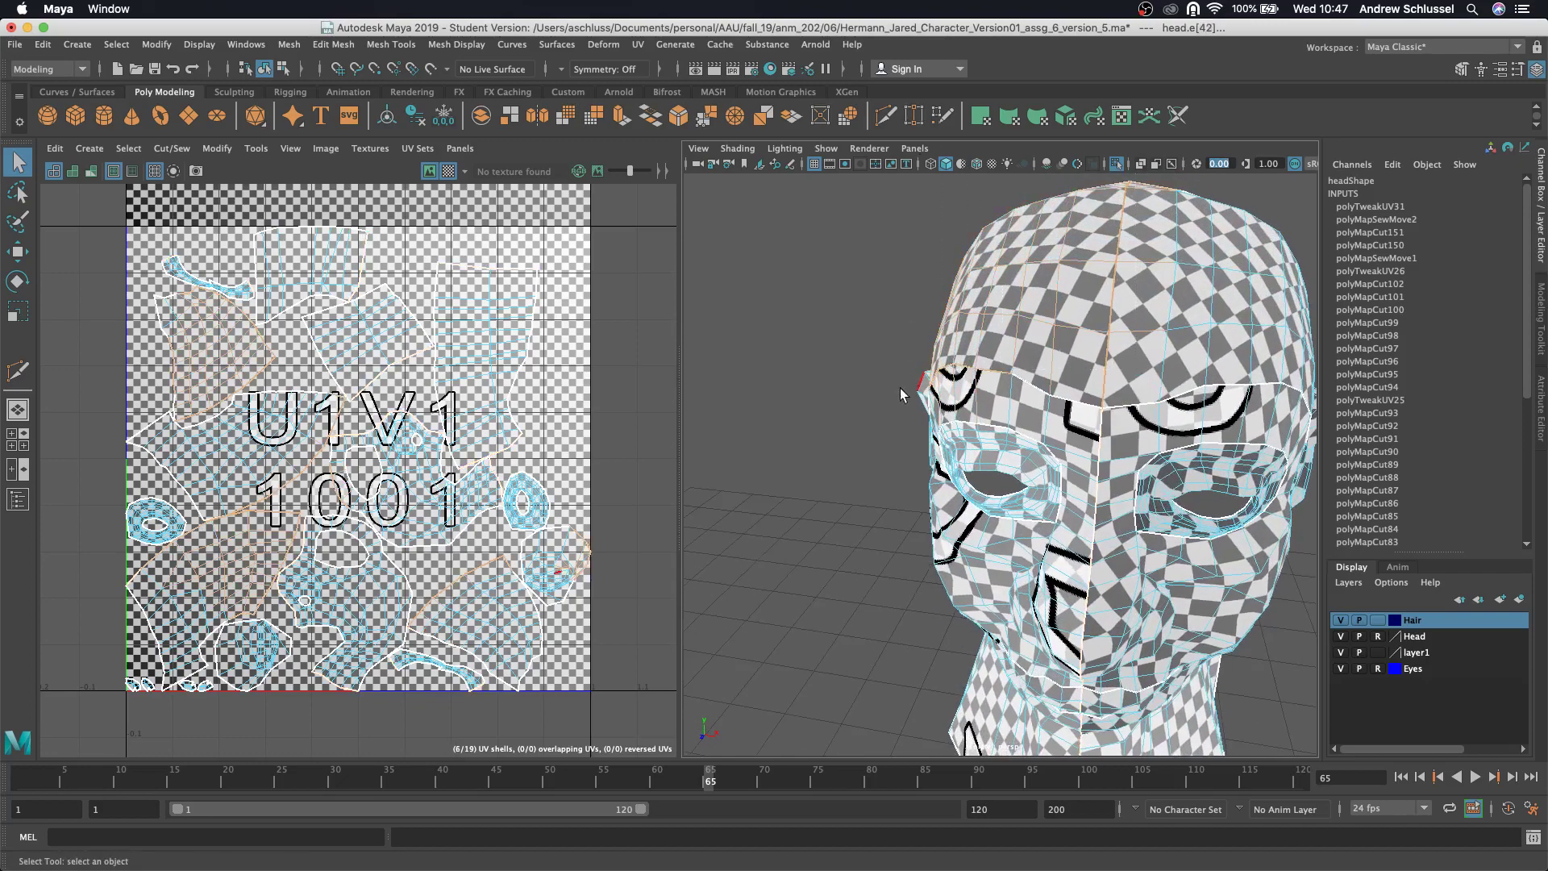
key("ctrl+z")
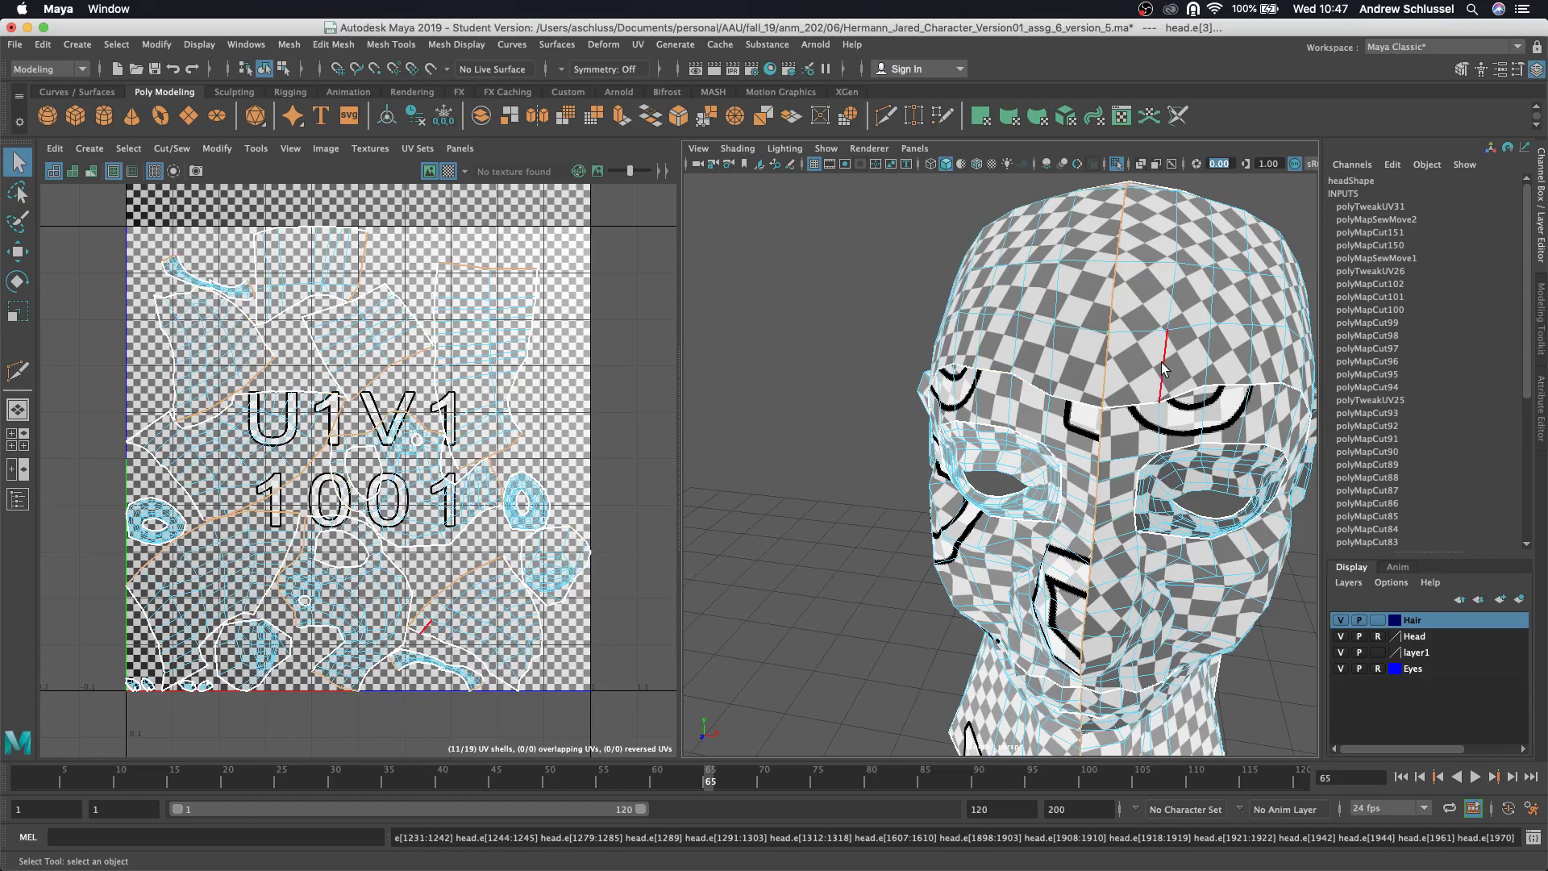
key("ctrl+z")
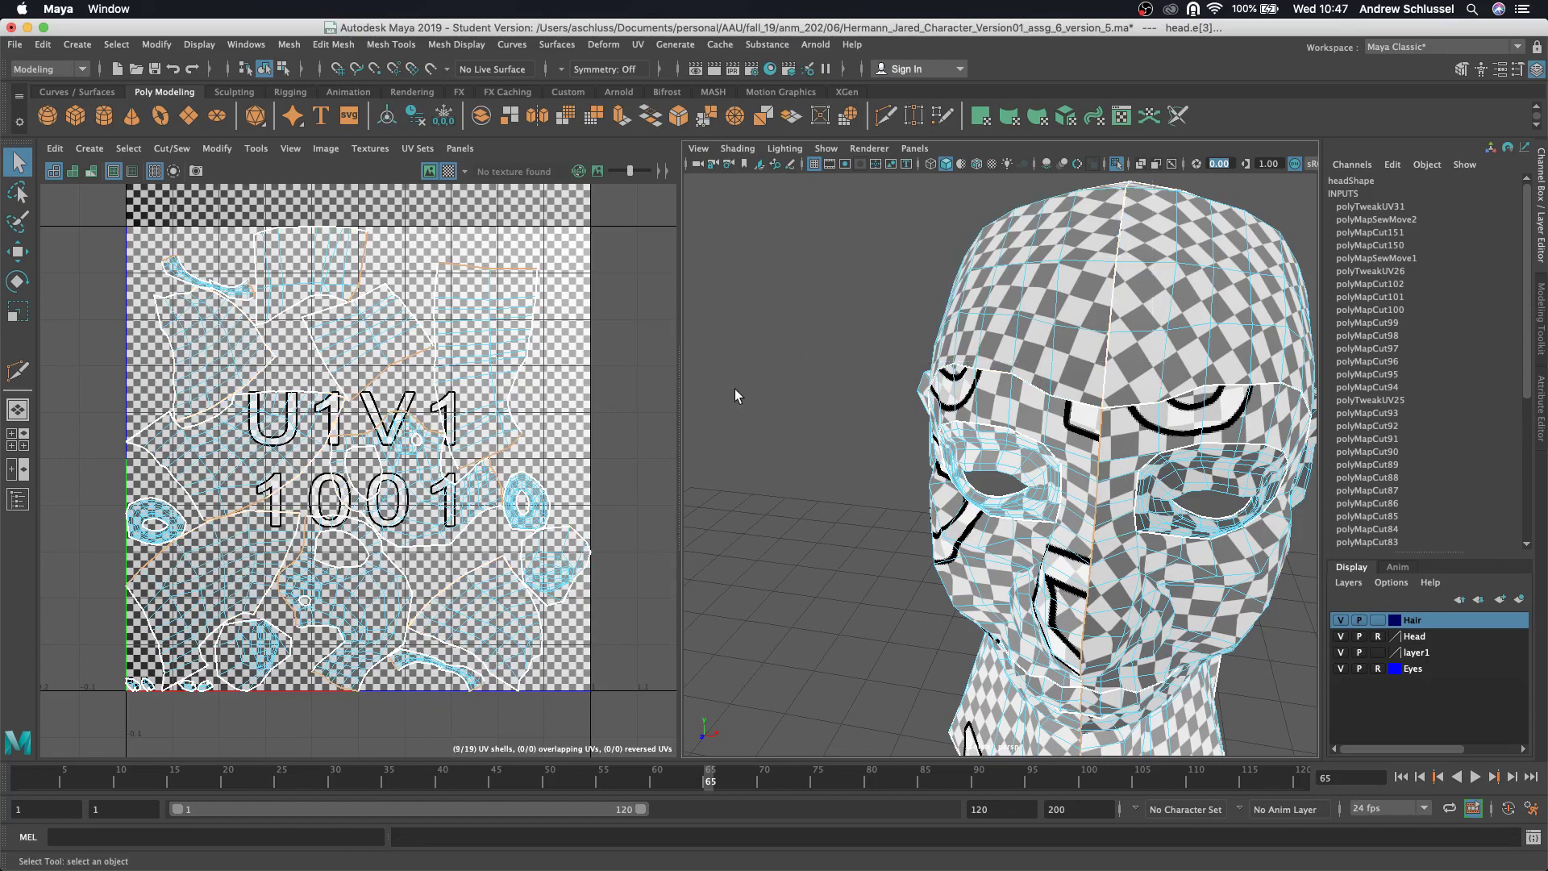
left_click_drag(735, 389, 935, 389, "alt")
left_click(451, 173)
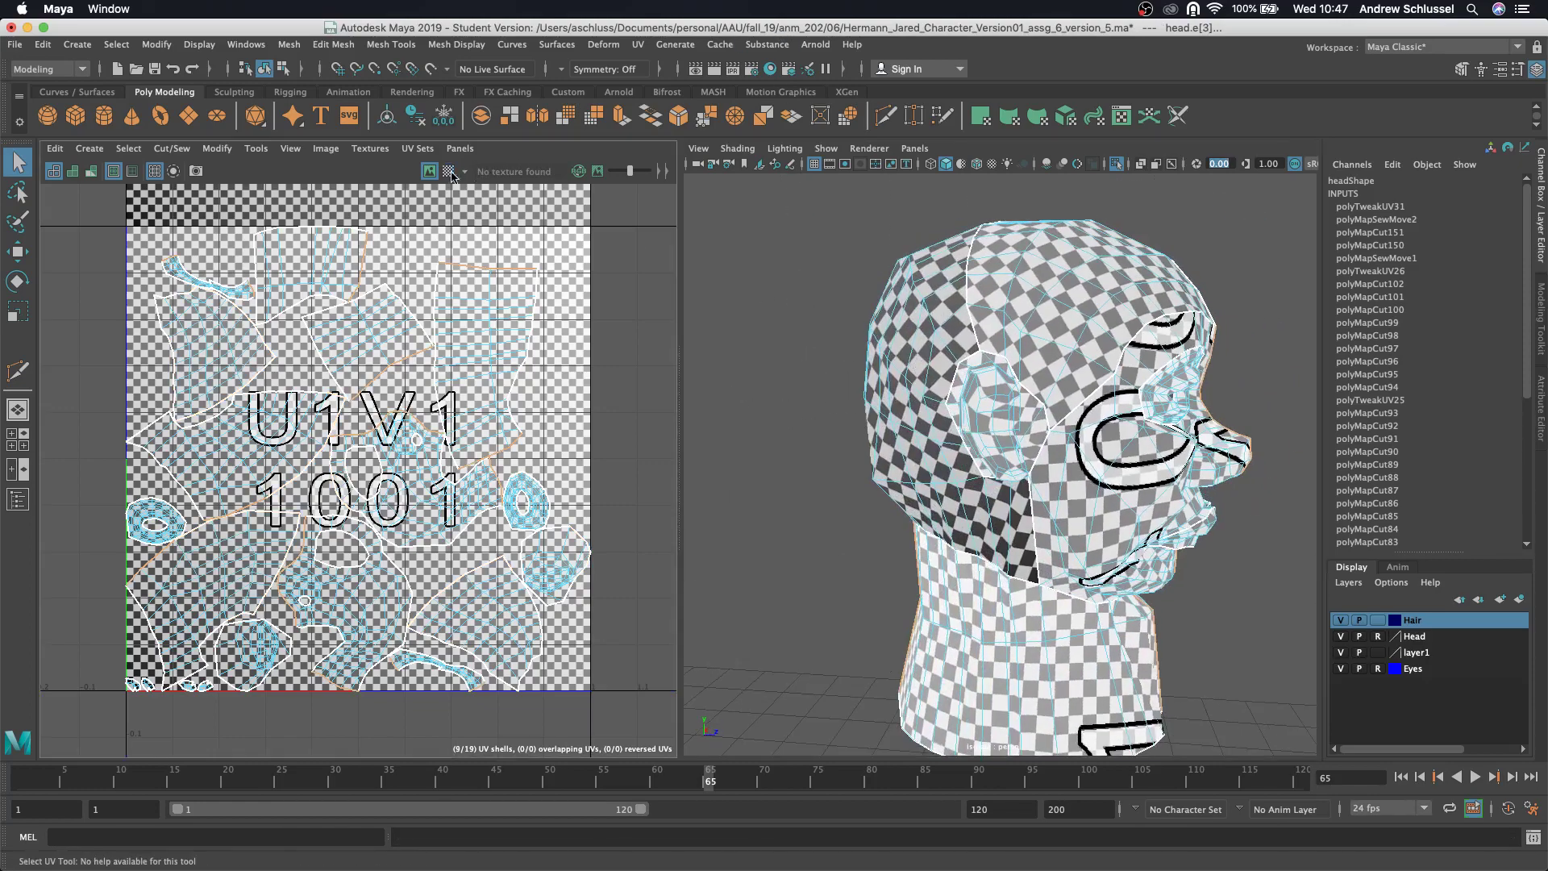
left_click(450, 171)
left_click_drag(738, 393, 790, 406, "alt")
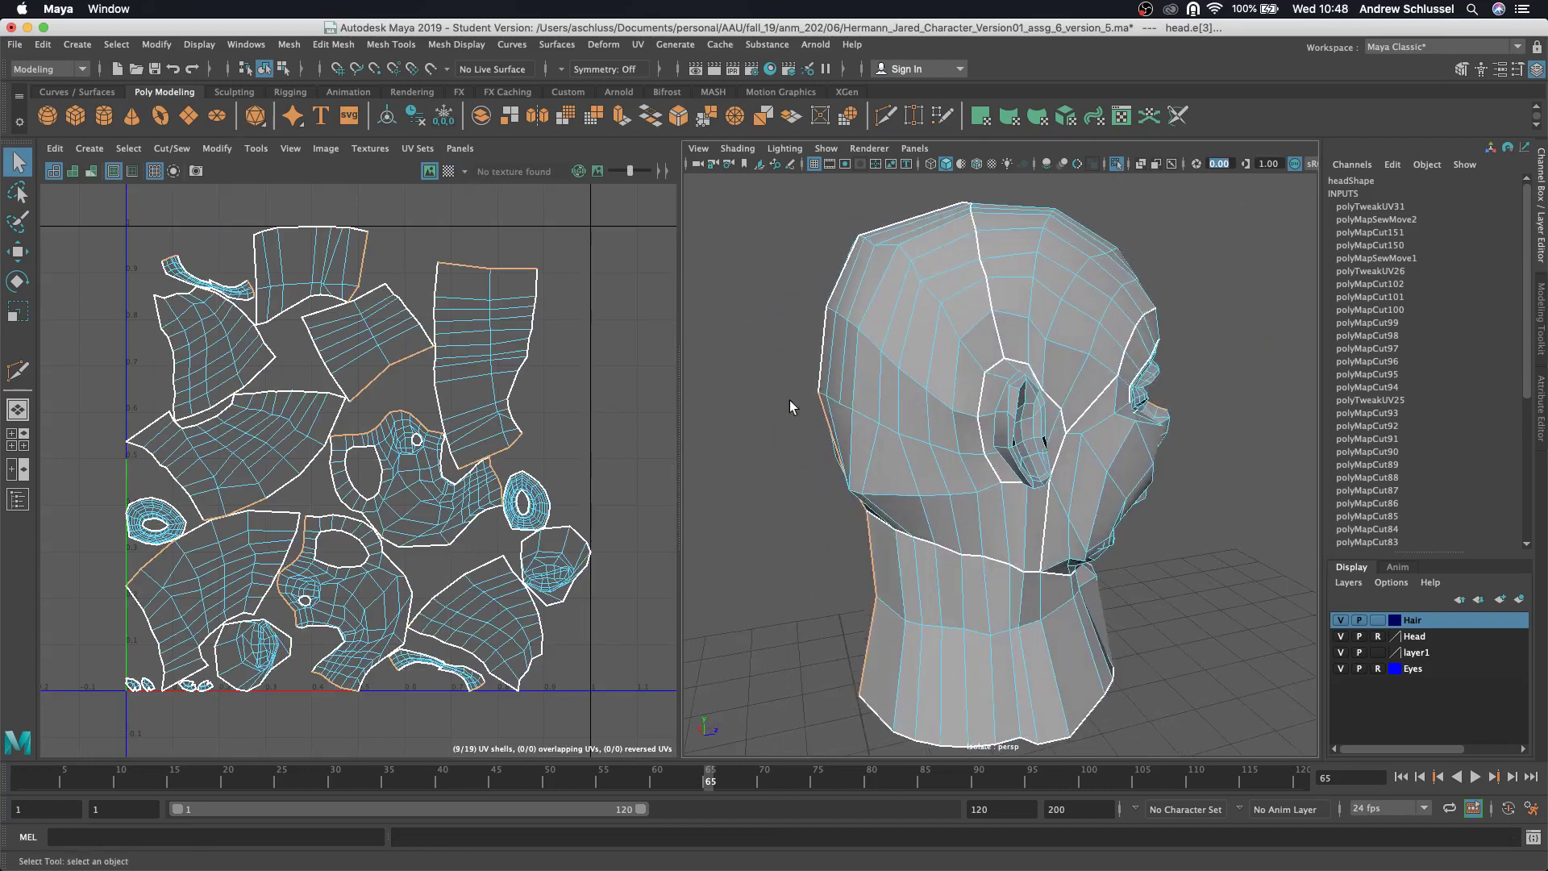
- Deselect the centreline edges on the back of the head and neck, keeping only the front ones selected
left_click_drag(755, 349, 925, 796)
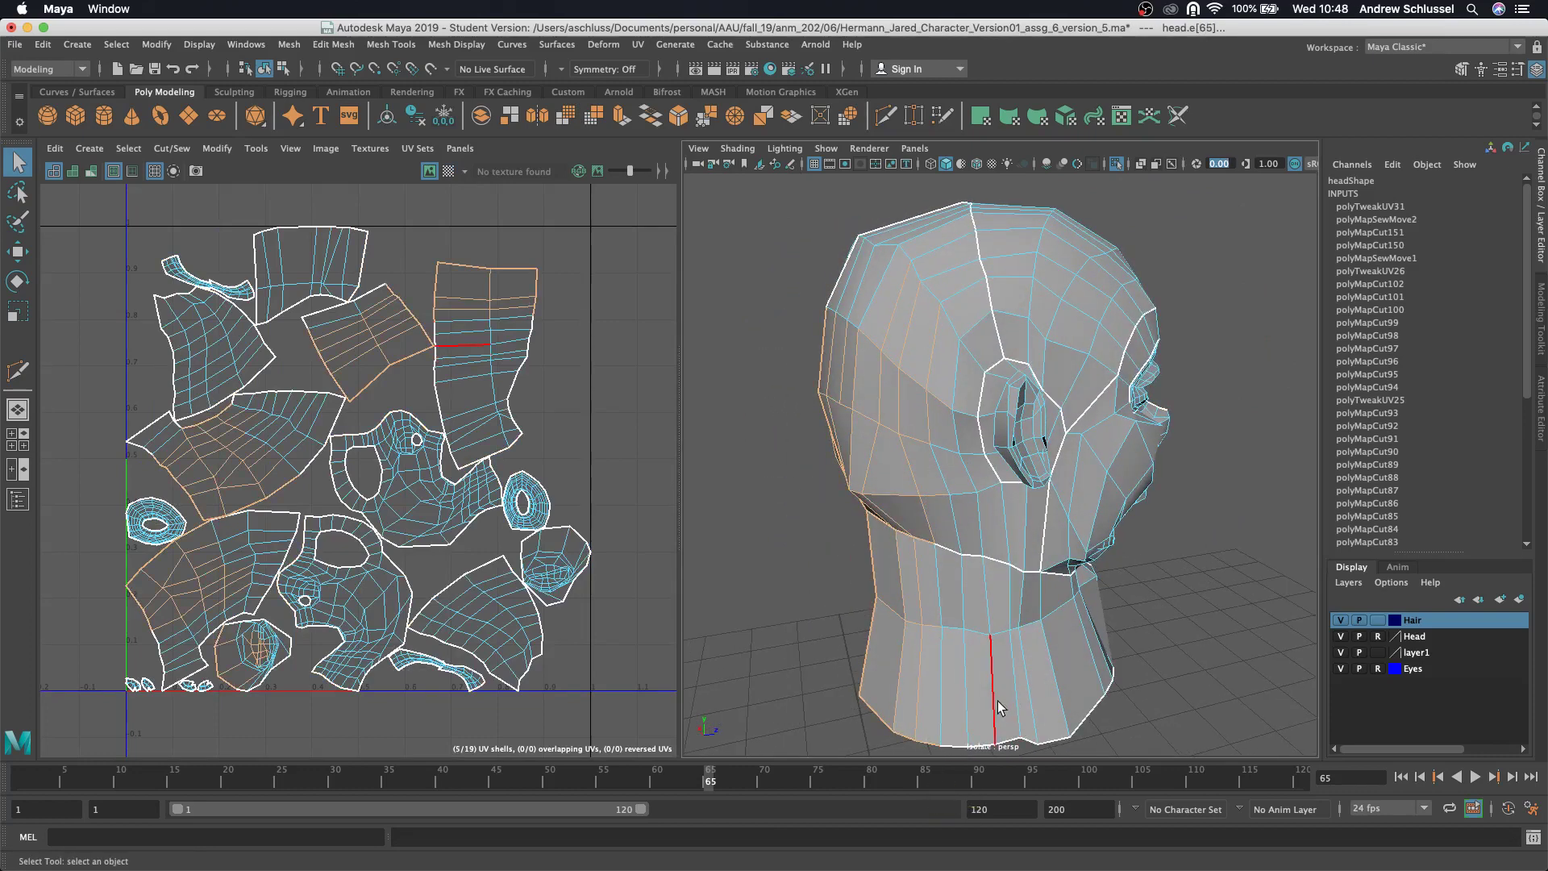
key("super+z")
left_click_drag(729, 316, 956, 835)
left_click_drag(1110, 737, 846, 489, "alt")
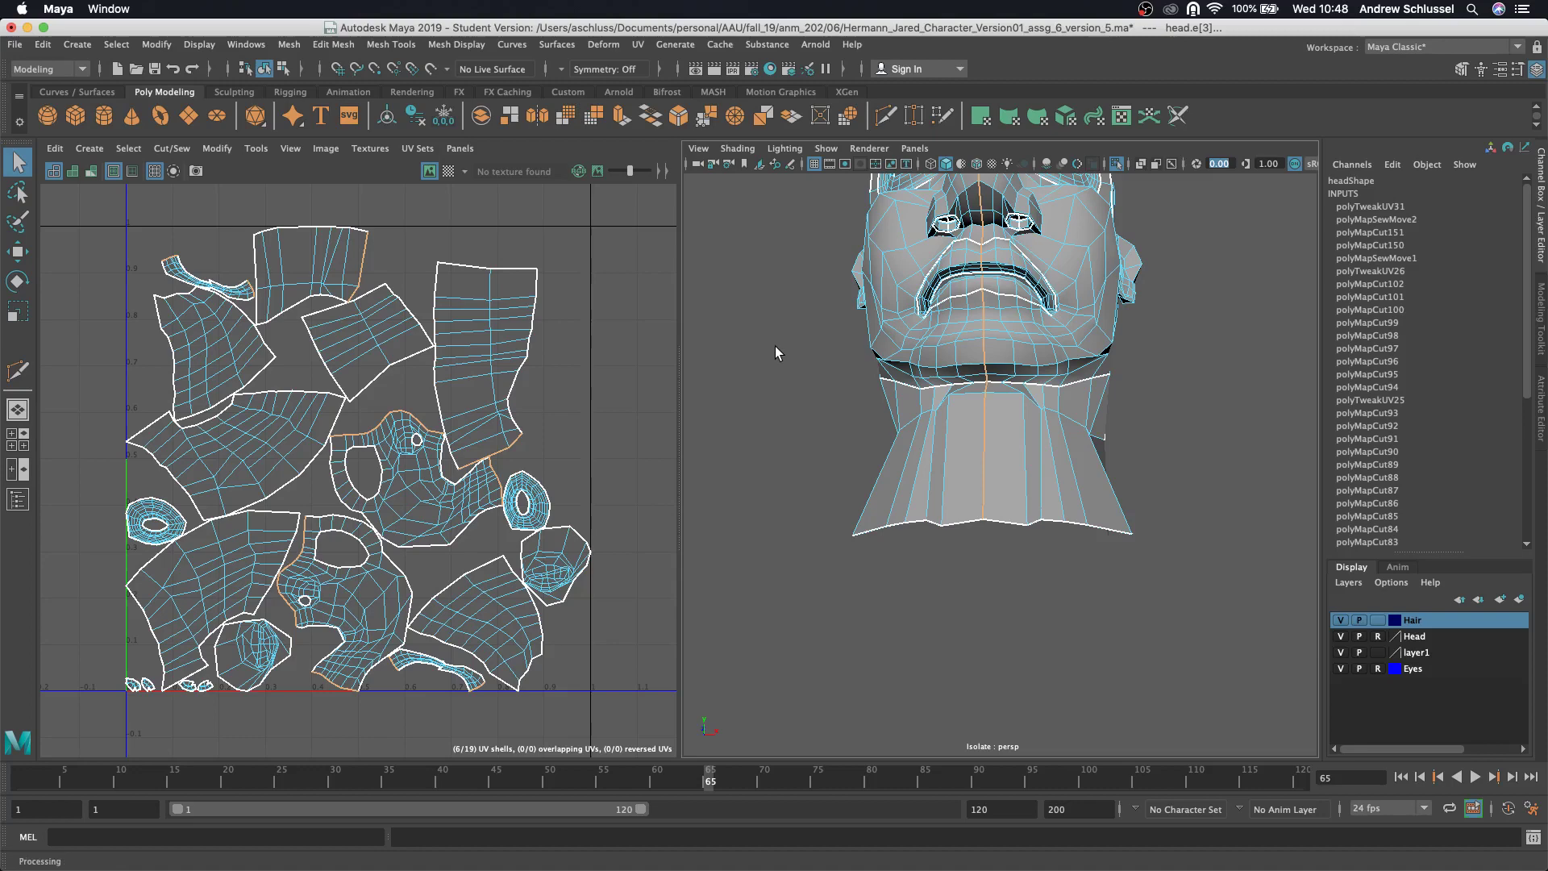
left_click_drag(775, 346, 771, 436, "alt")
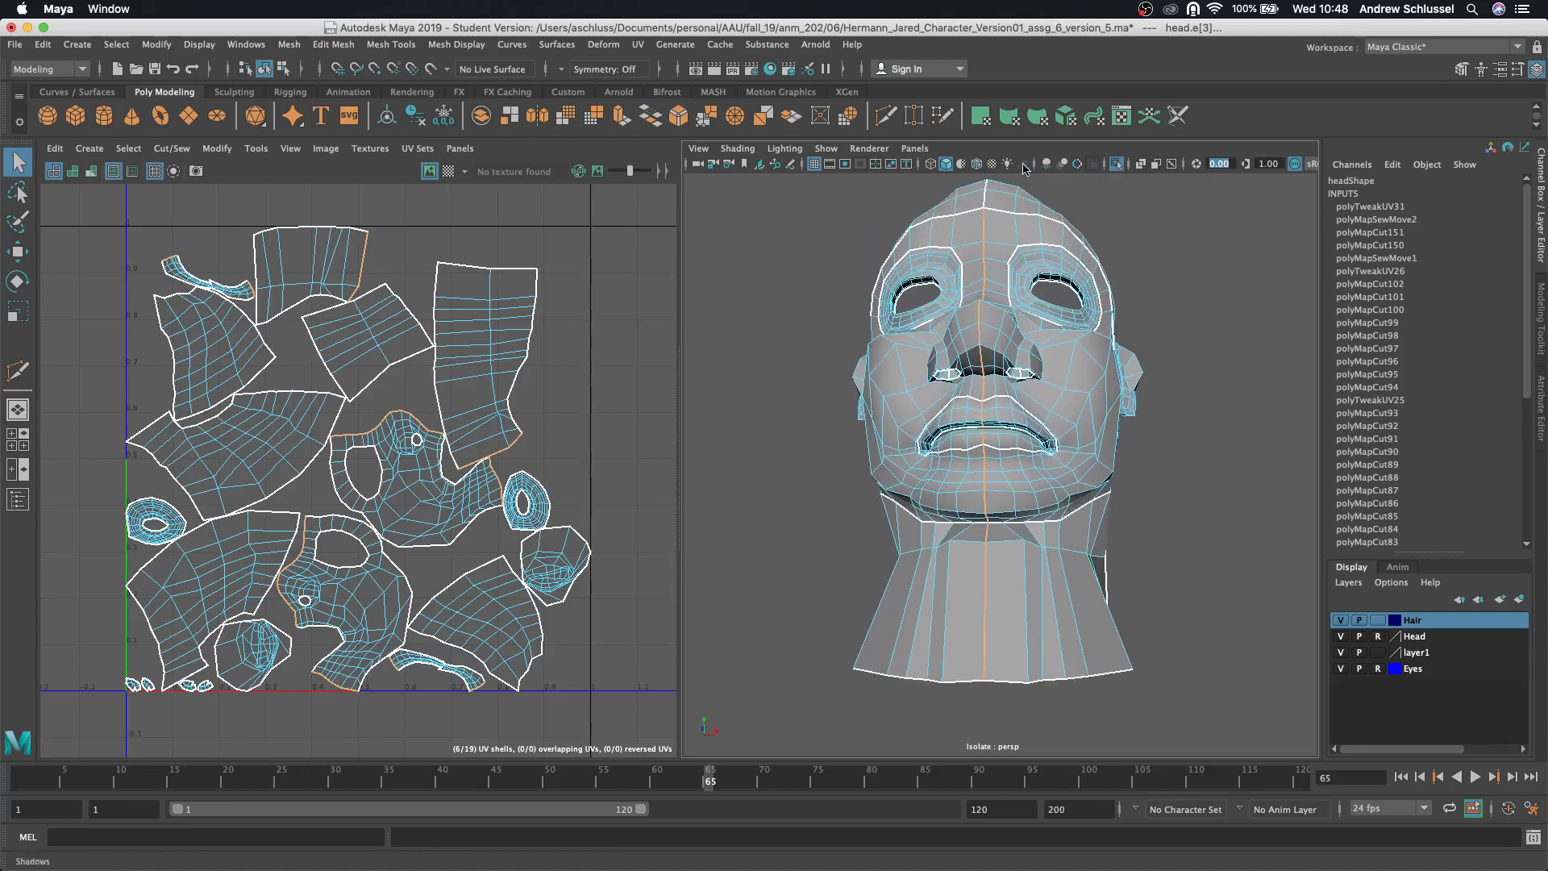
- Display the checker pattern and UV distortion shading, and join the face and front neck halves with Move and Sew
left_click(448, 171)
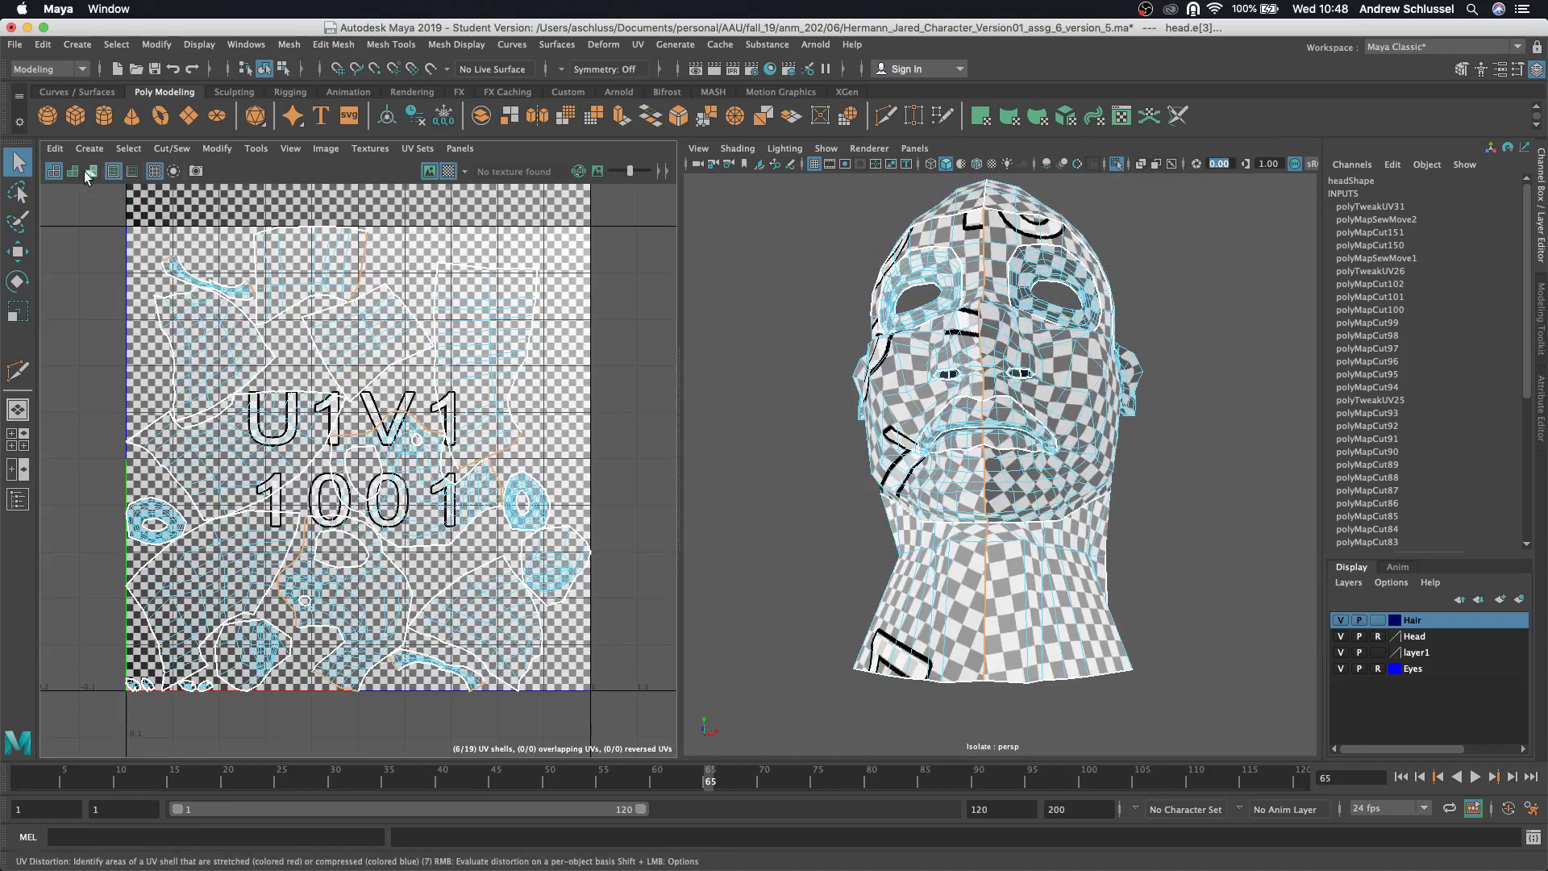
left_click(87, 170)
left_click_drag(790, 377, 842, 418, "alt")
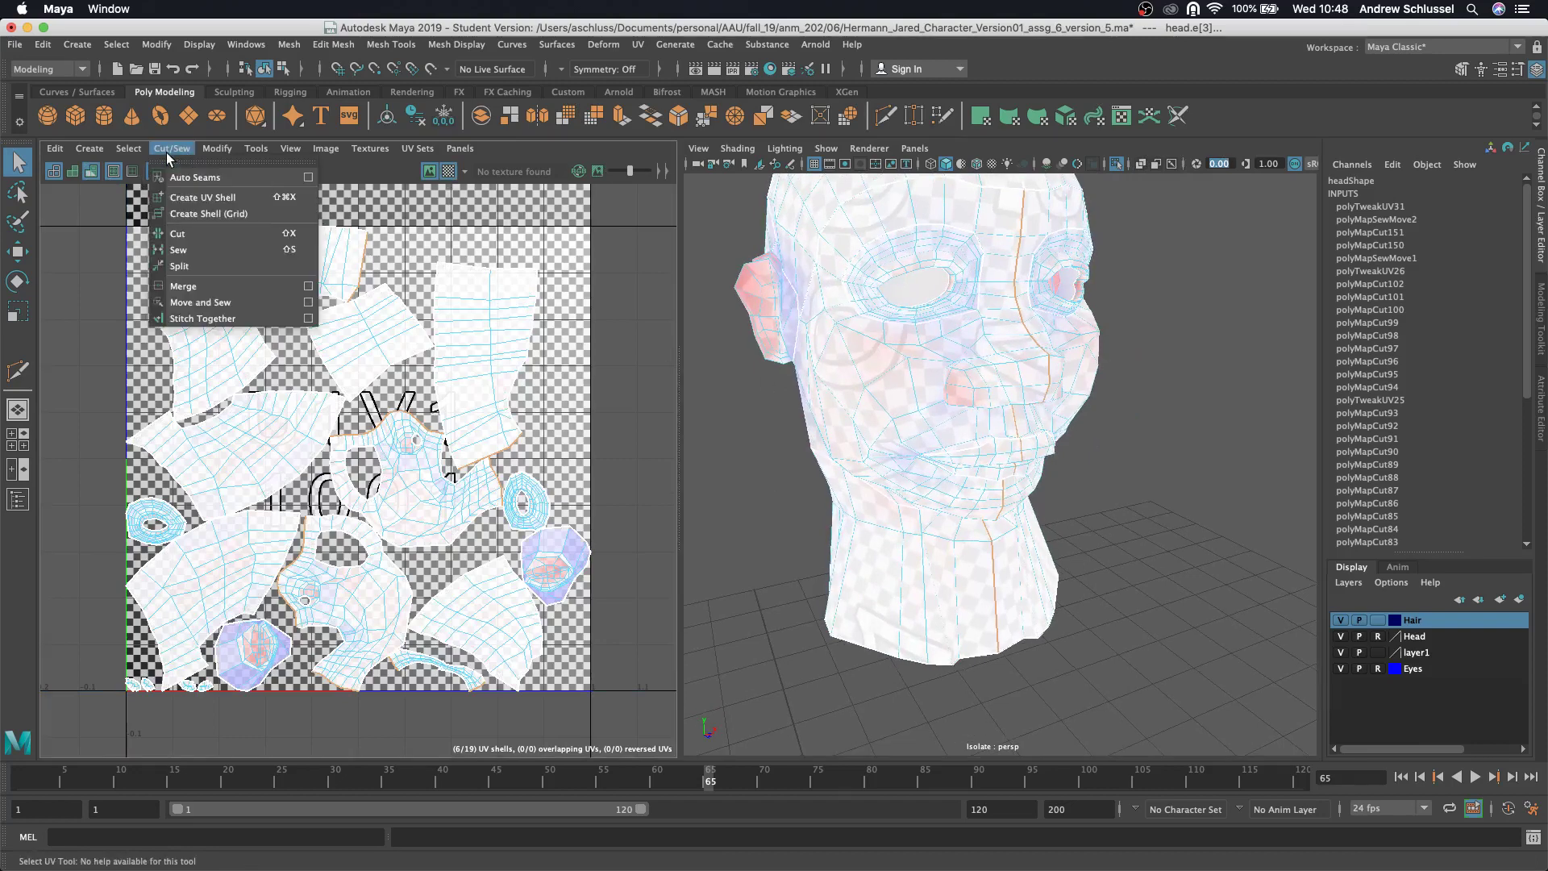
left_click(201, 302)
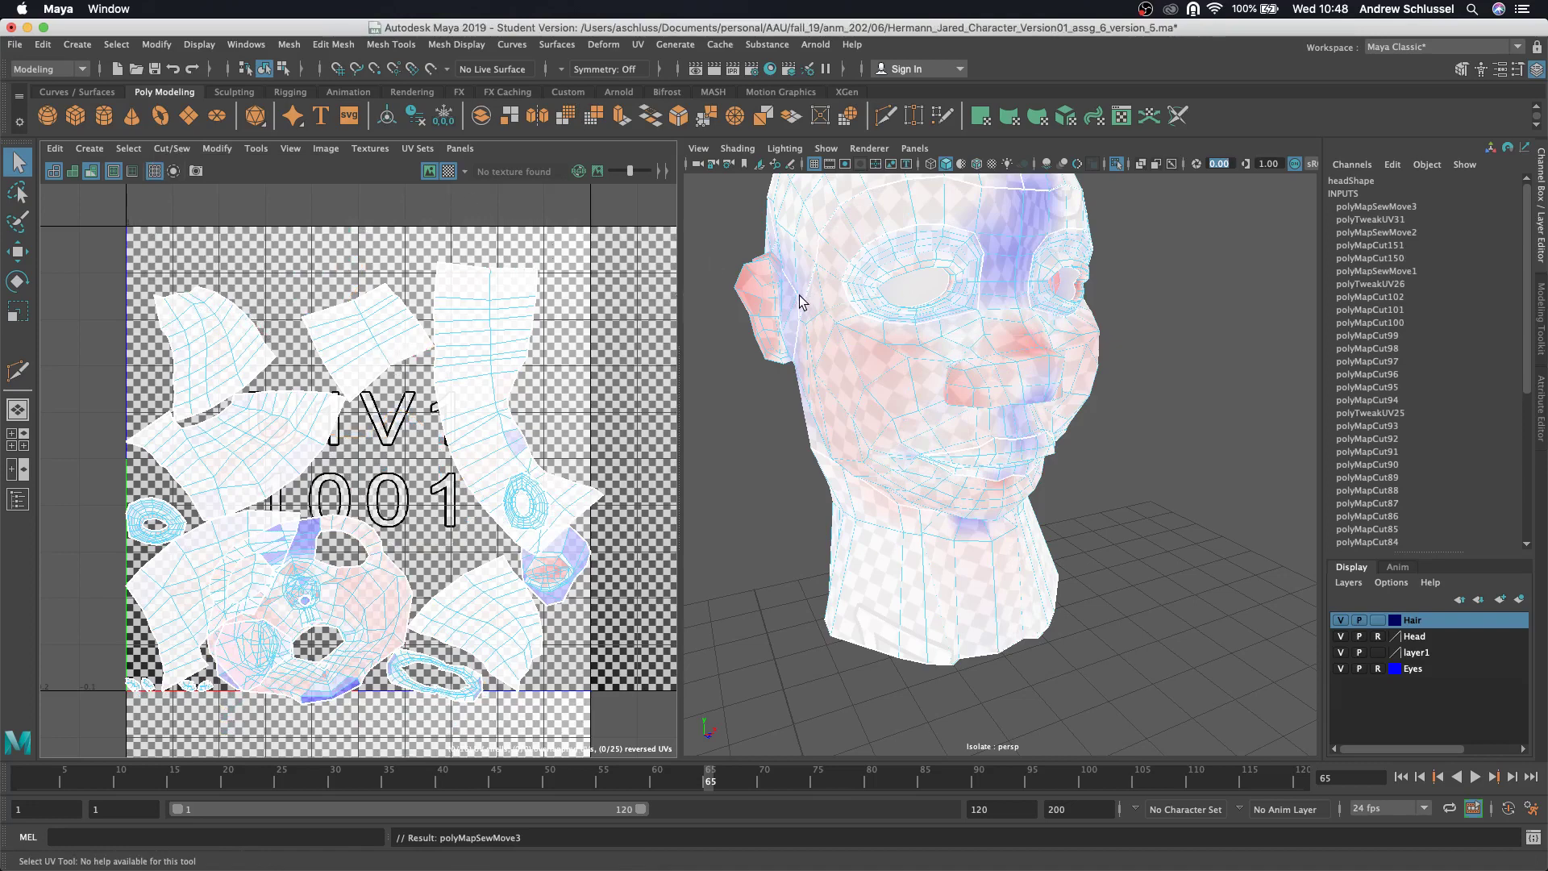
- Try to unfold the sewn UVs and lay out the shells while still in edge mode
right_click_drag(801, 303, 606, 212)
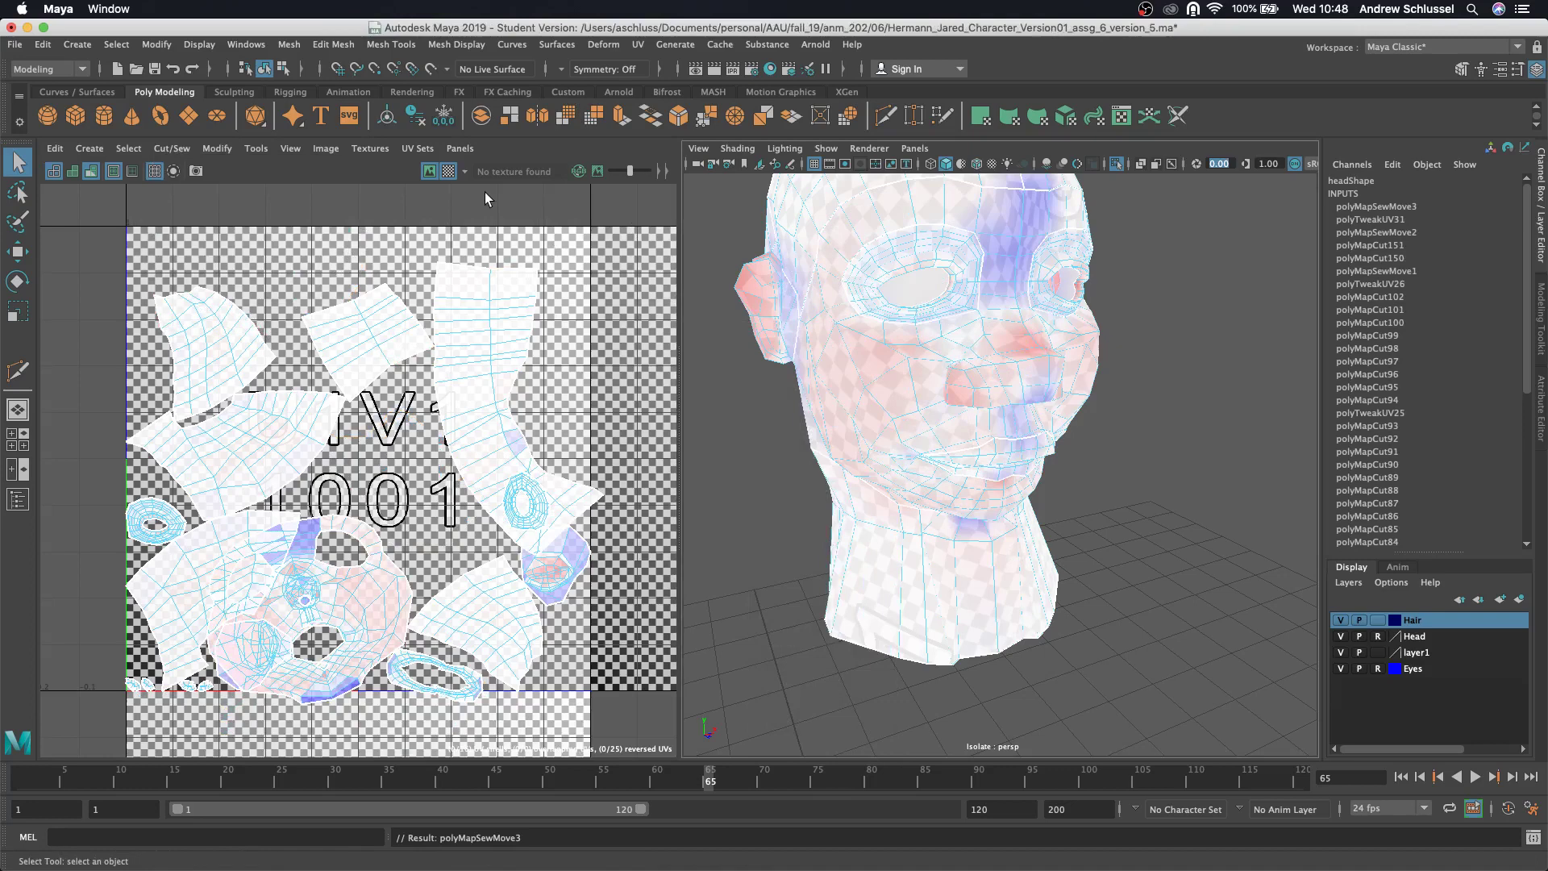
left_click(231, 153)
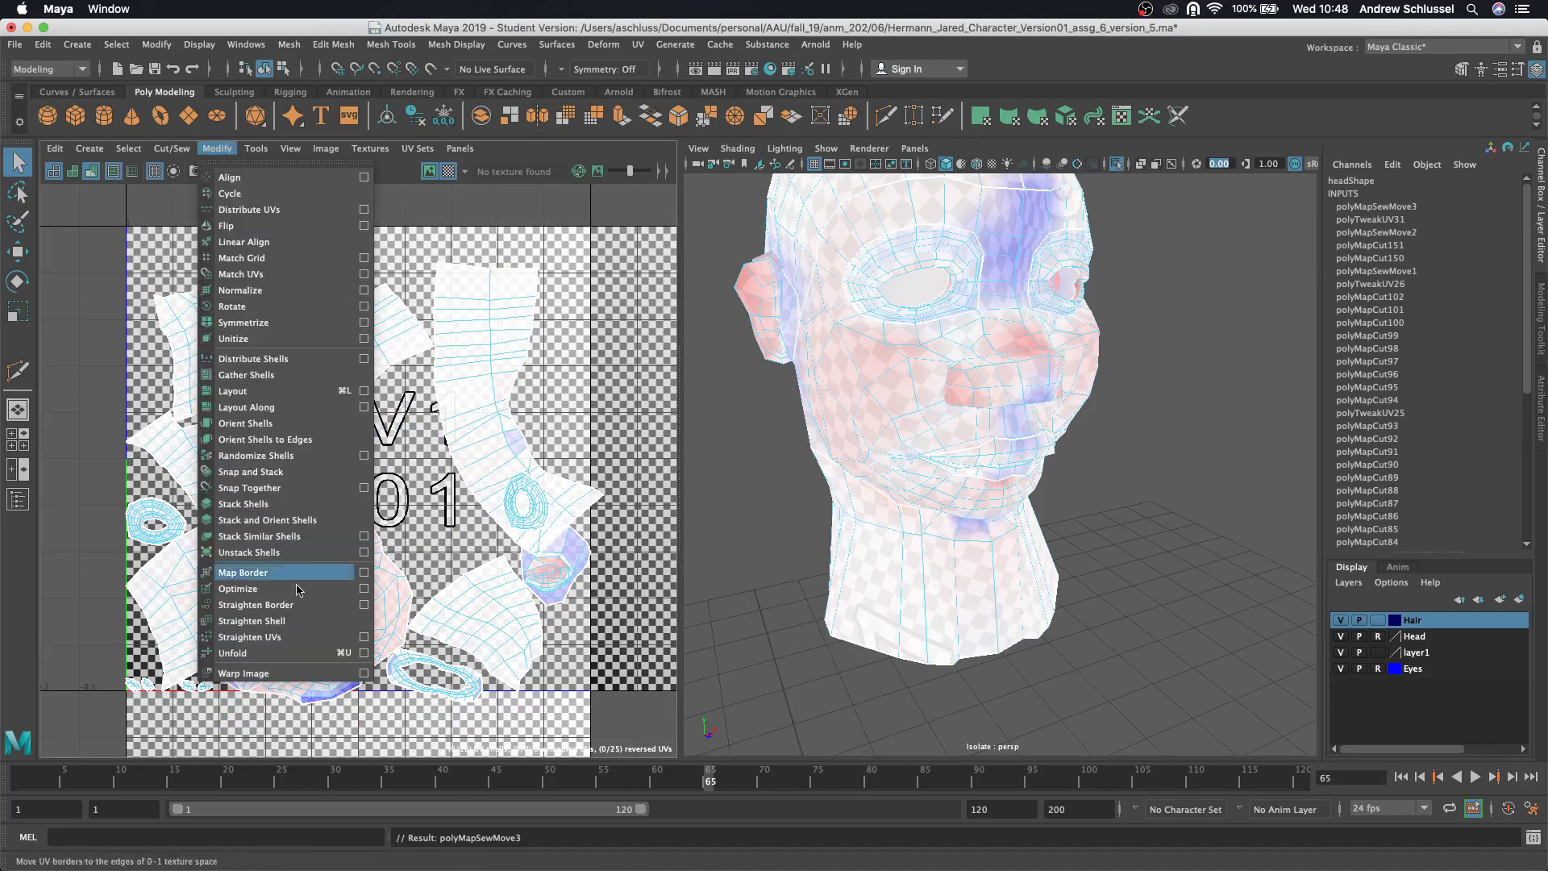
left_click(305, 654)
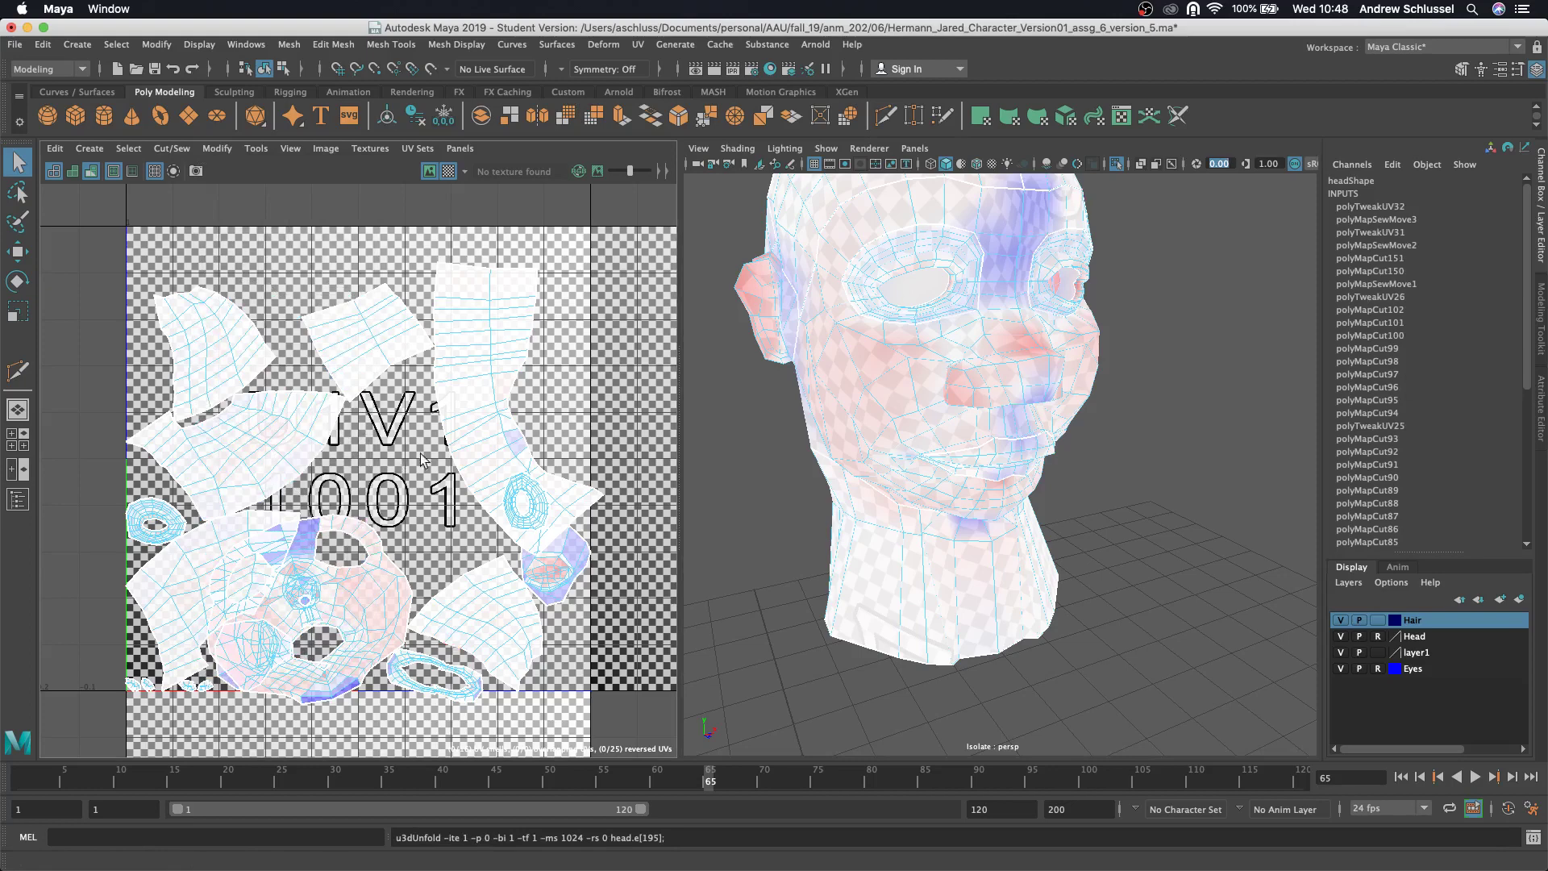
key("ctrl+l")
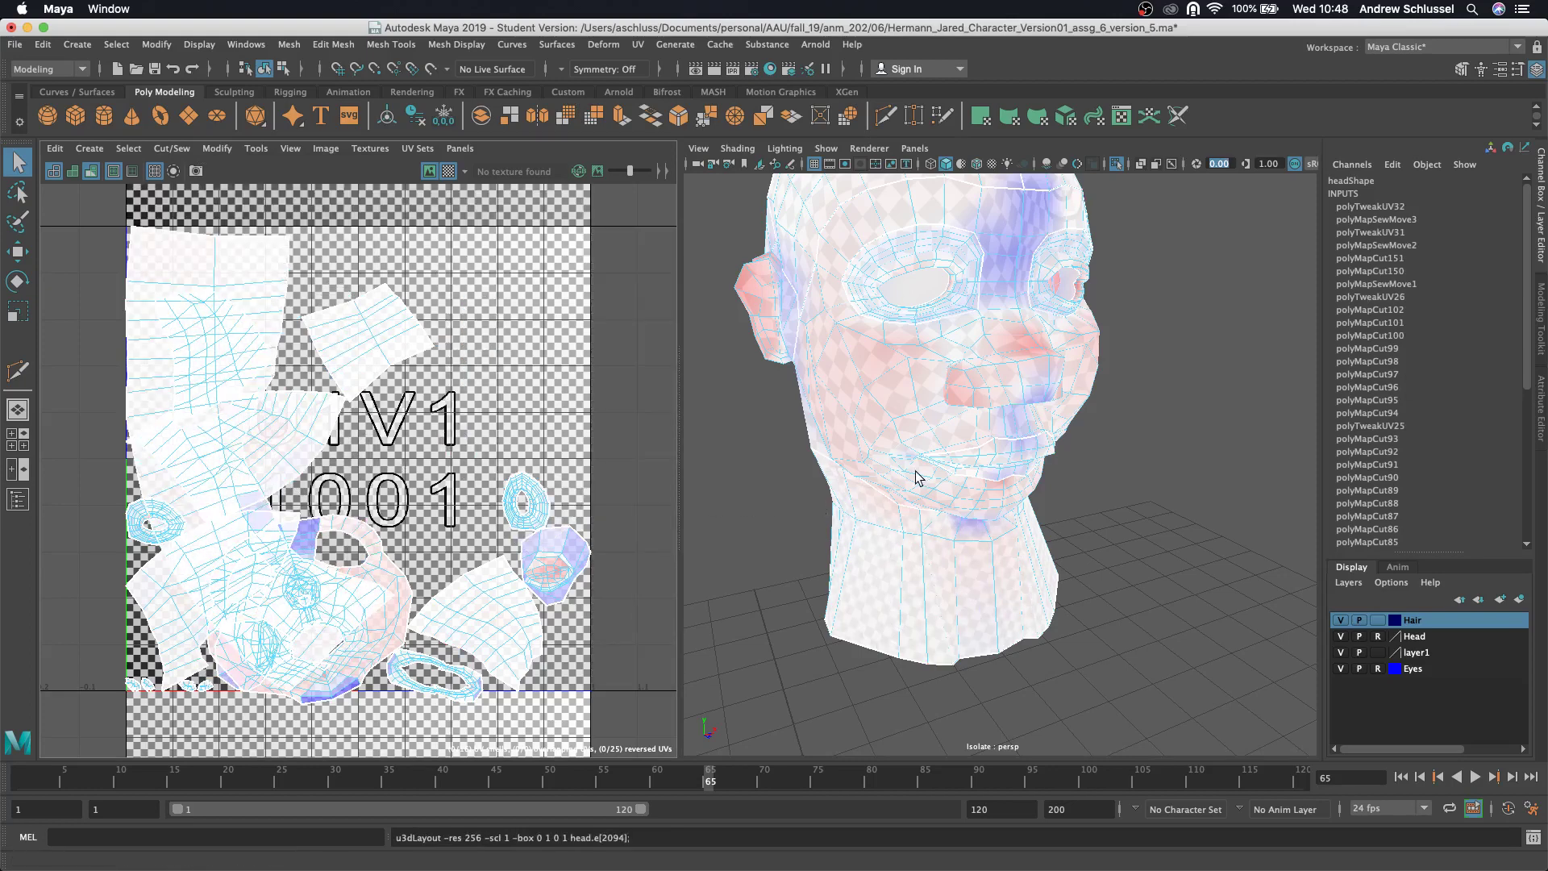
- Return the head to object mode, unfold all of its UVs and lay out the shells
right_click_drag(884, 415, 963, 391)
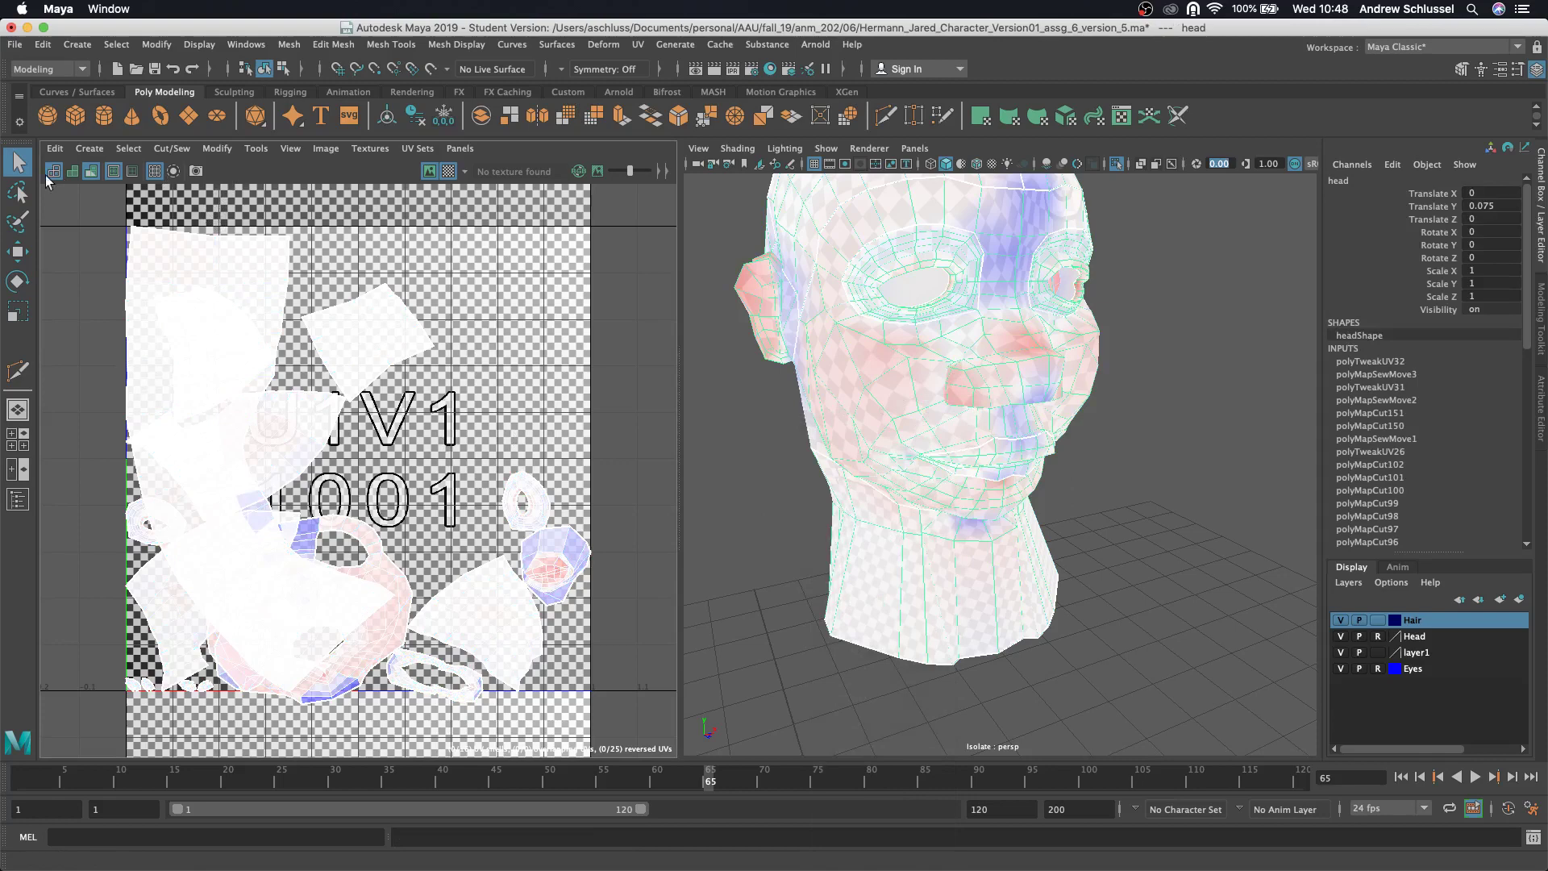
left_click(217, 148)
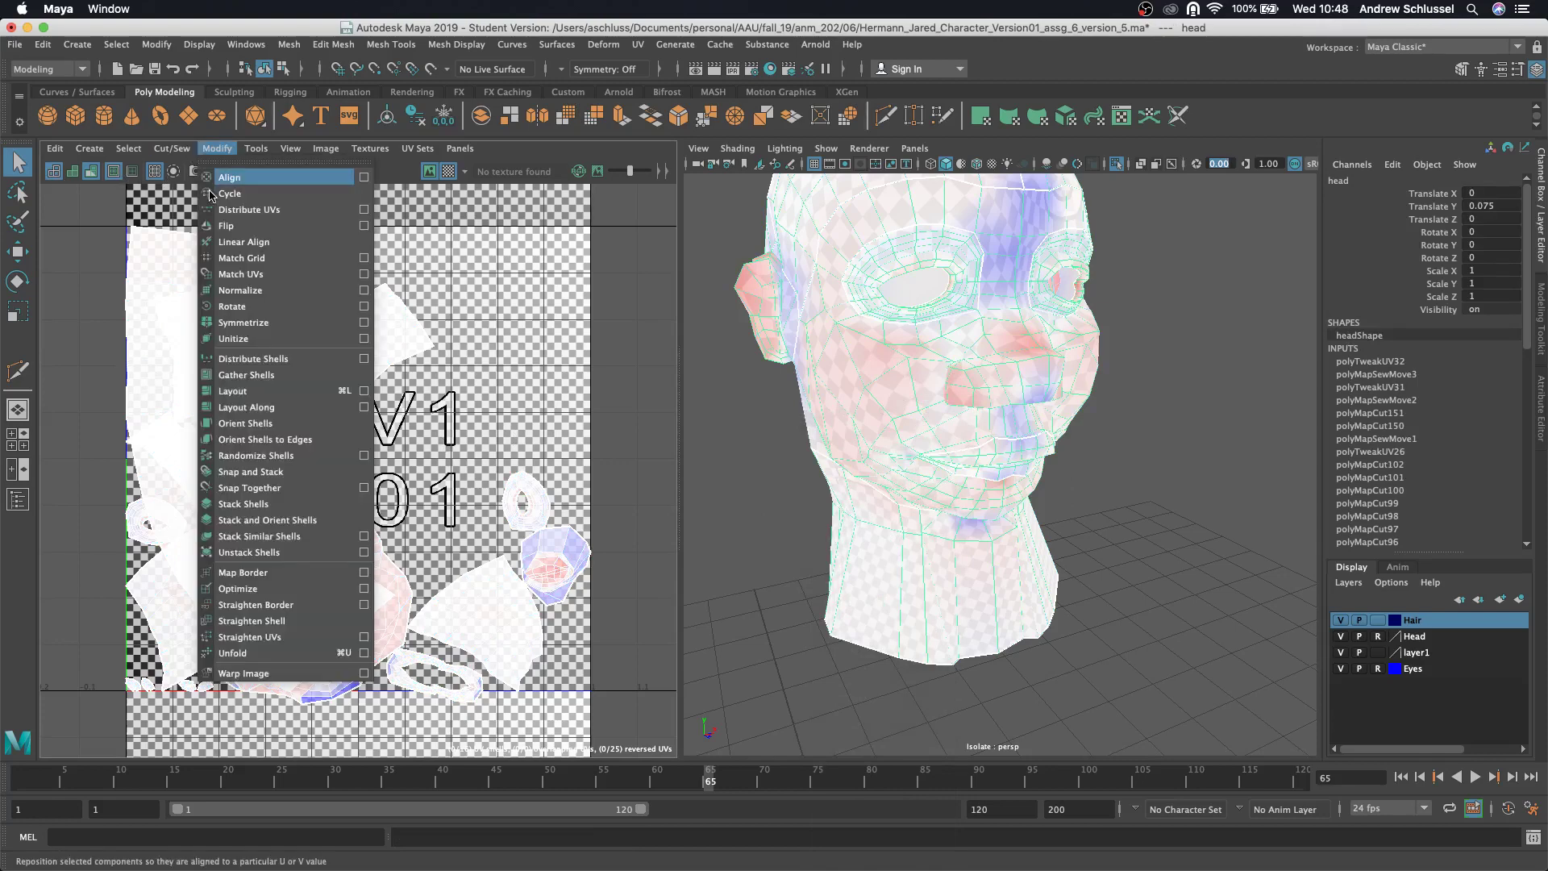
left_click(233, 654)
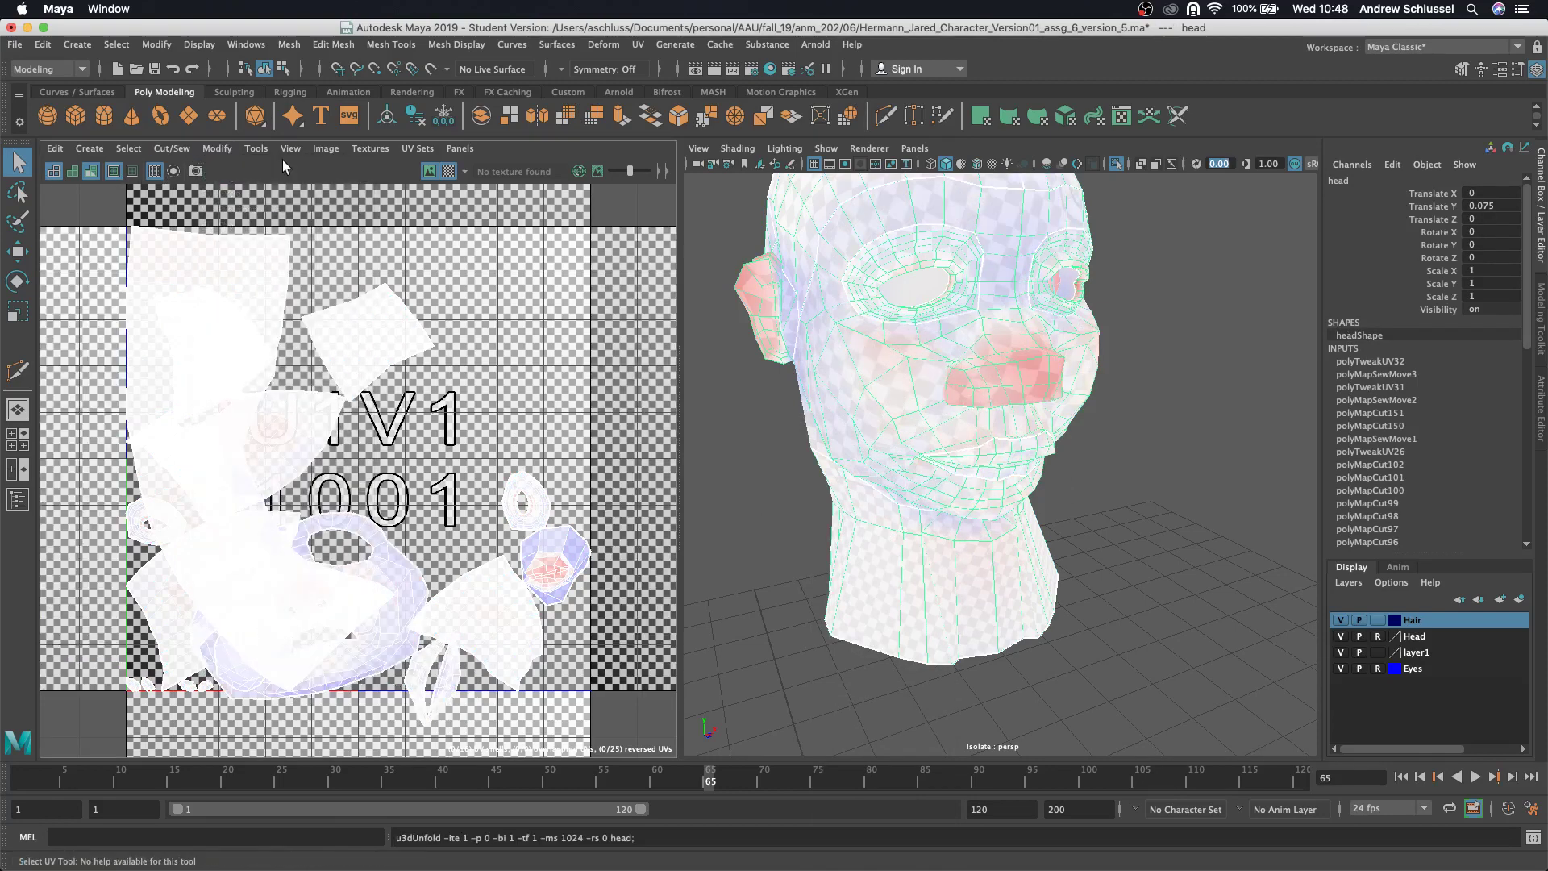
left_click(217, 148)
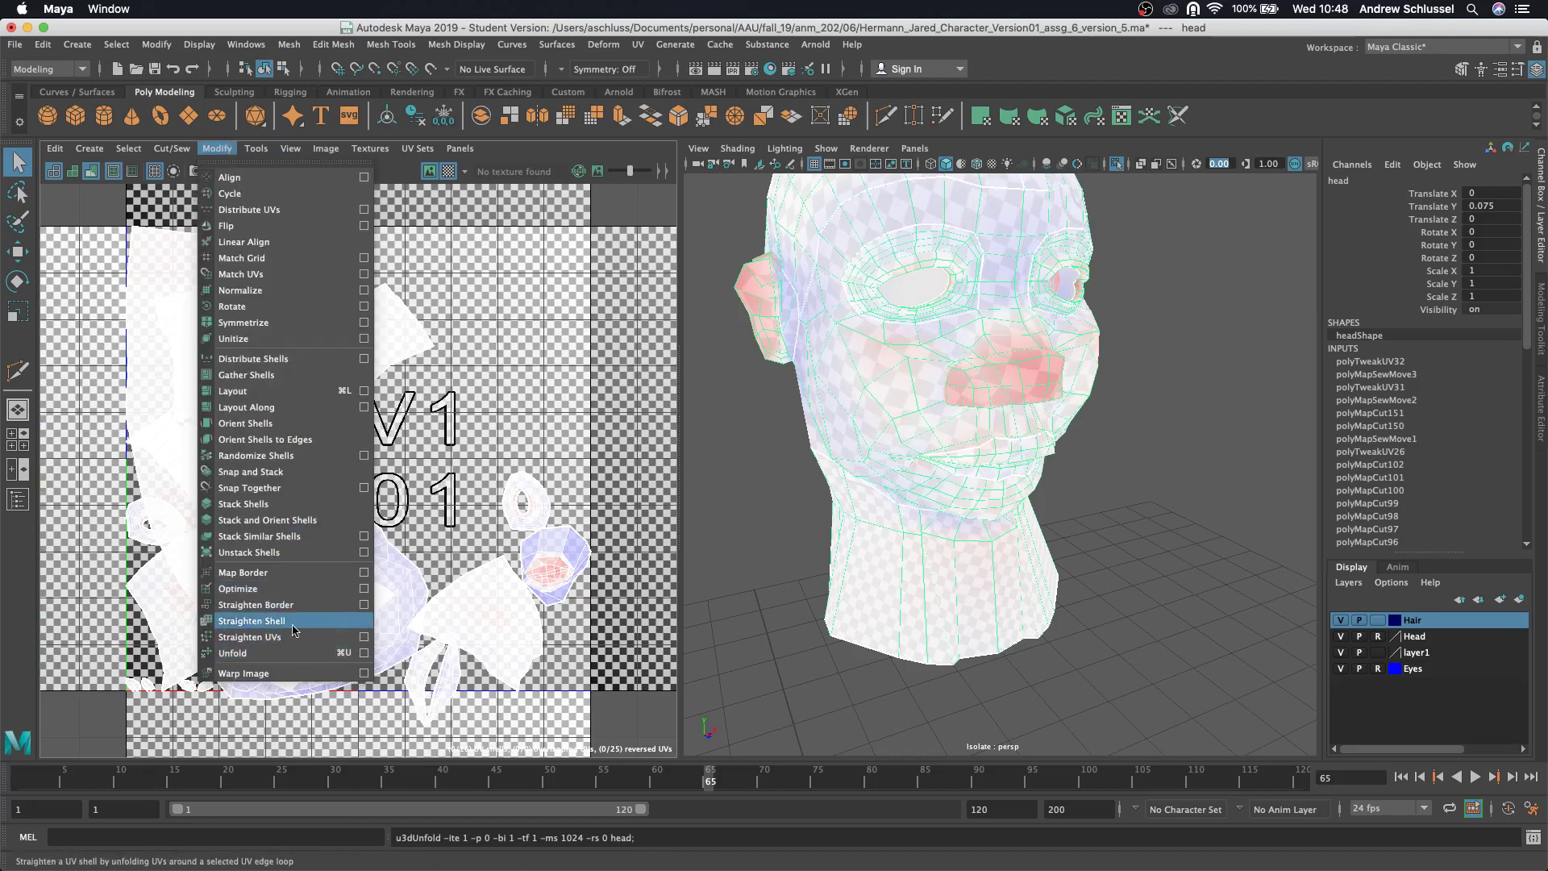
left_click(307, 398)
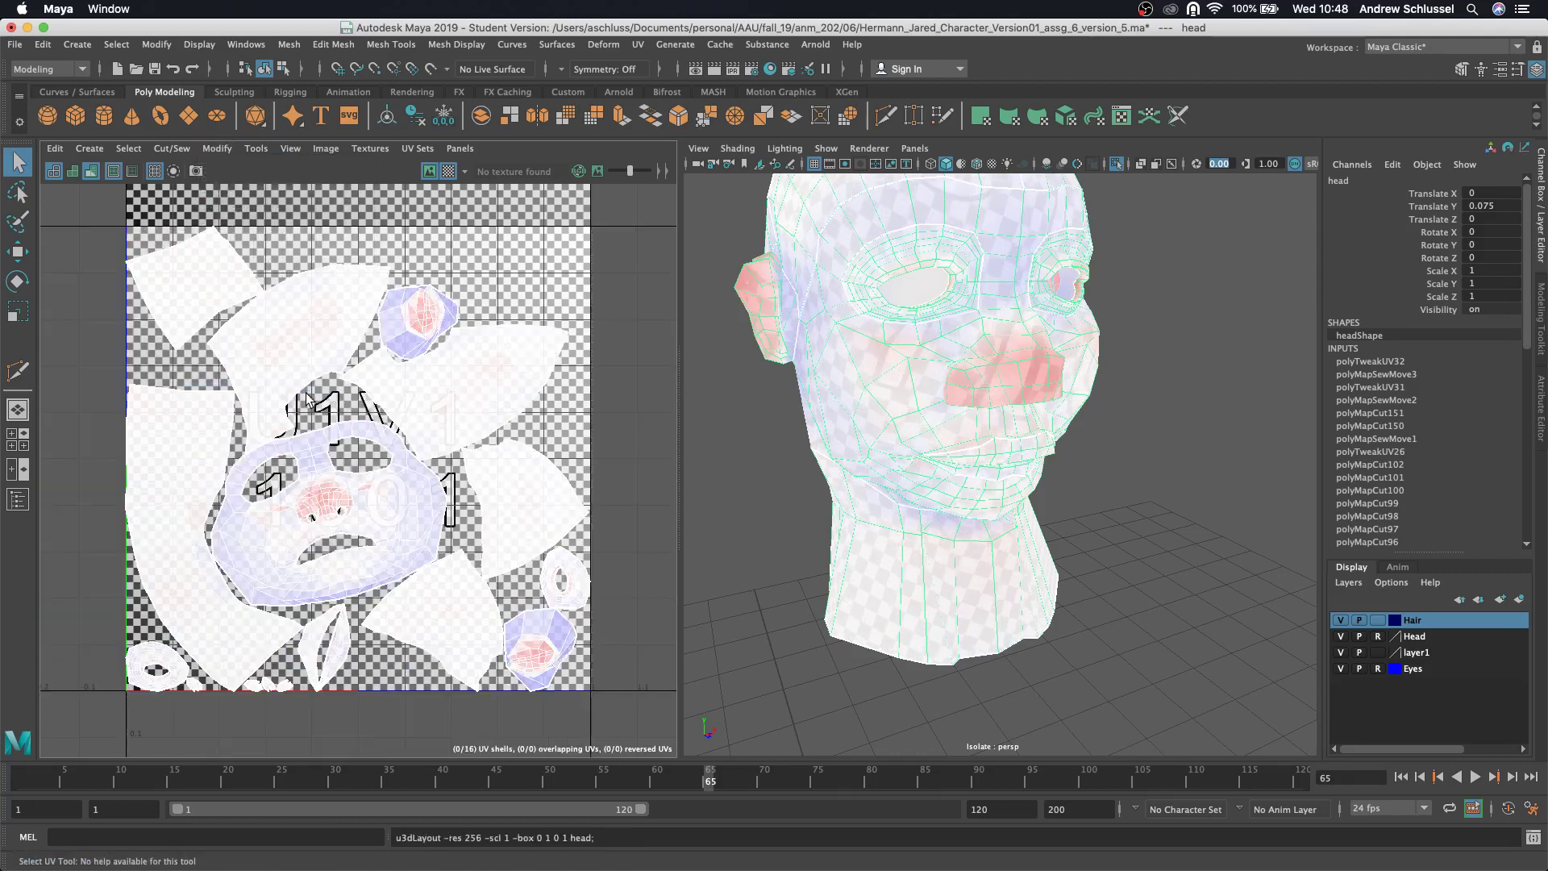
mouse_move(776, 591)
left_mouse_down("alt")
mouse_move(720, 585)
mouse_move(791, 582)
left_mouse_up("alt")
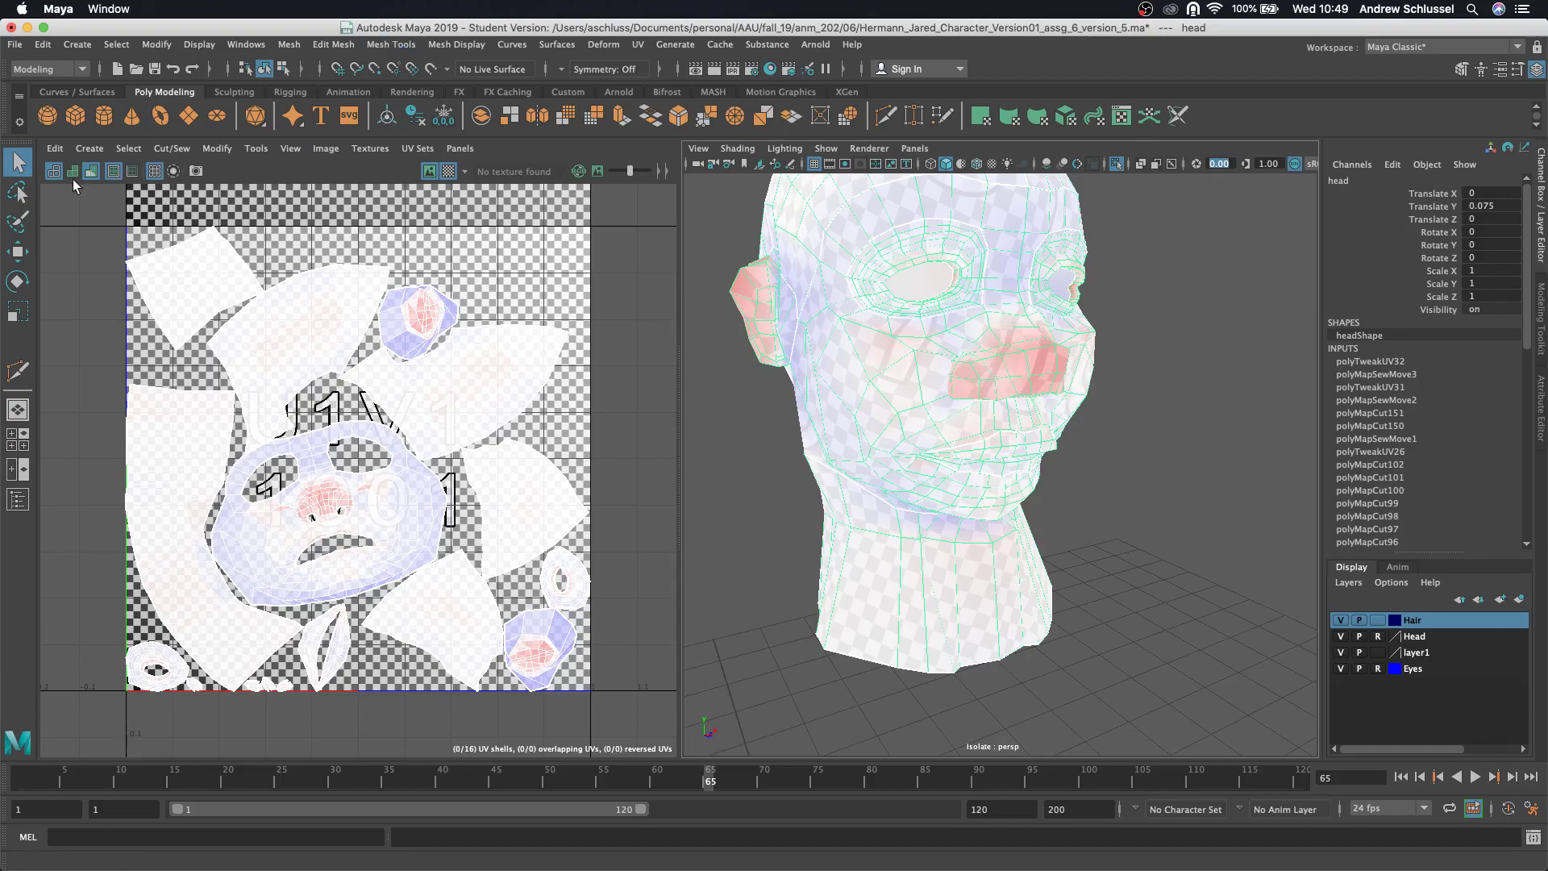
- Hide the UV distortion shading and checker pattern, and end the head's isolation to show the whole character
left_click(448, 171)
left_click(446, 174)
scroll(844, 392, "up", 5)
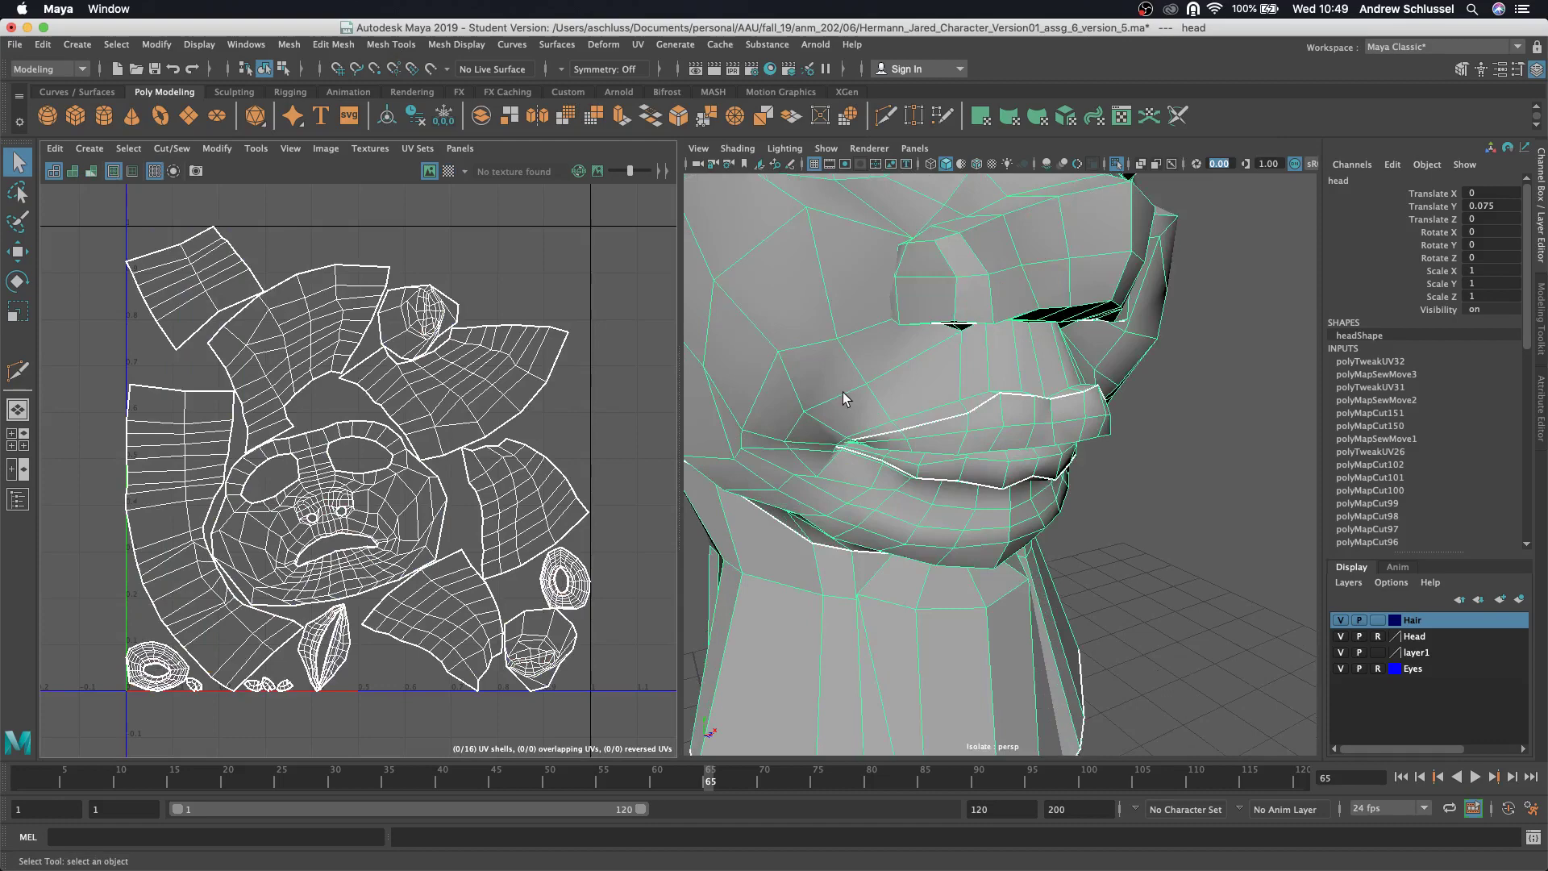
scroll(841, 391, "down", 10)
scroll(840, 391, "up", 4)
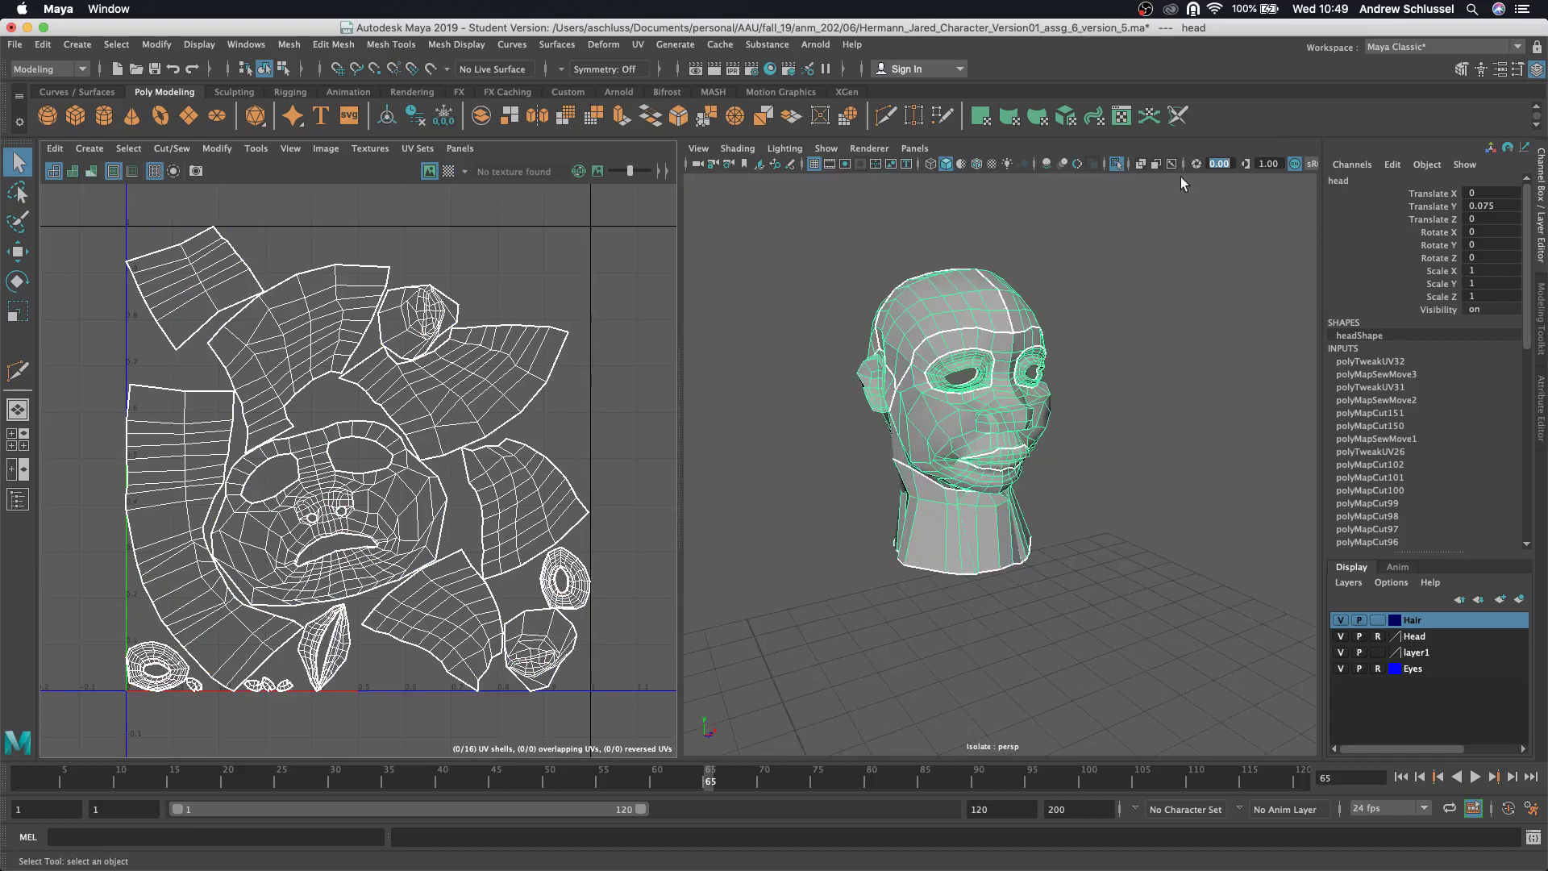
left_click(1117, 164)
- Select the collar and check its UVs with the checker pattern displayed
left_click(1038, 520)
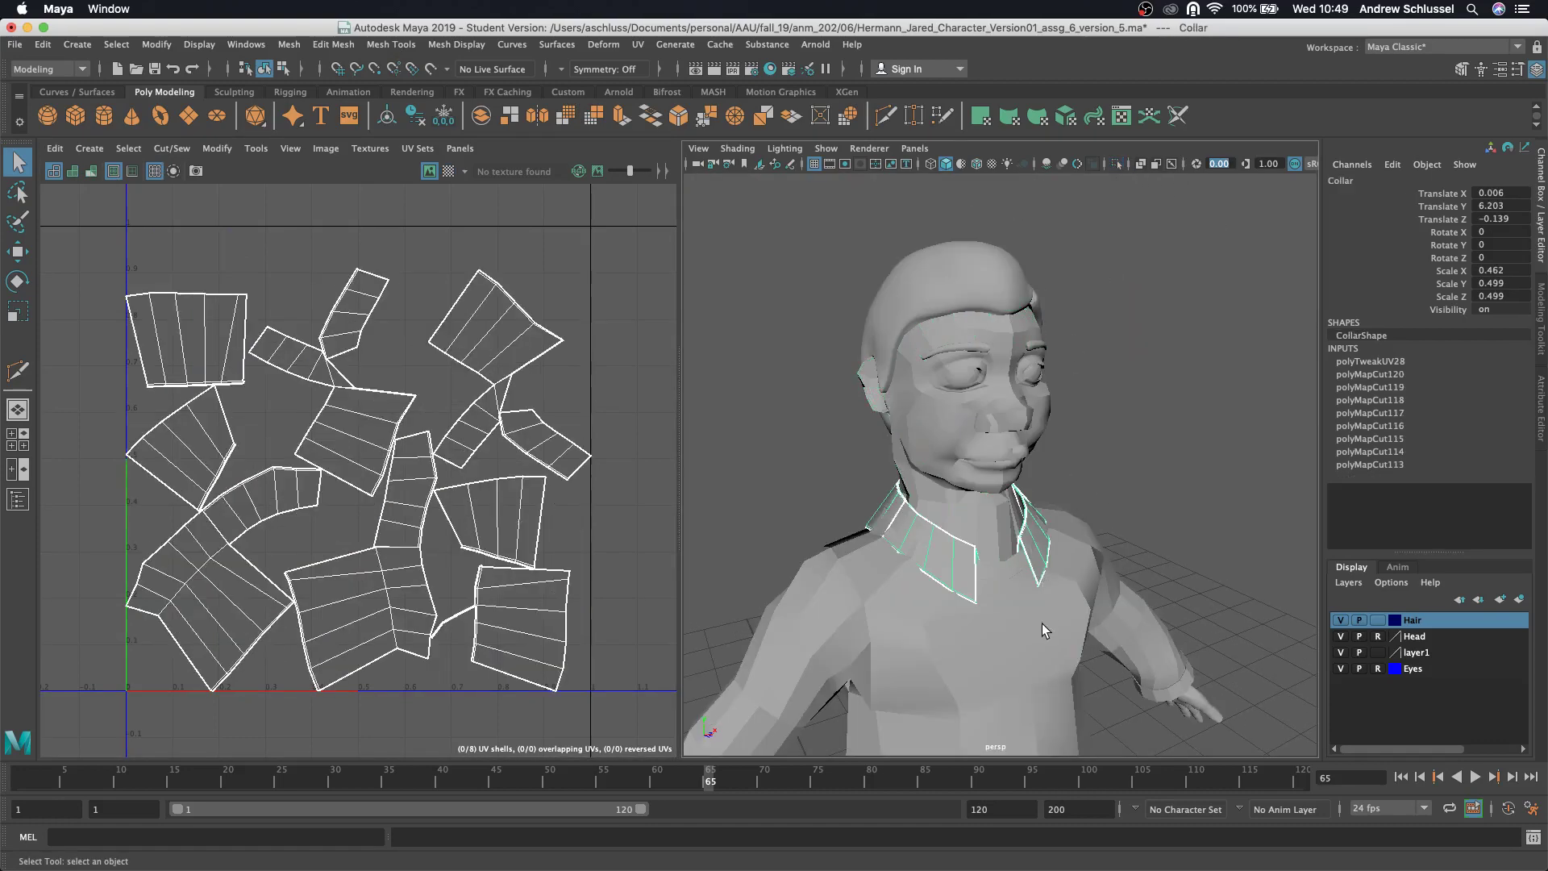
left_click(450, 170)
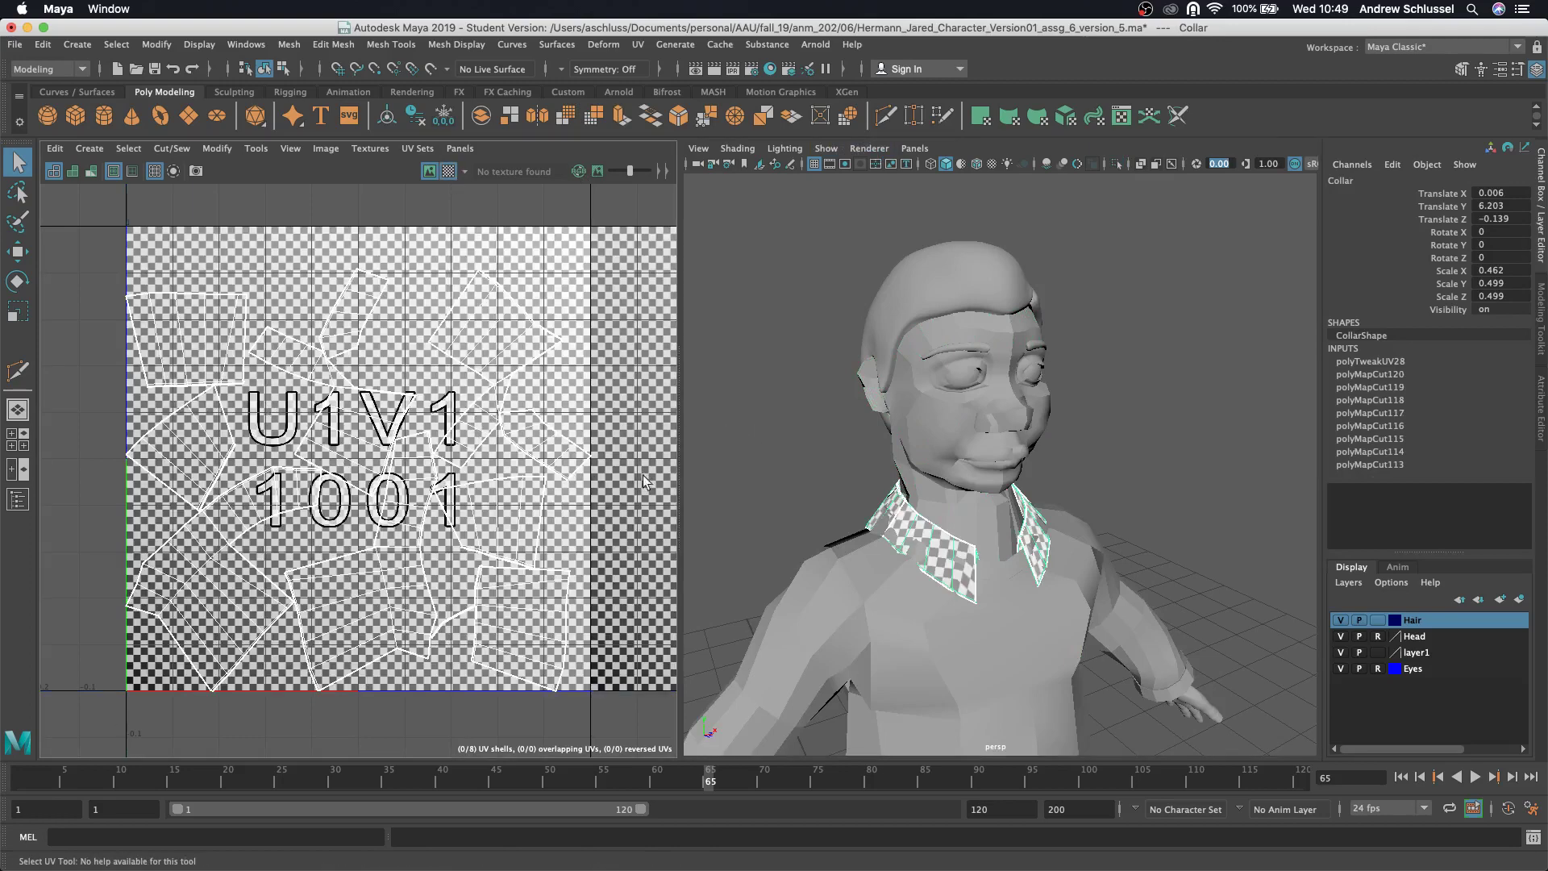
left_click_drag(709, 482, 745, 474, "alt")
- Select the sweater, examine the checker pattern on its front and back, and hide the pattern
left_click(857, 661)
left_click(901, 655)
middle_click_drag(903, 587, 871, 336, "alt")
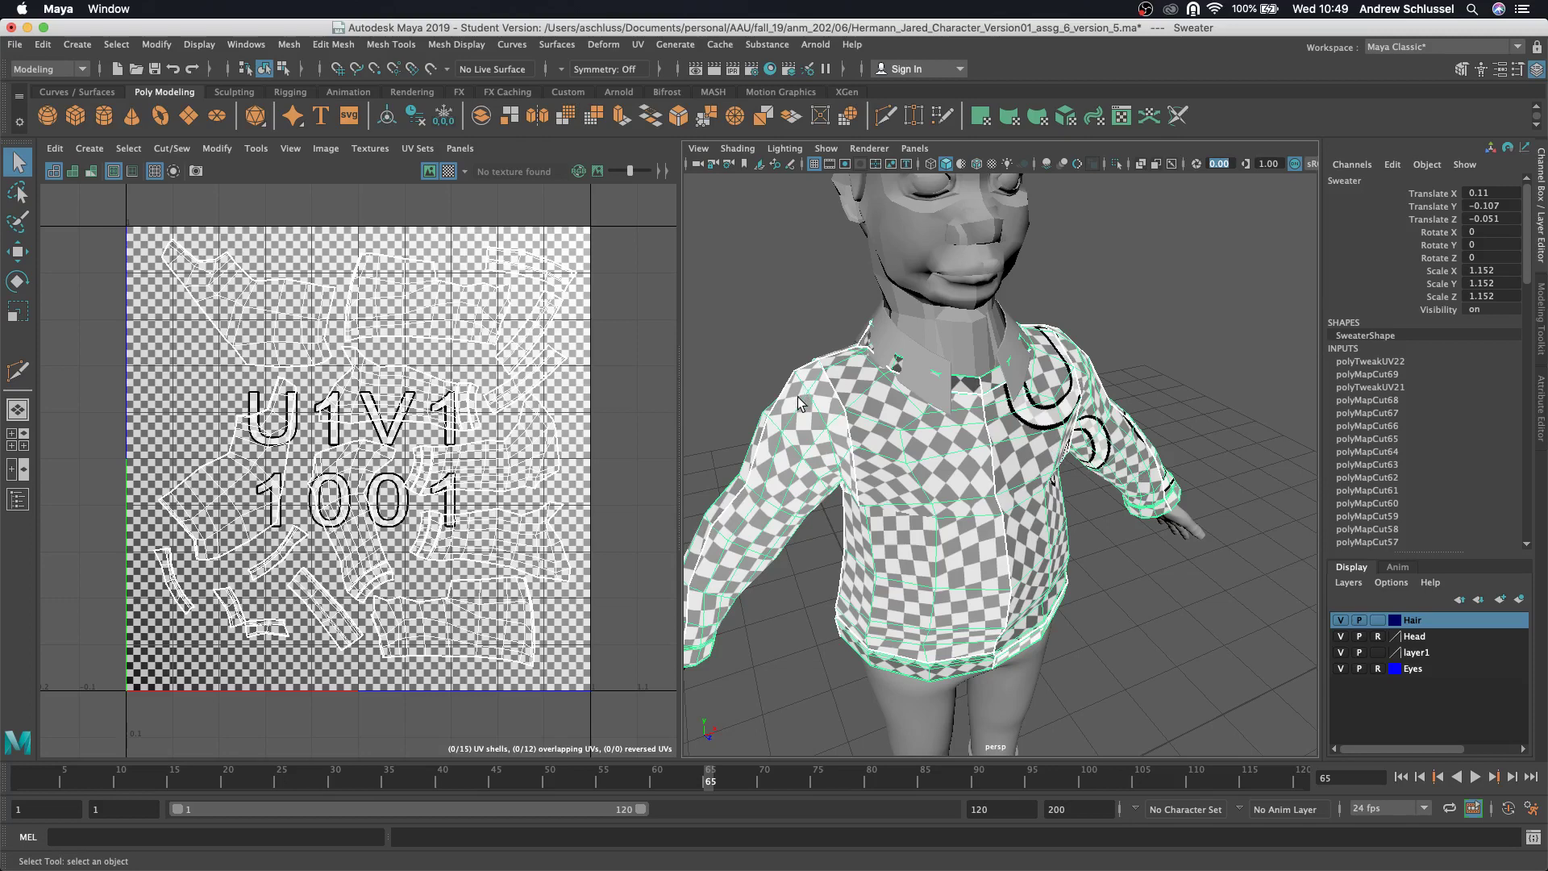
left_click_drag(795, 384, 1069, 369, "alt")
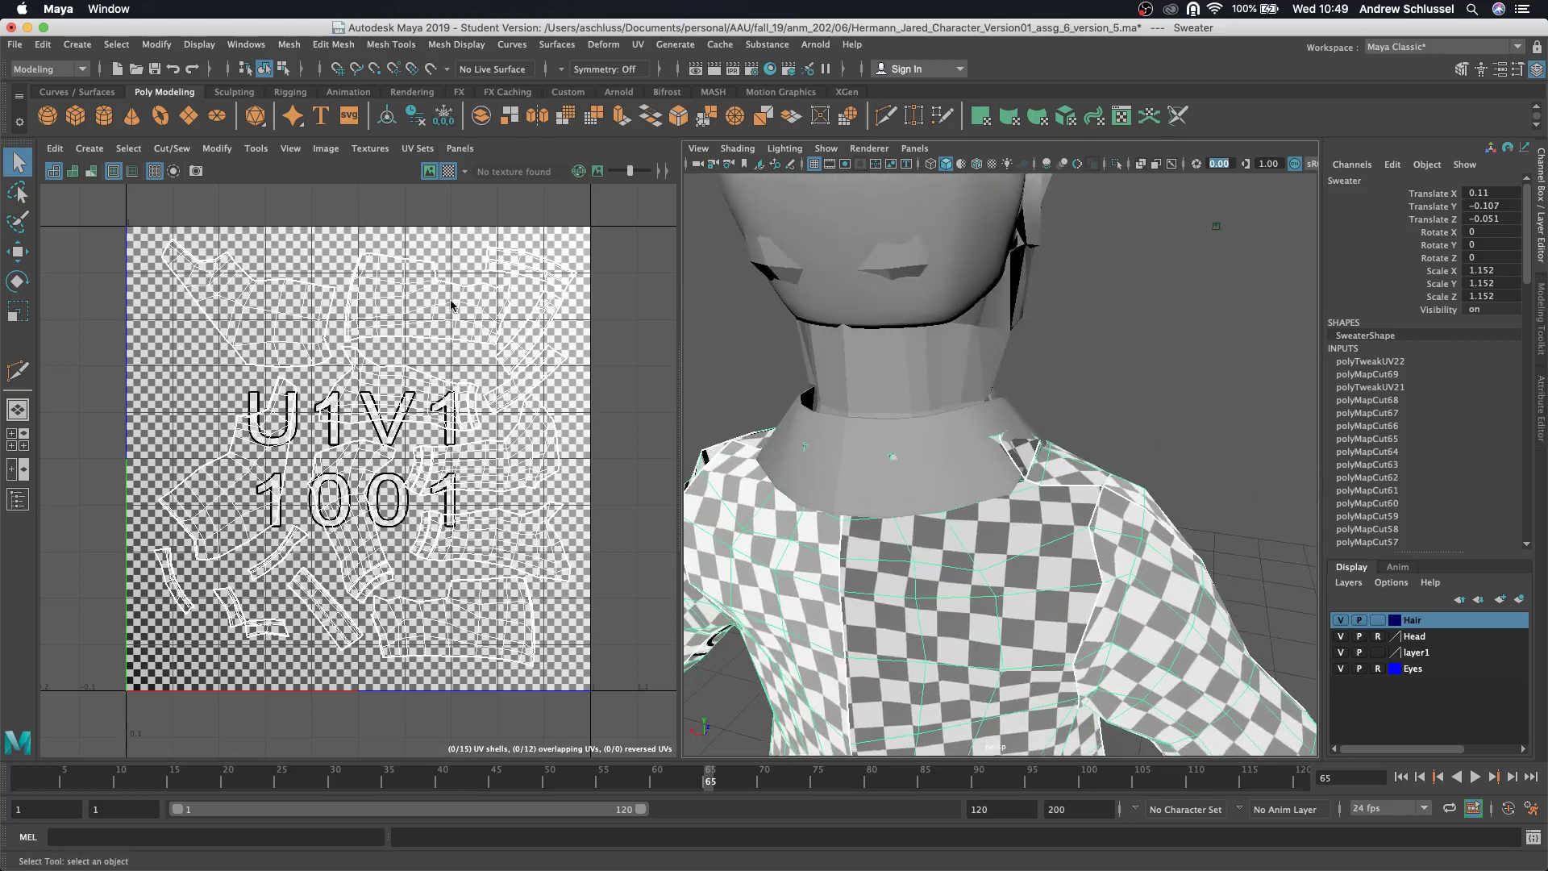
left_click(450, 171)
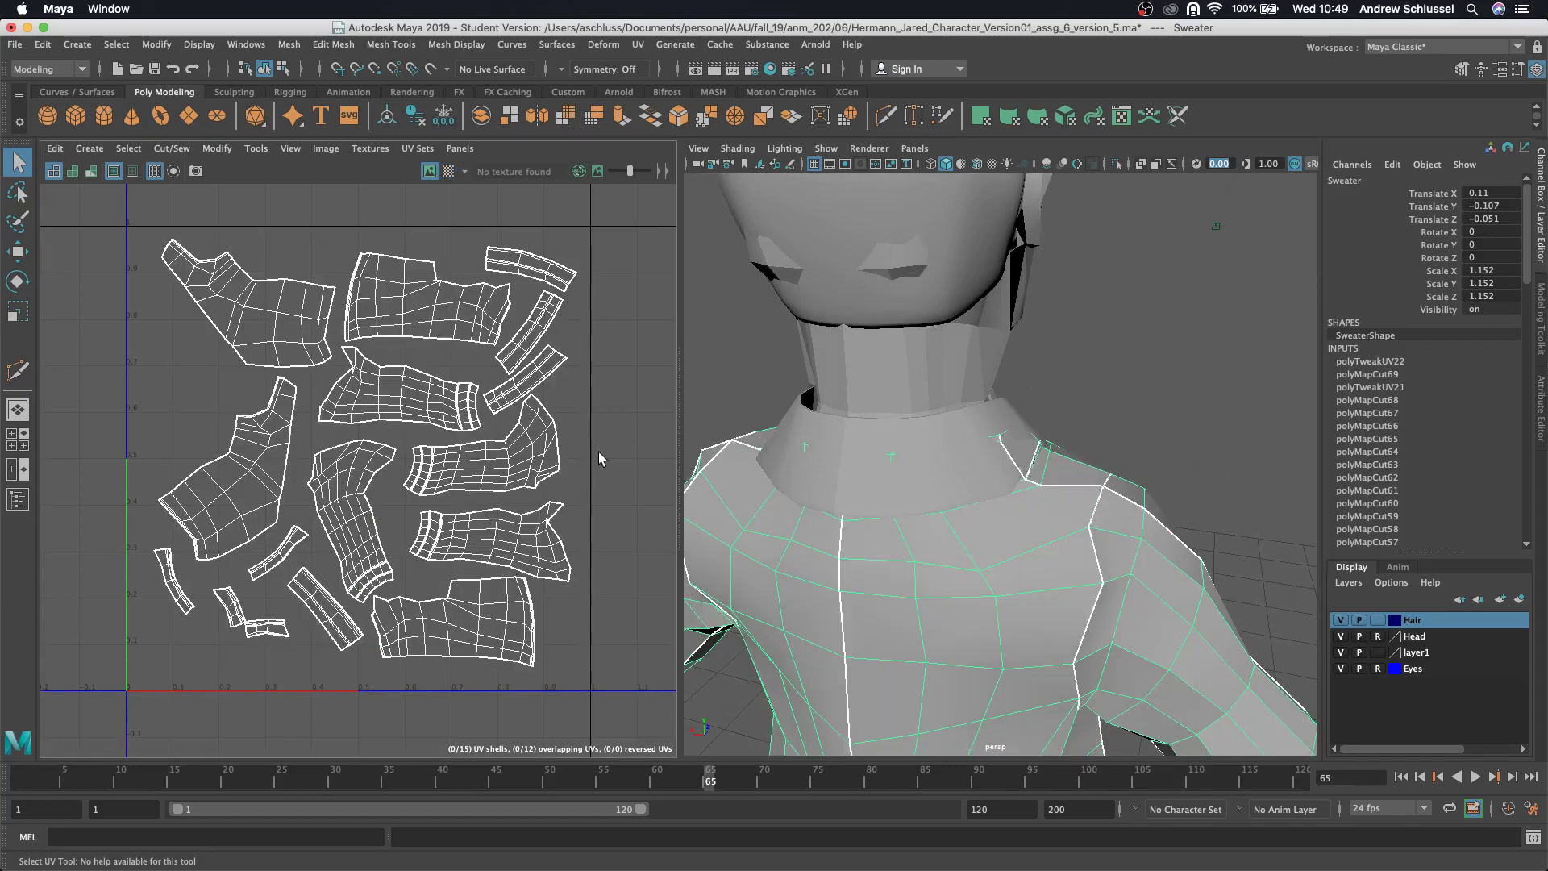
- Examine the sweater's back seams, and select the pants to review their UV shells and side seam
middle_click_drag(911, 549, 823, 383, "alt")
right_click_drag(822, 383, 725, 421, "alt")
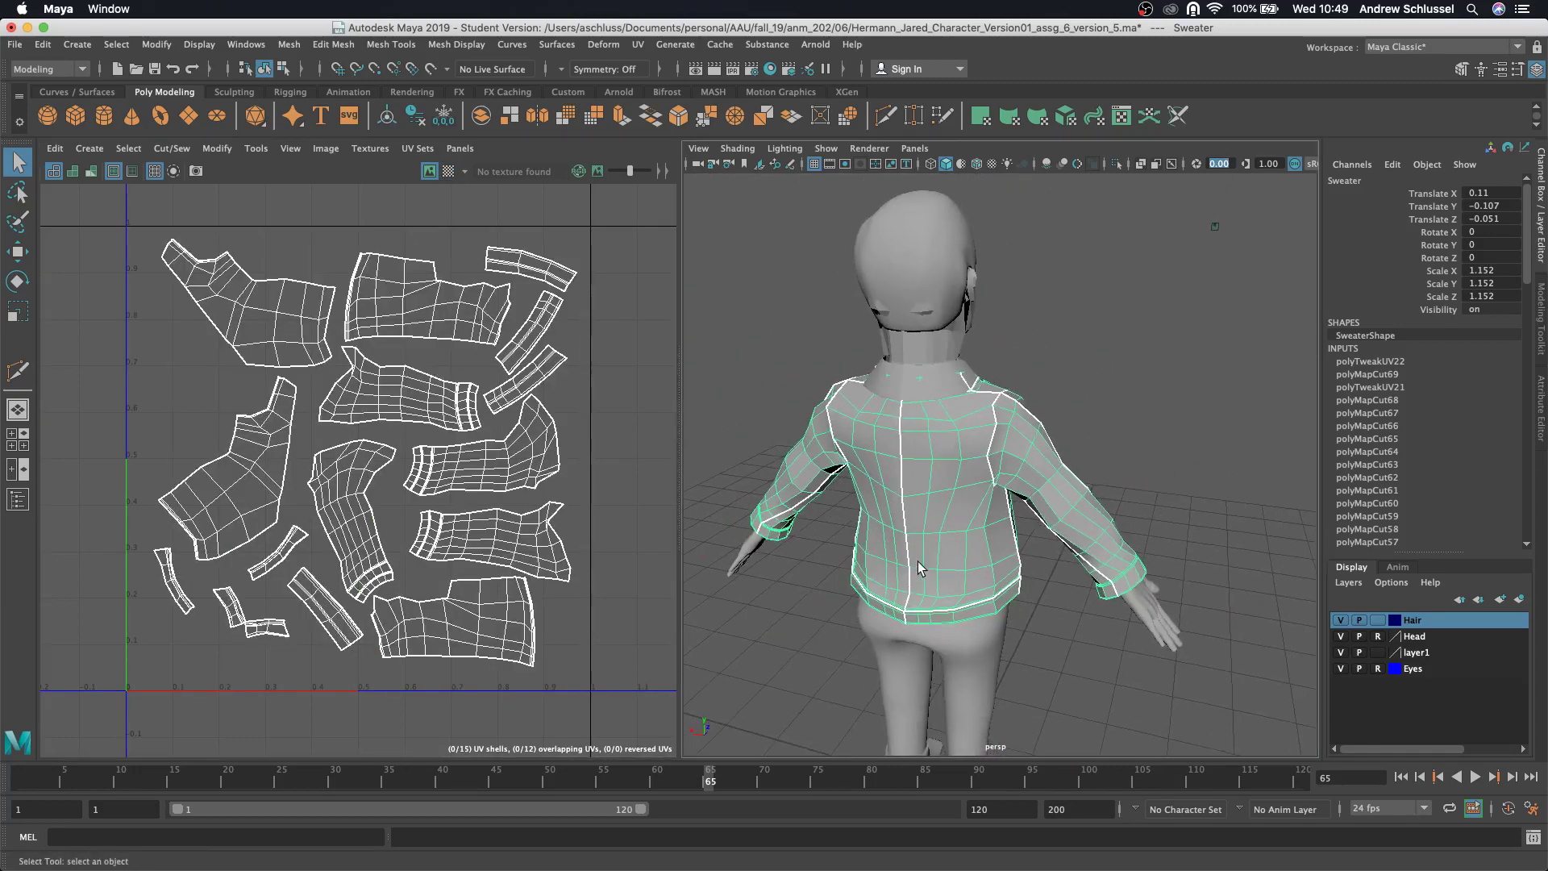
middle_click_drag(918, 562, 892, 464, "alt")
left_click(952, 601)
left_click_drag(957, 606, 815, 588, "alt")
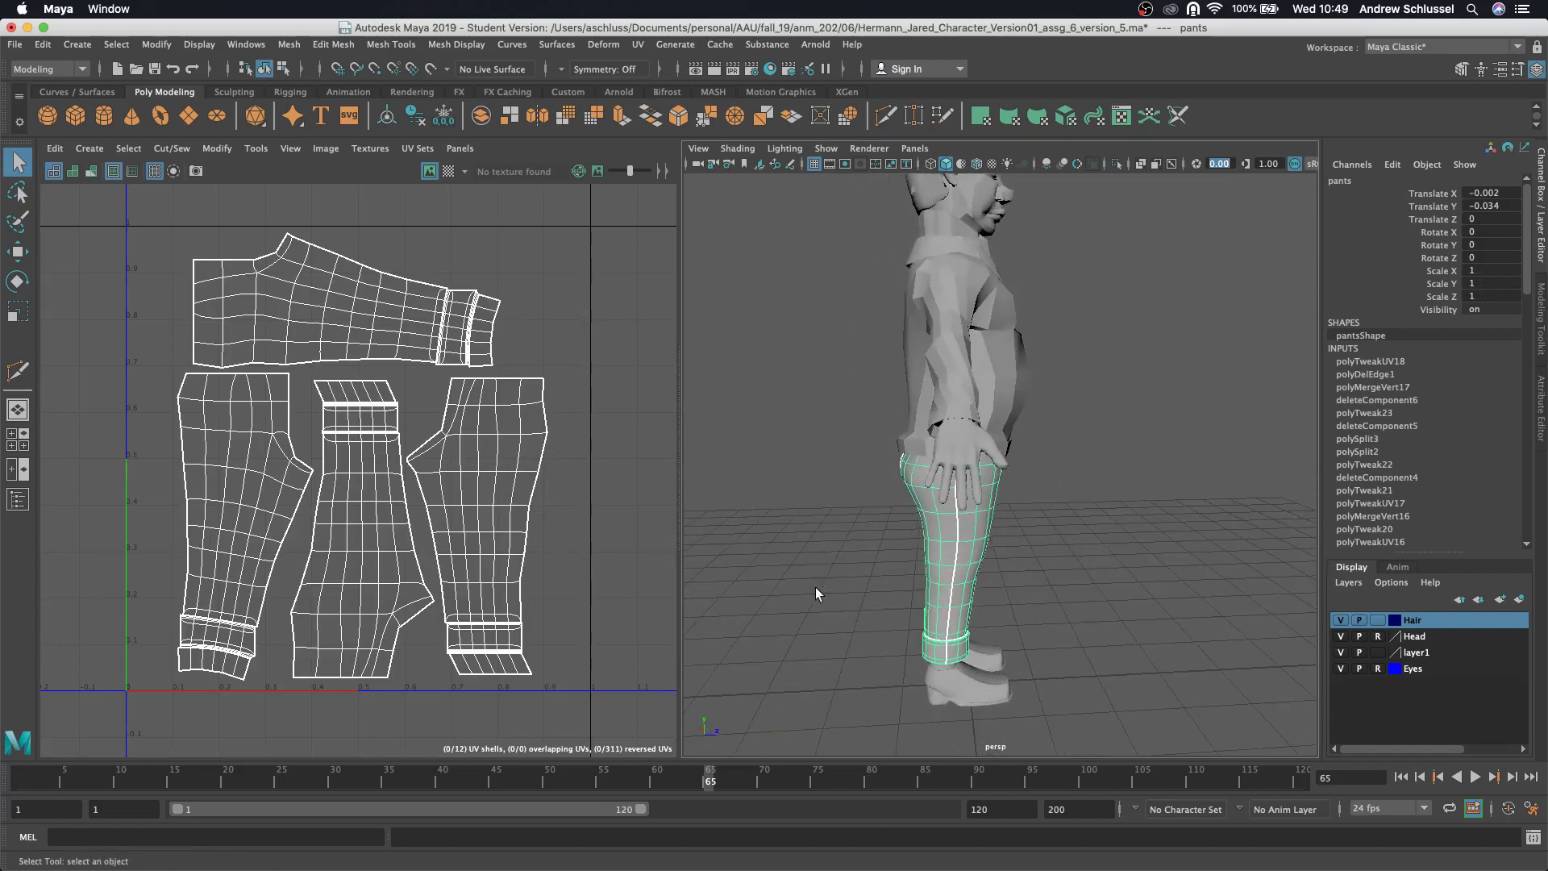
- Select the left shoe, frame it, and examine the UV seams around its heel and sole
left_click(968, 693)
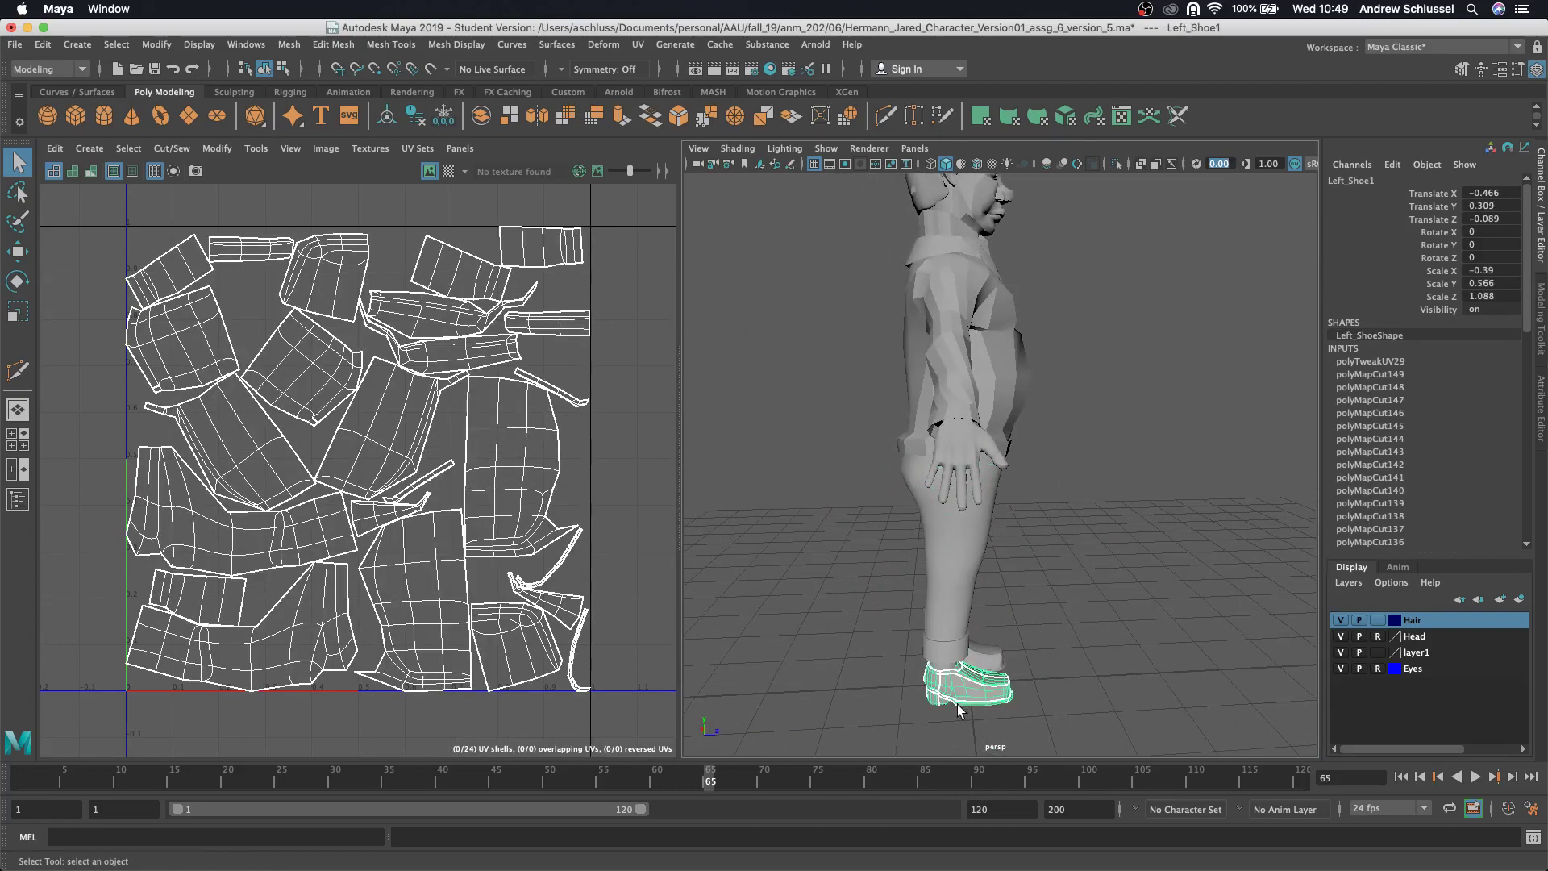
key("f")
left_click_drag(979, 674, 846, 520, "alt")
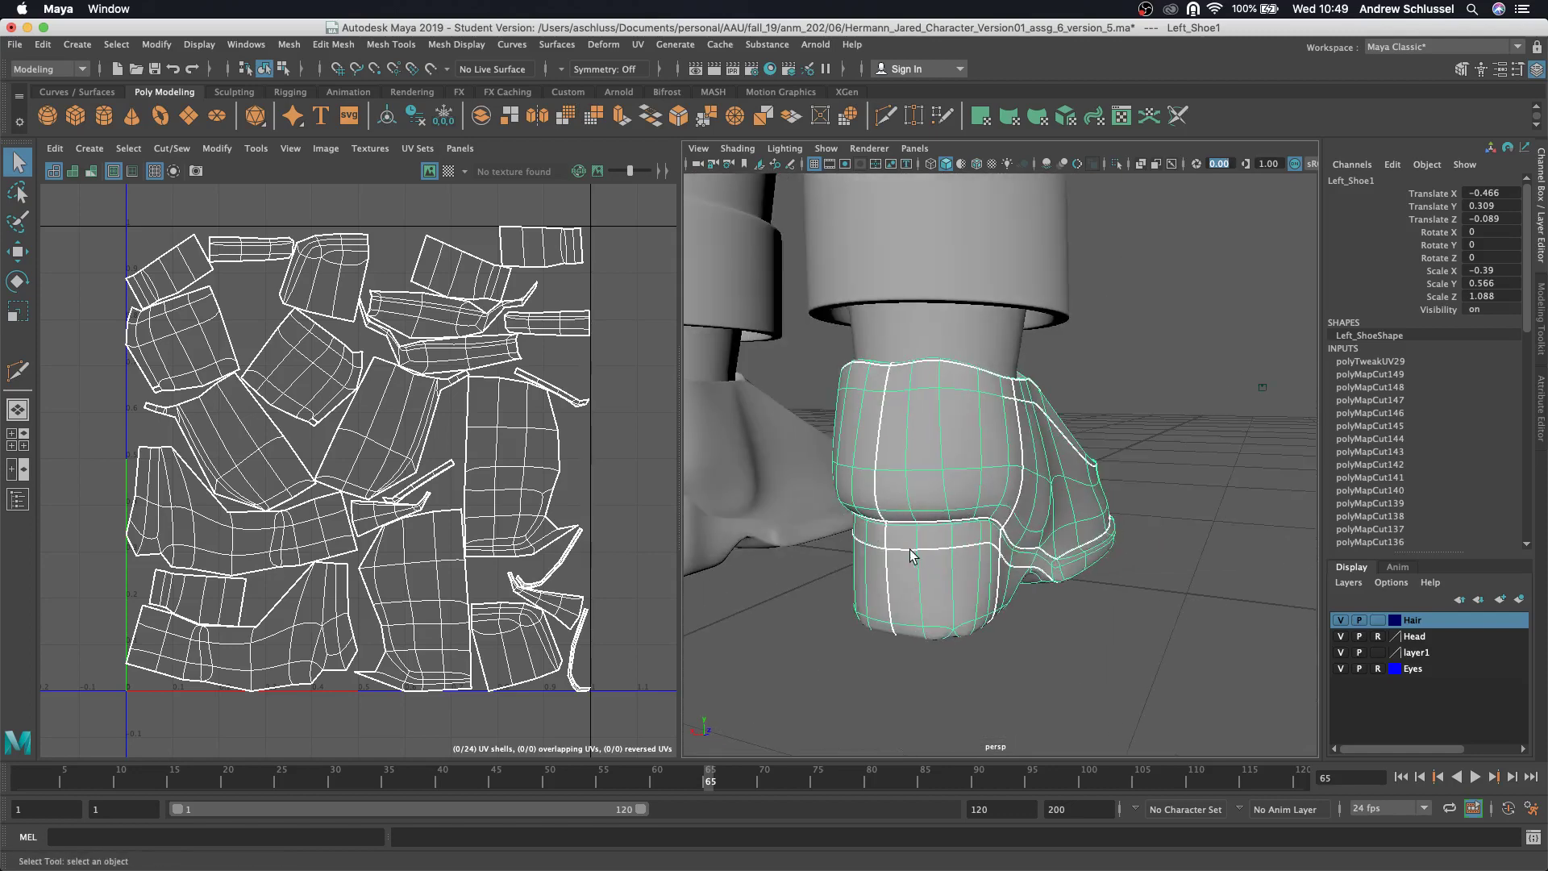
mouse_move(927, 560)
left_mouse_down("alt")
mouse_move(932, 595)
mouse_move(930, 534)
left_mouse_up("alt")
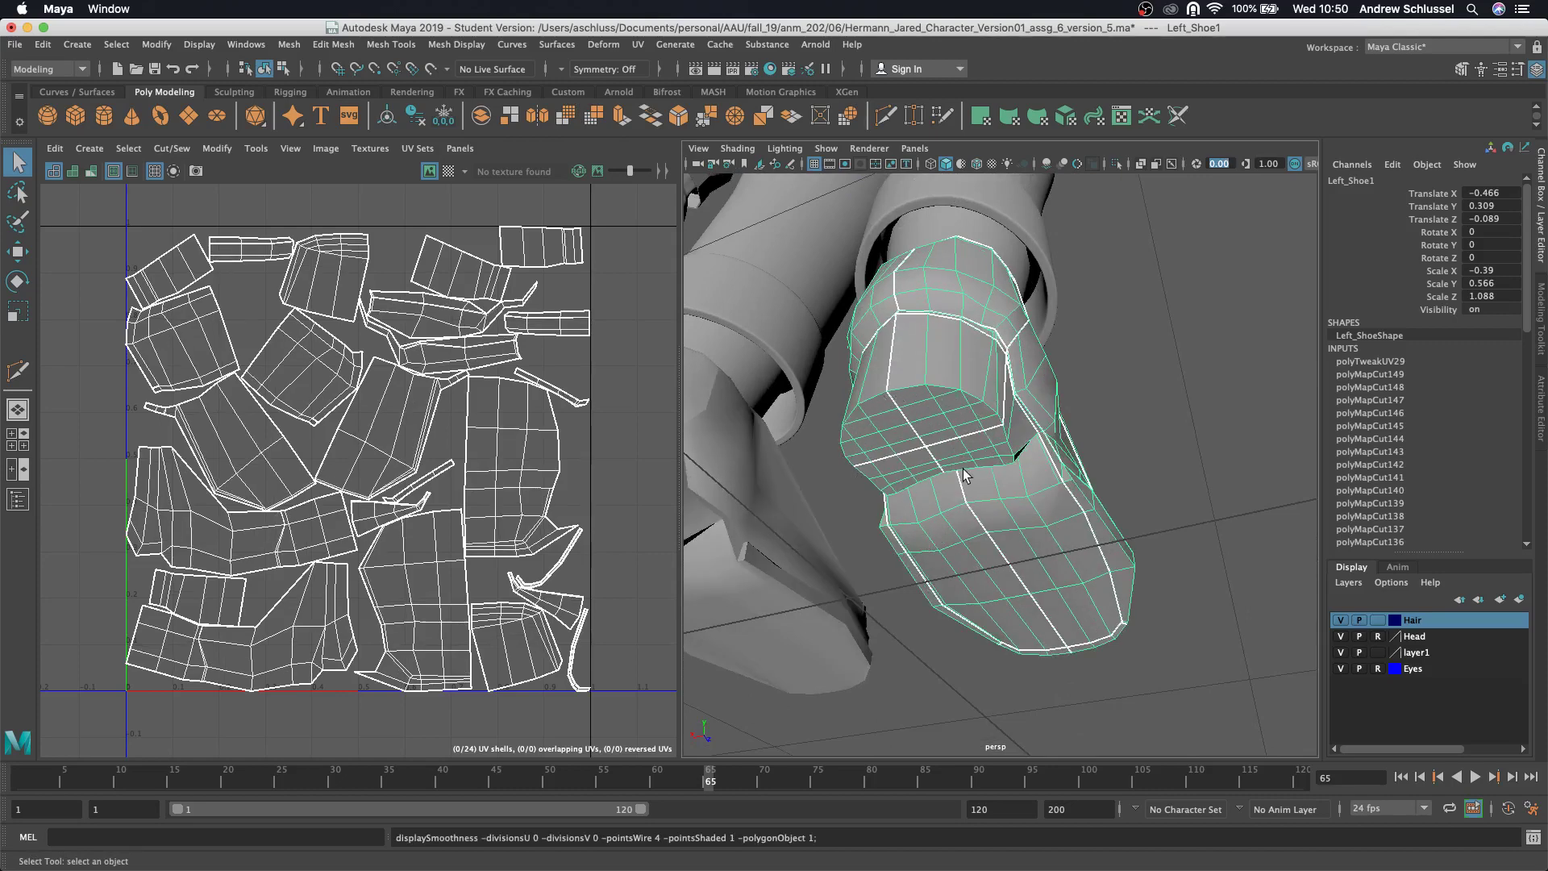
left_click_drag(946, 525, 984, 563, "alt")
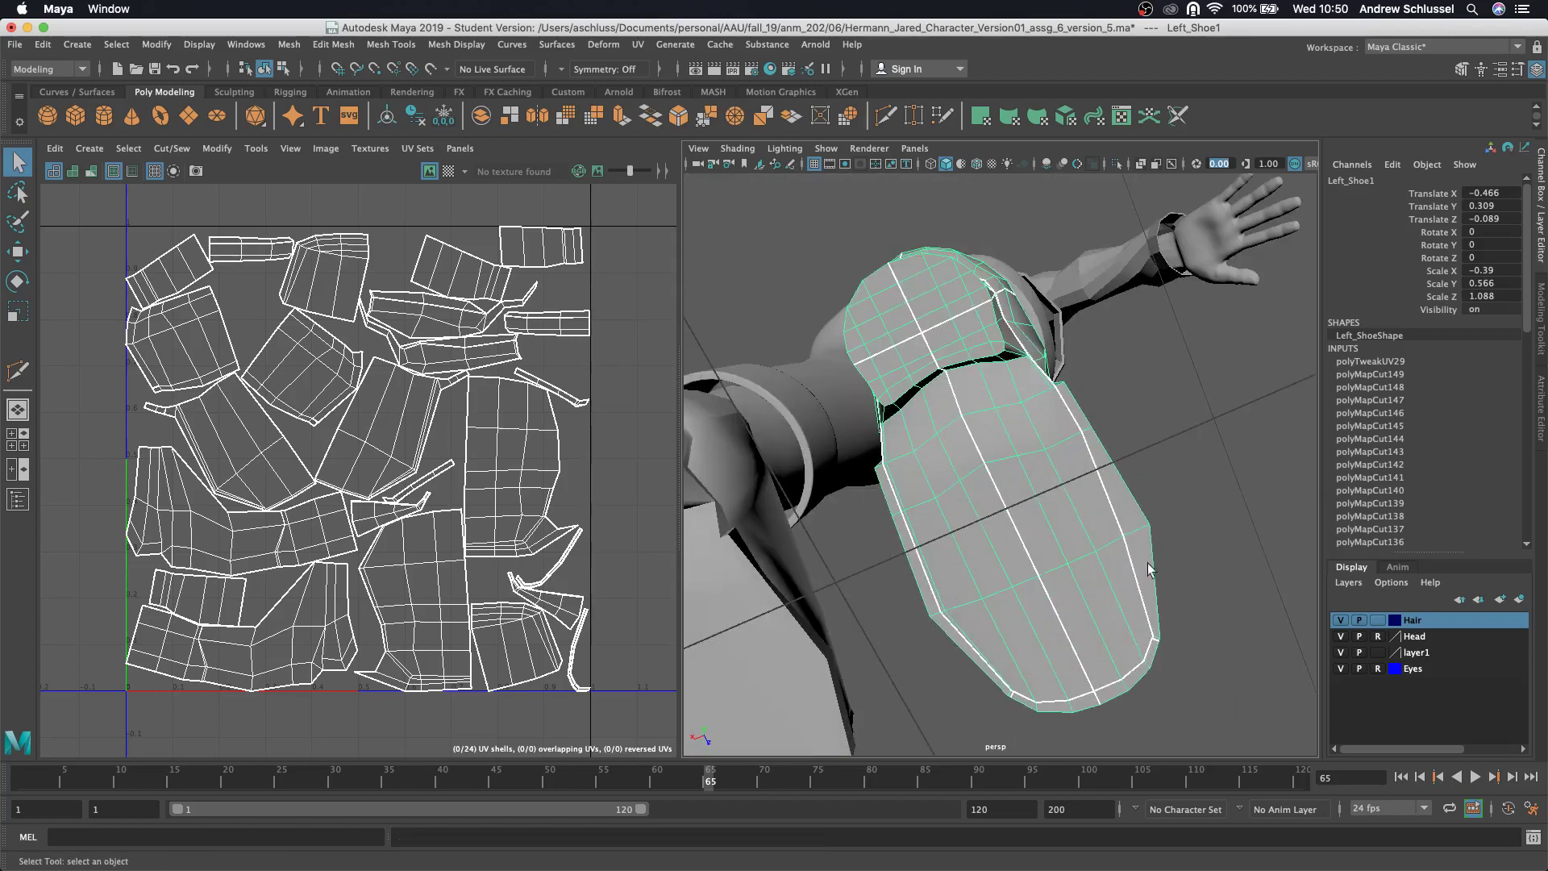
left_click_drag(1148, 563, 1023, 501, "alt")
- Switch the left shoe to edge mode, and select a sole edge and an upper rim edge to inspect their seams
right_click_drag(1049, 410, 1049, 367)
left_click(1051, 473)
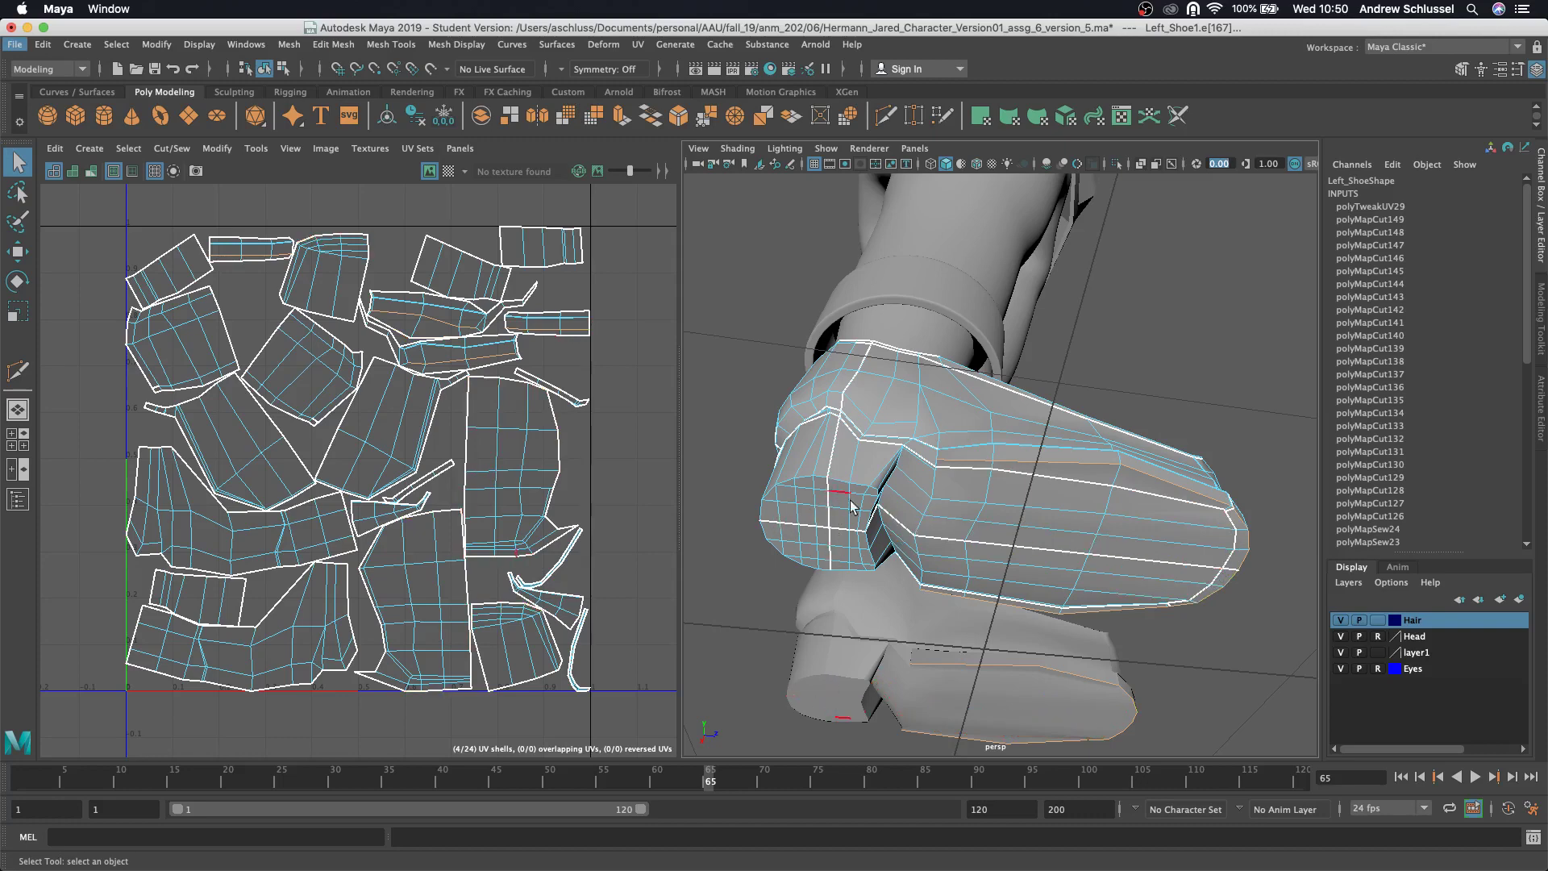
left_click_drag(853, 506, 914, 461, "alt")
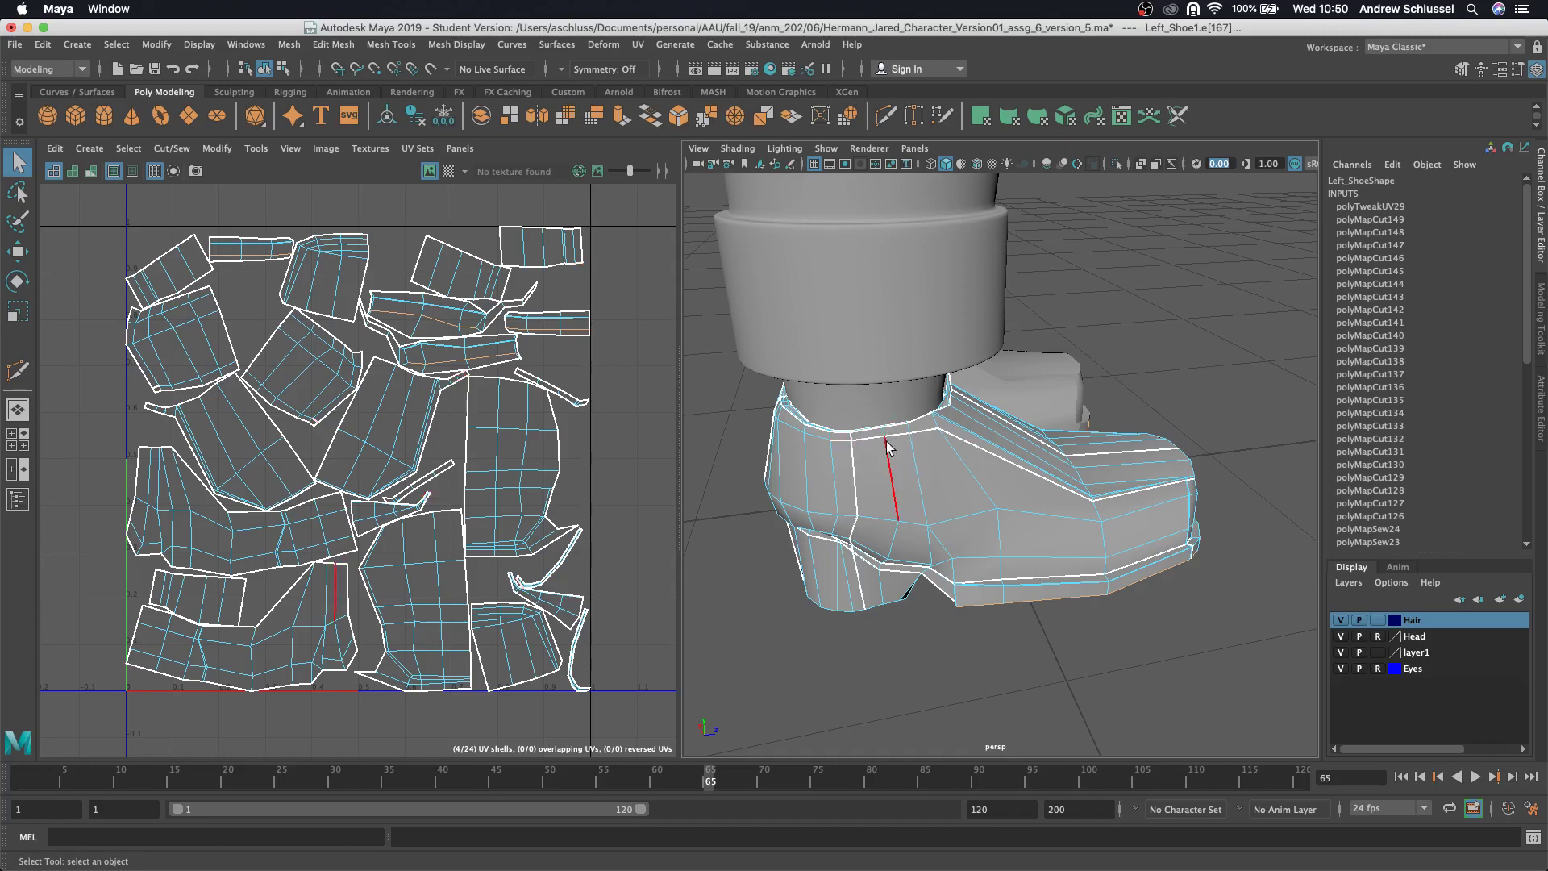
left_click(935, 451)
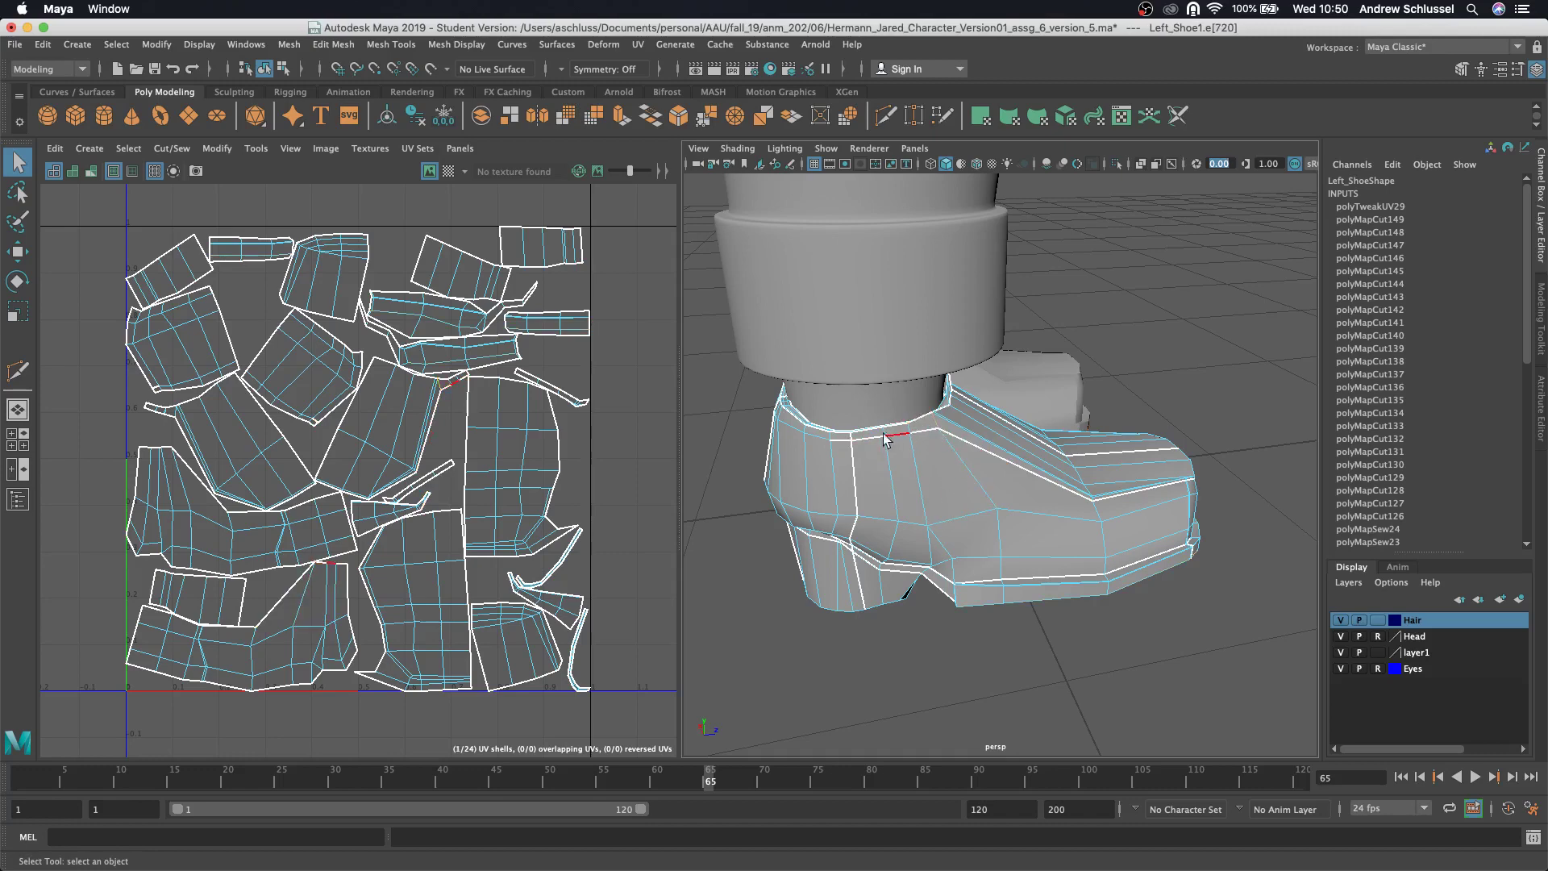
left_click_drag(915, 456, 661, 465, "alt")
scroll(917, 360, "down", 10)
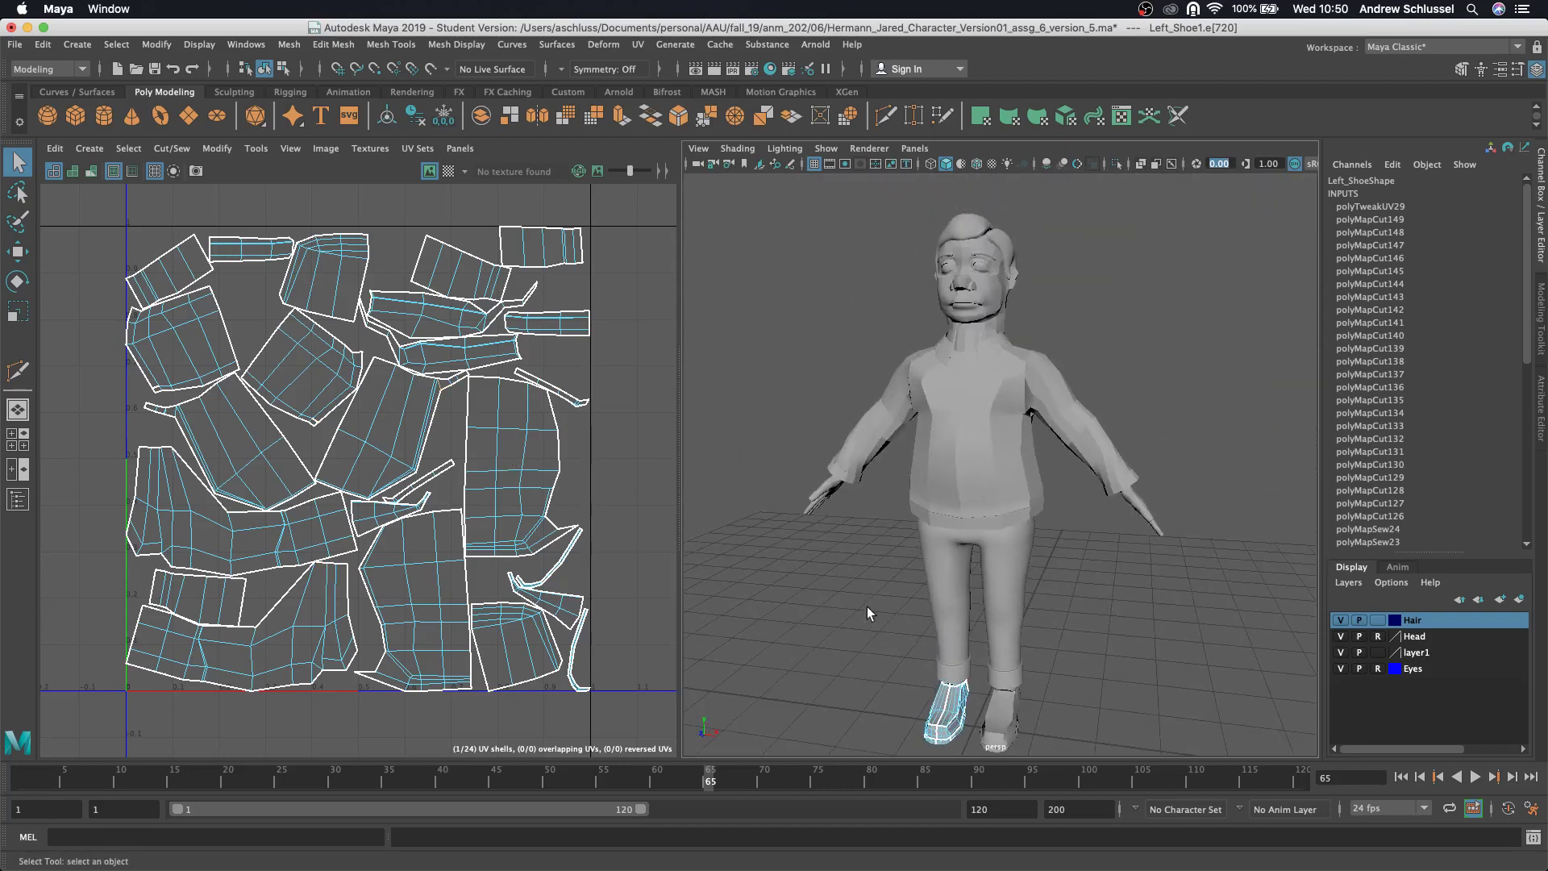